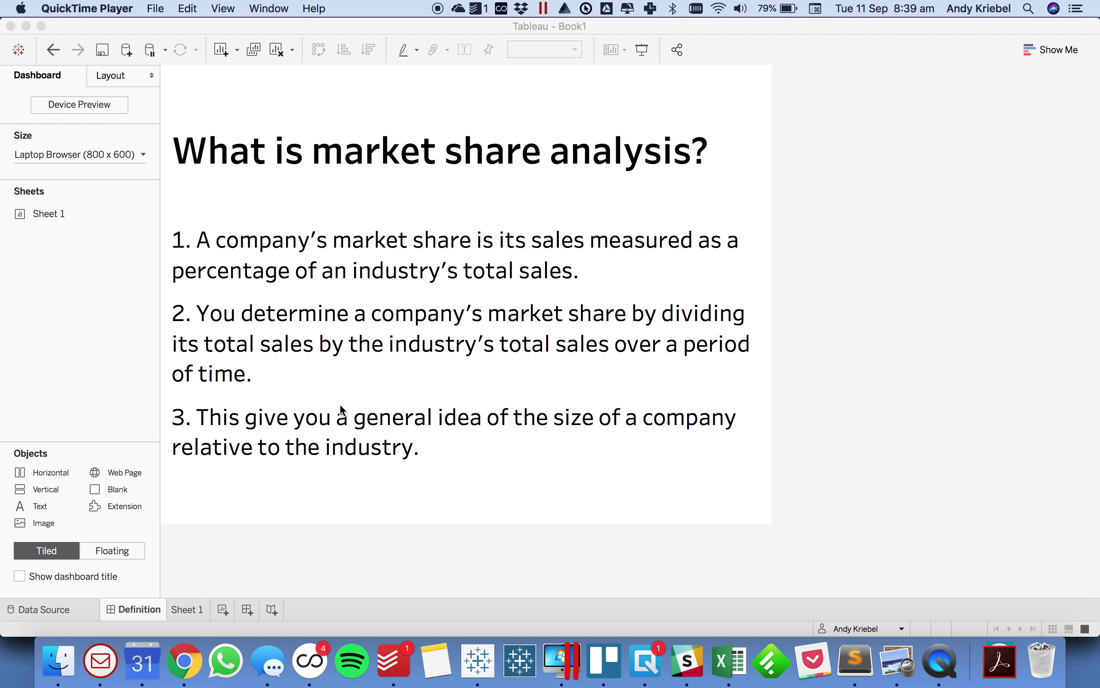
# - Switch from the market-share dashboard to the blank Sheet 1 worksheet
pyautogui.click(188, 610)
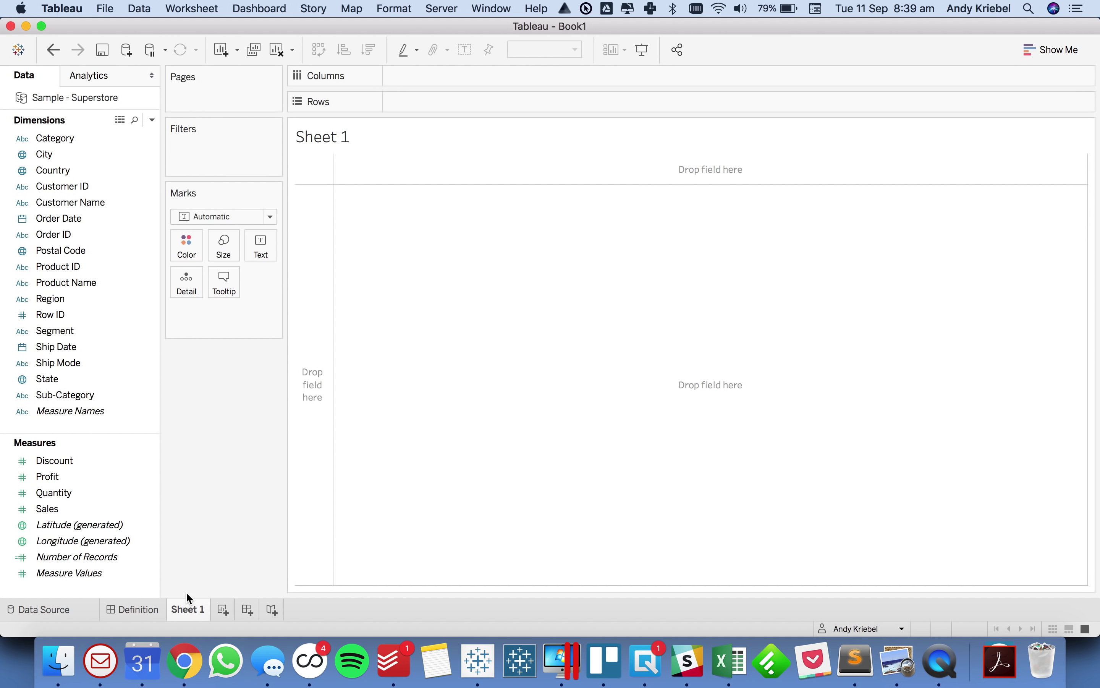
# - Build a line chart of SUM(Sales) by continuous quarter of Order Date, coloured by Region
pyautogui.moveTo(74, 296); pyautogui.dragTo(325, 292)
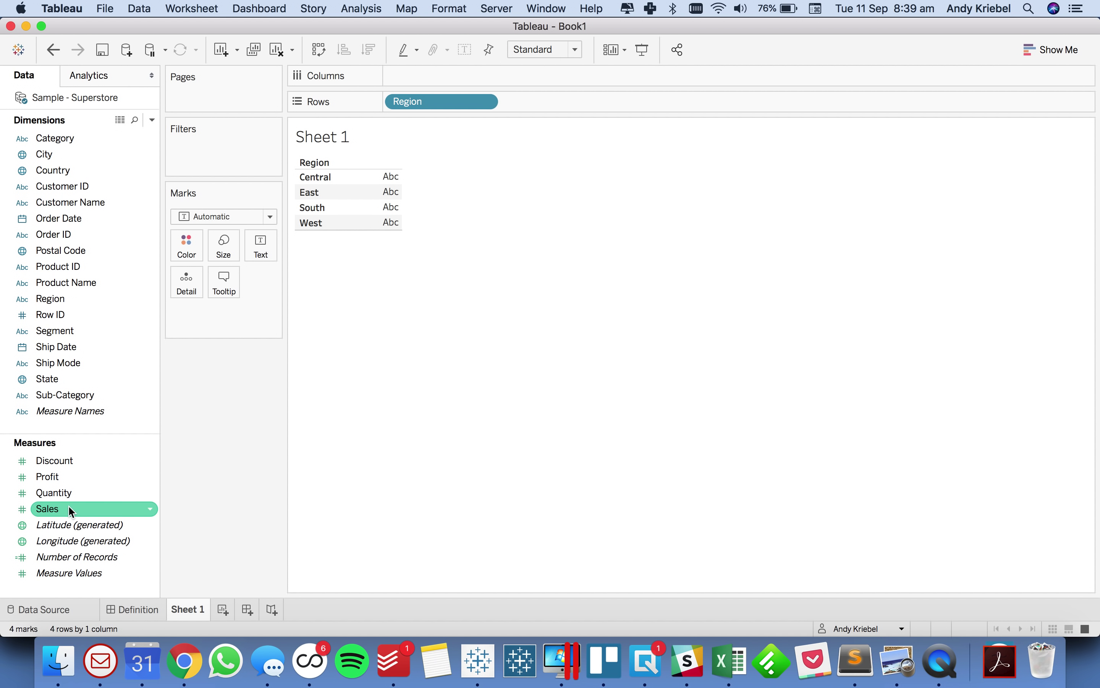
pyautogui.moveTo(418, 100); pyautogui.dragTo(190, 253)
pyautogui.moveTo(68, 509); pyautogui.dragTo(423, 105)
pyautogui.moveTo(63, 218); pyautogui.dragTo(405, 75)
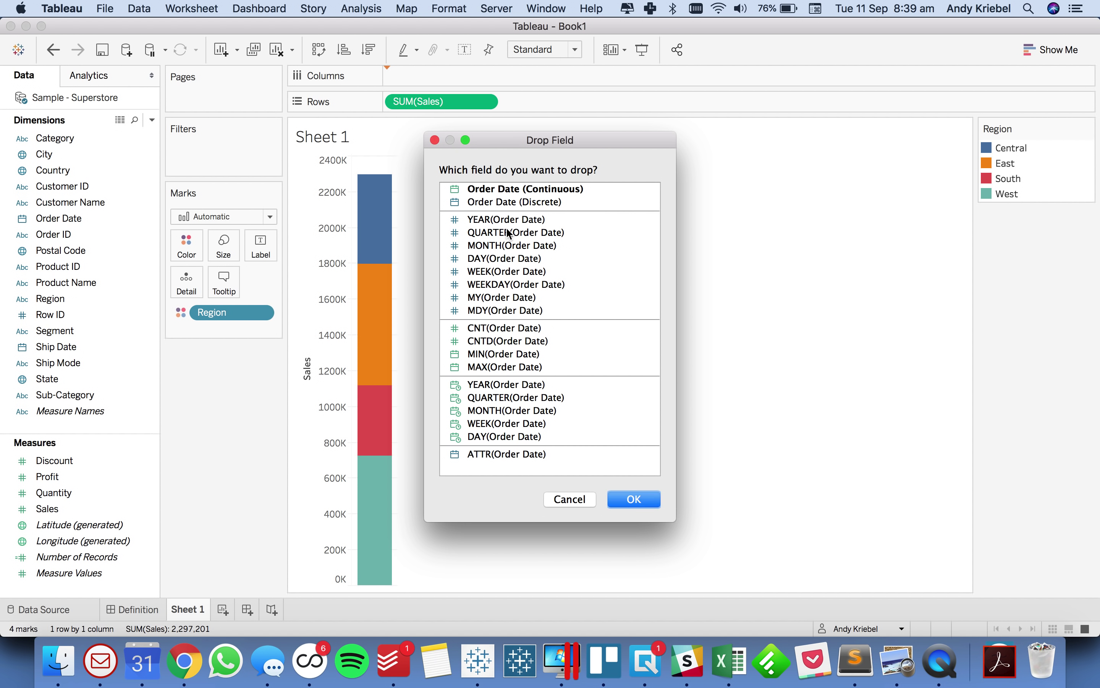
pyautogui.doubleClick(521, 382)
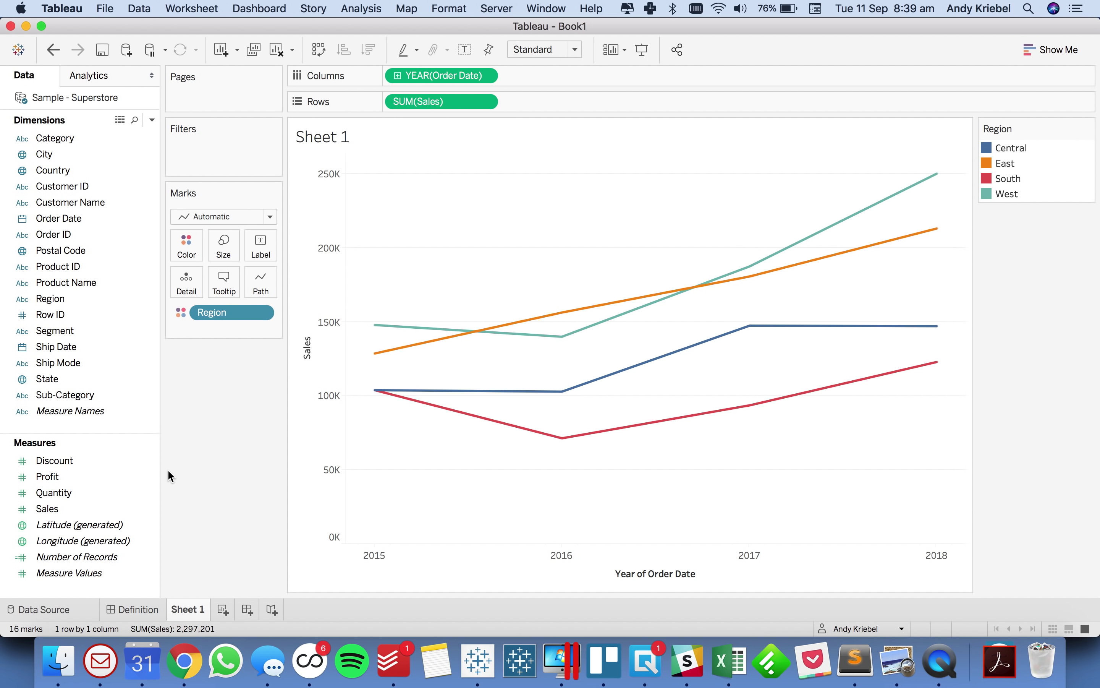
pyautogui.click(398, 75)
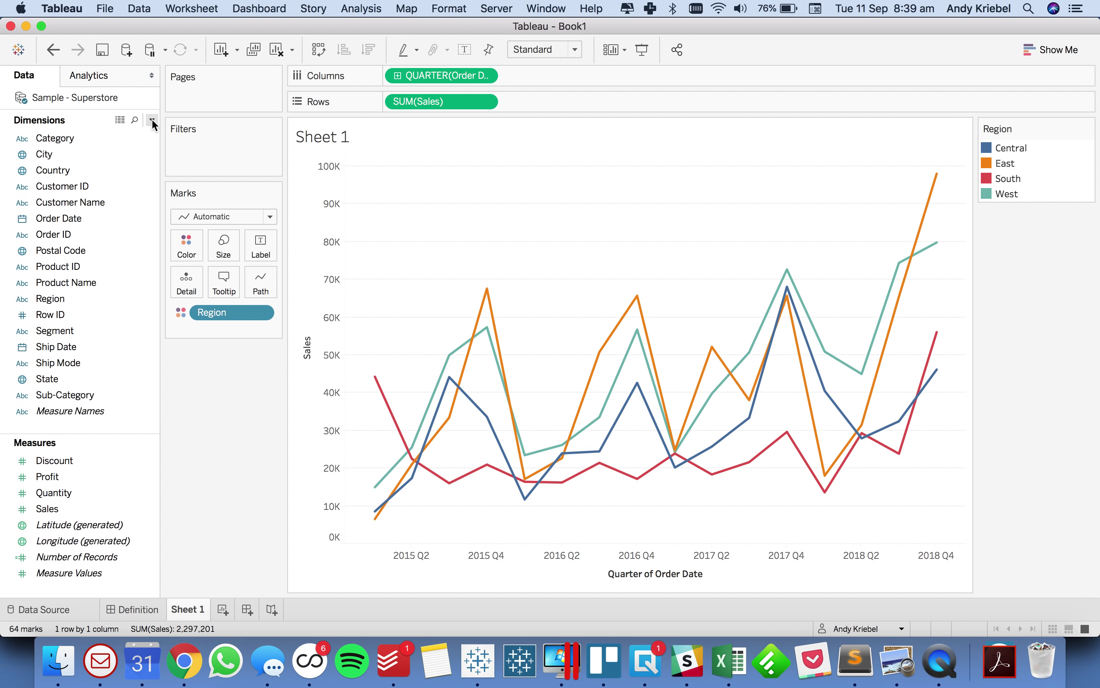
pyautogui.click(55, 300)
# - Show a filter card for the Region field
pyautogui.rightClick(55, 300)
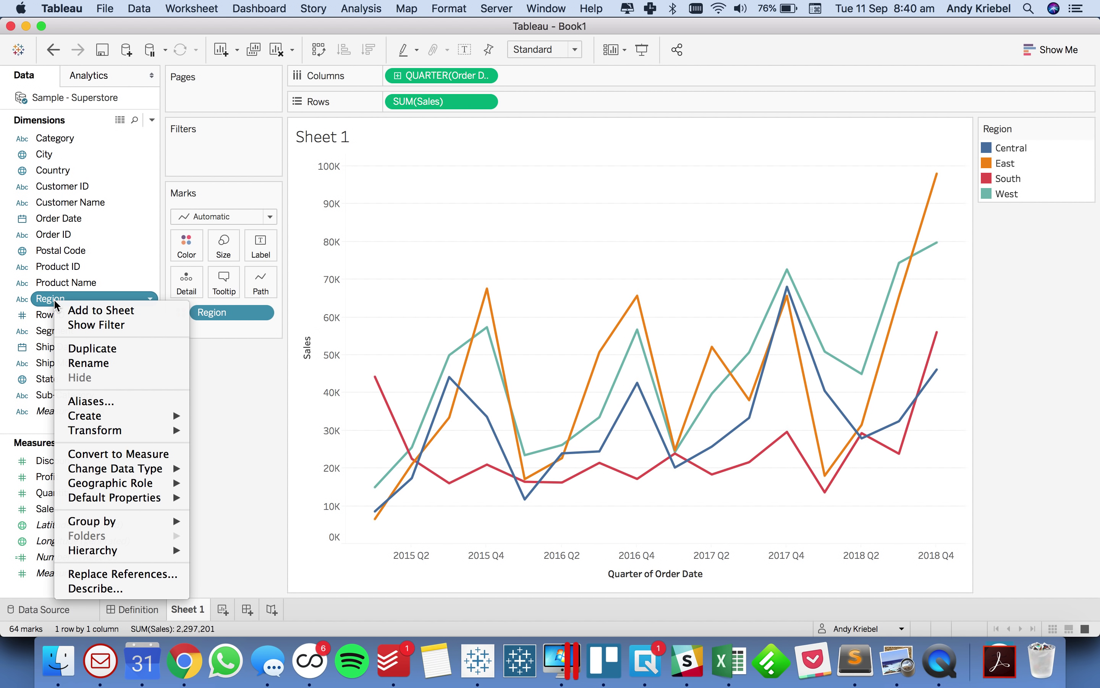
pyautogui.click(266, 398)
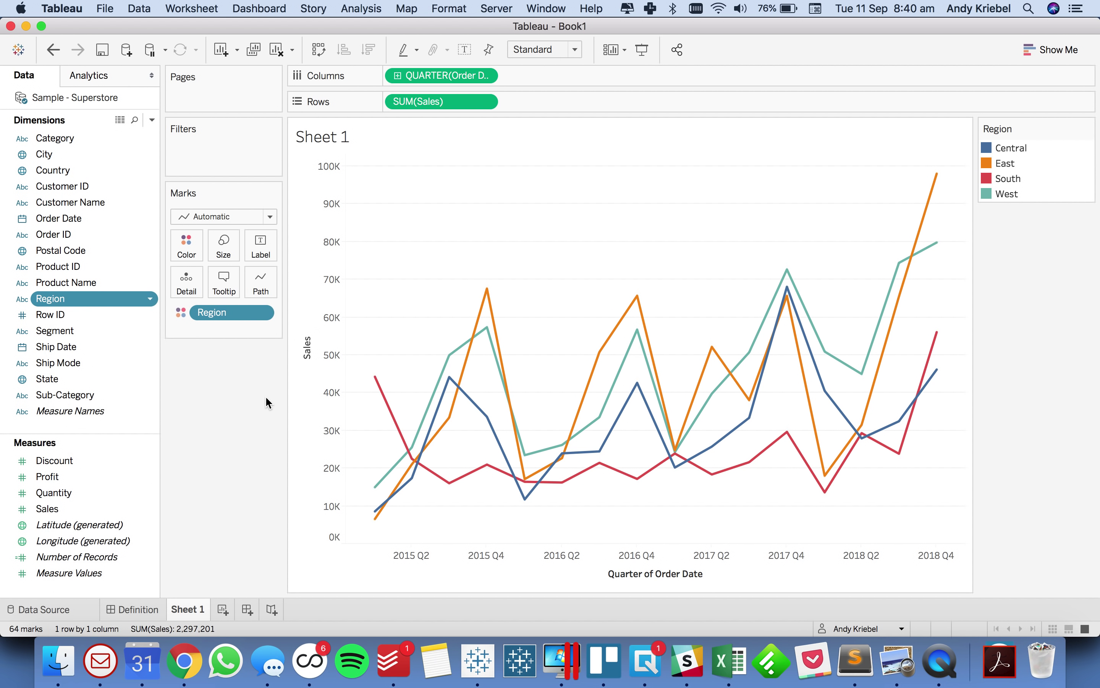
pyautogui.click(262, 313)
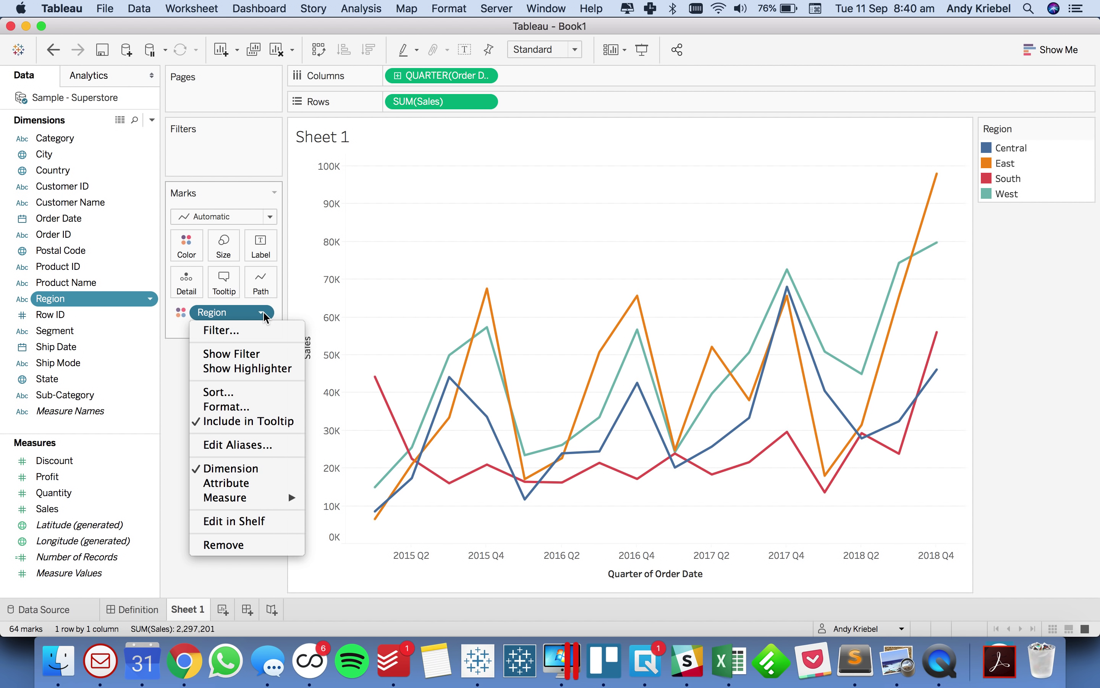
pyautogui.click(249, 354)
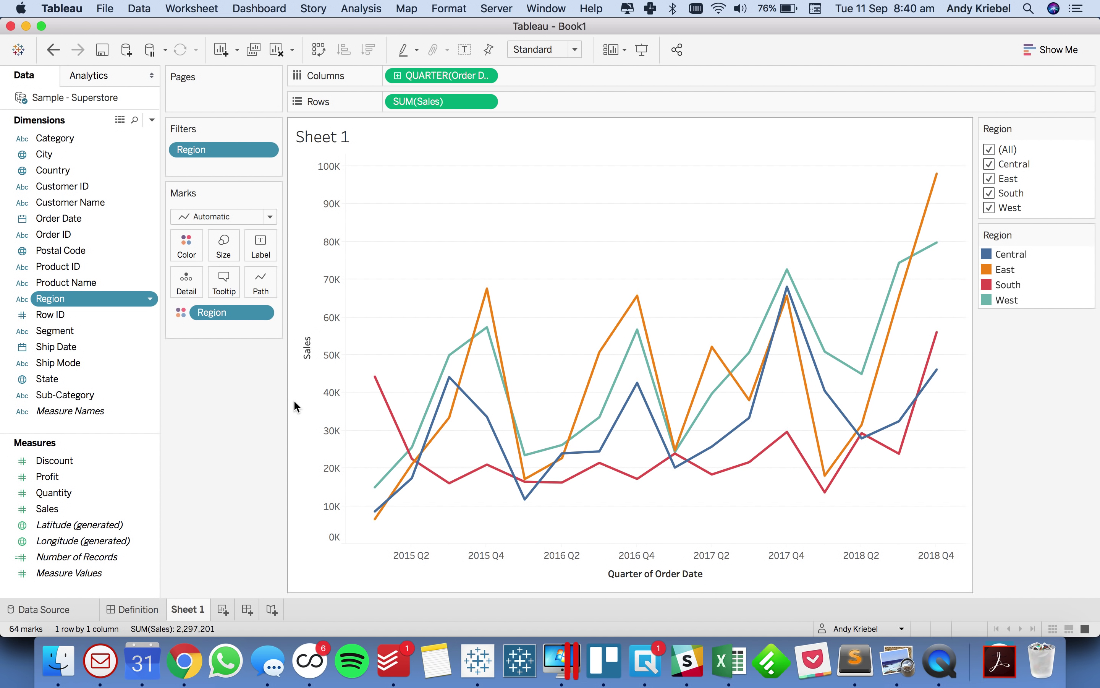
# - Remove Region from Color and filter the chart to the Central region only
pyautogui.moveTo(211, 317); pyautogui.dragTo(135, 323)
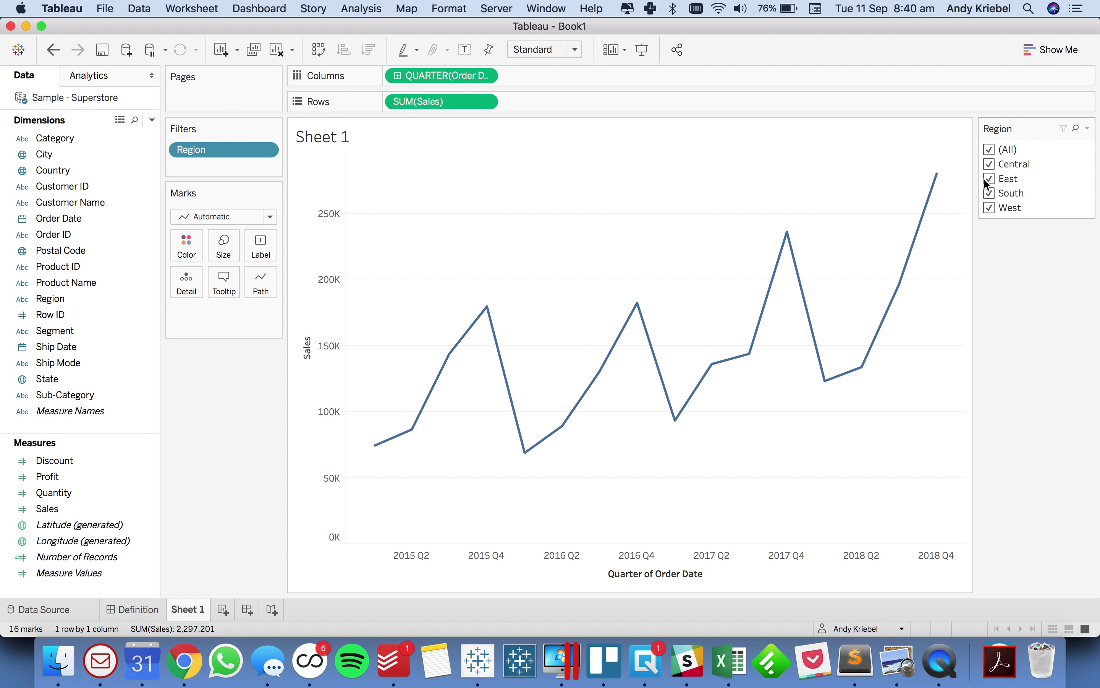
pyautogui.click(991, 150)
pyautogui.click(990, 163)
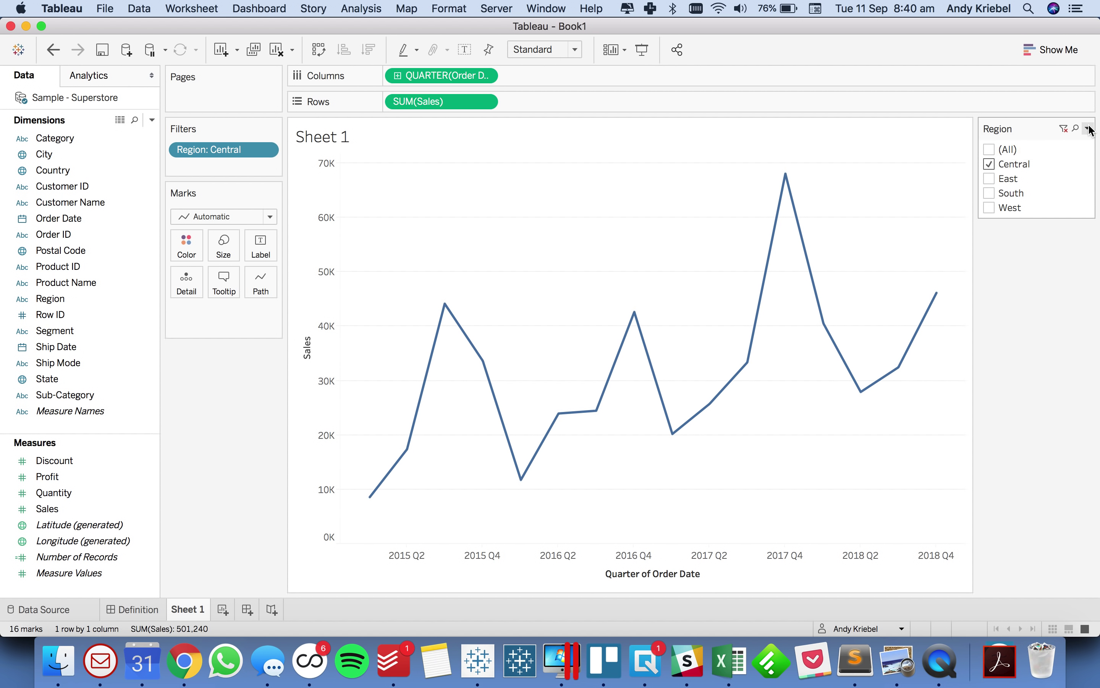
# - Retitle the Region filter card to 'Choose a Region'
pyautogui.click(1089, 129)
pyautogui.click(1090, 132)
pyautogui.click(1088, 131)
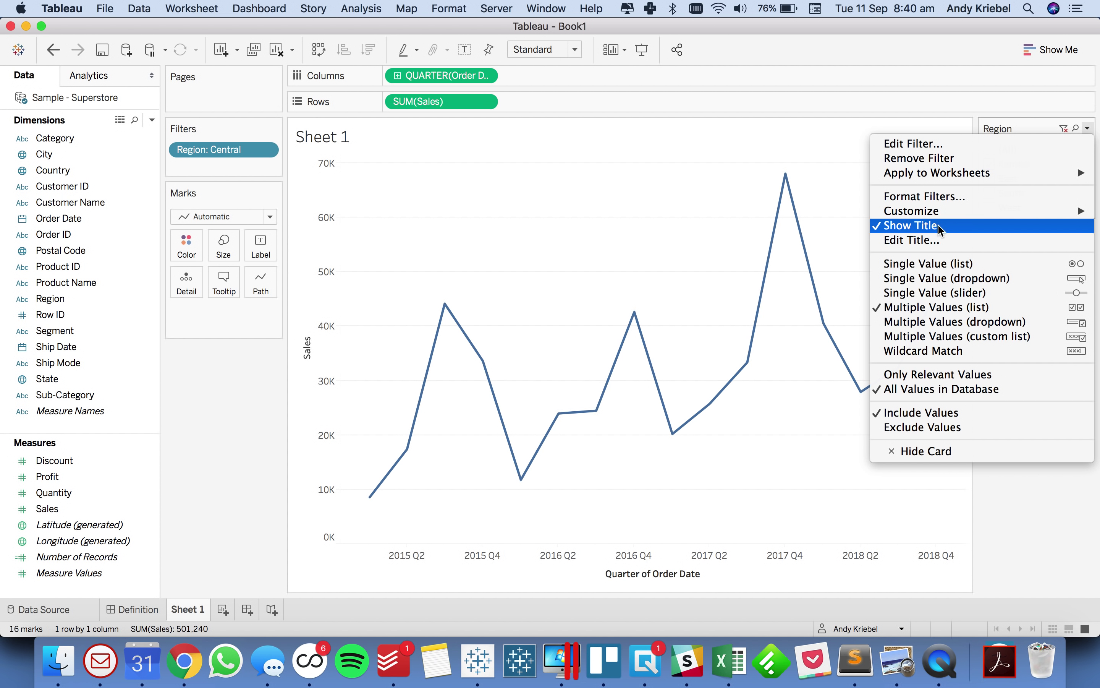
pyautogui.click(934, 243)
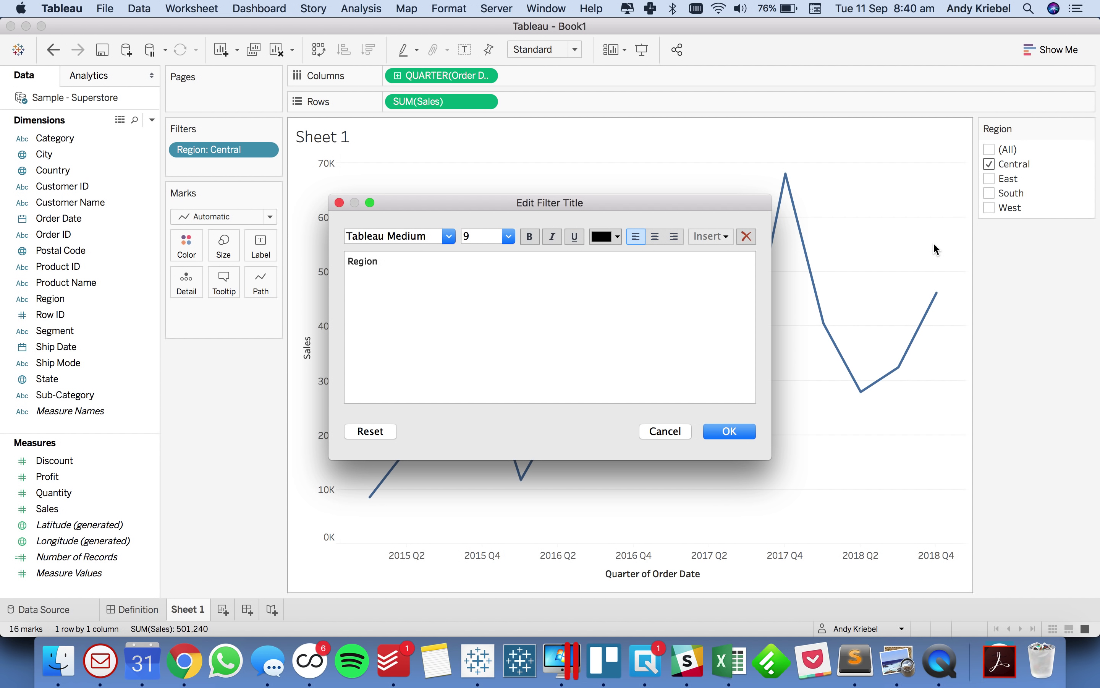
pyautogui.write('CH')
pyautogui.press('BackSpace')
pyautogui.press('BackSpace')
pyautogui.write('Choose a')
pyautogui.click(732, 432)
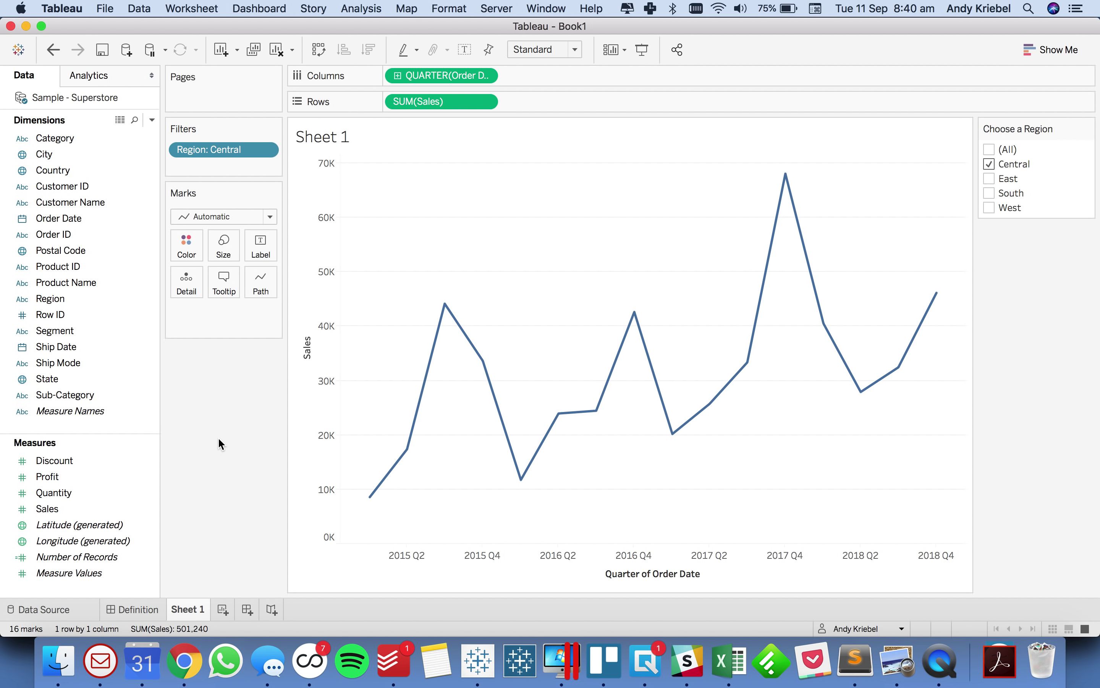
# - Create a new calculated field named Total Sales
pyautogui.click(153, 120)
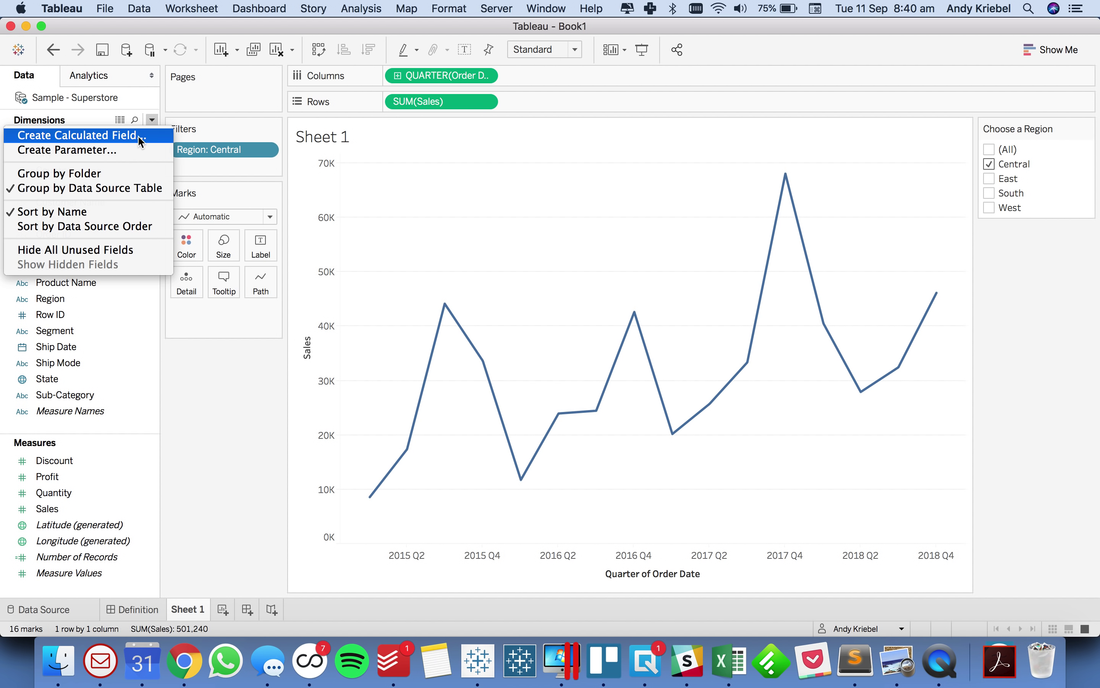
pyautogui.click(137, 137)
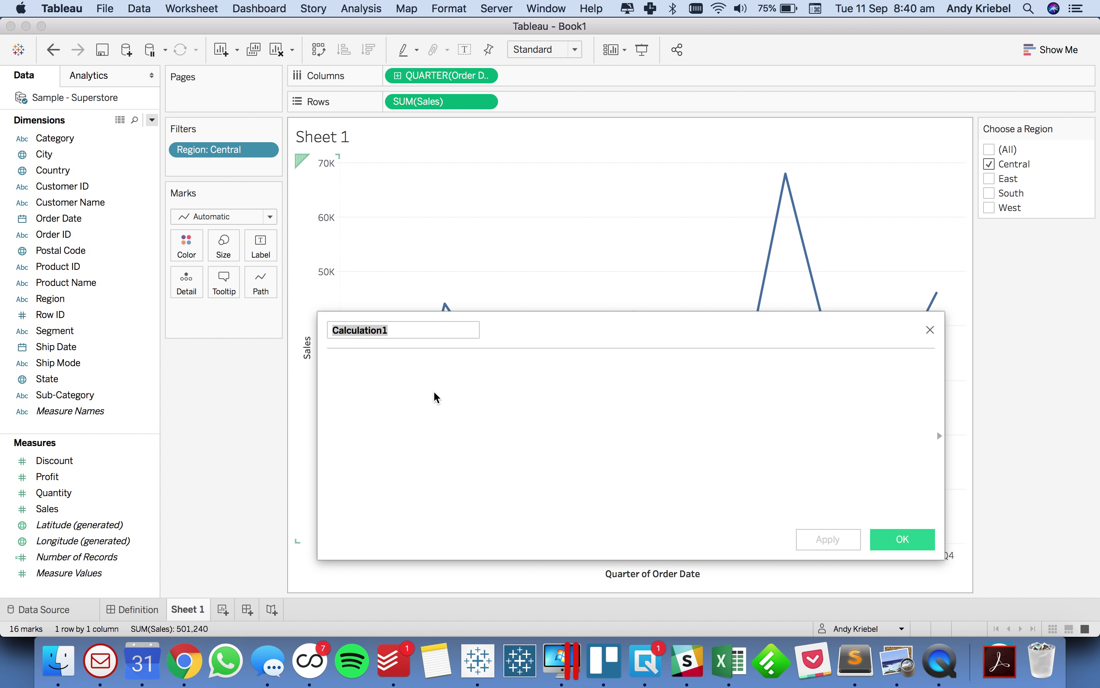
pyautogui.write('Total Sales')
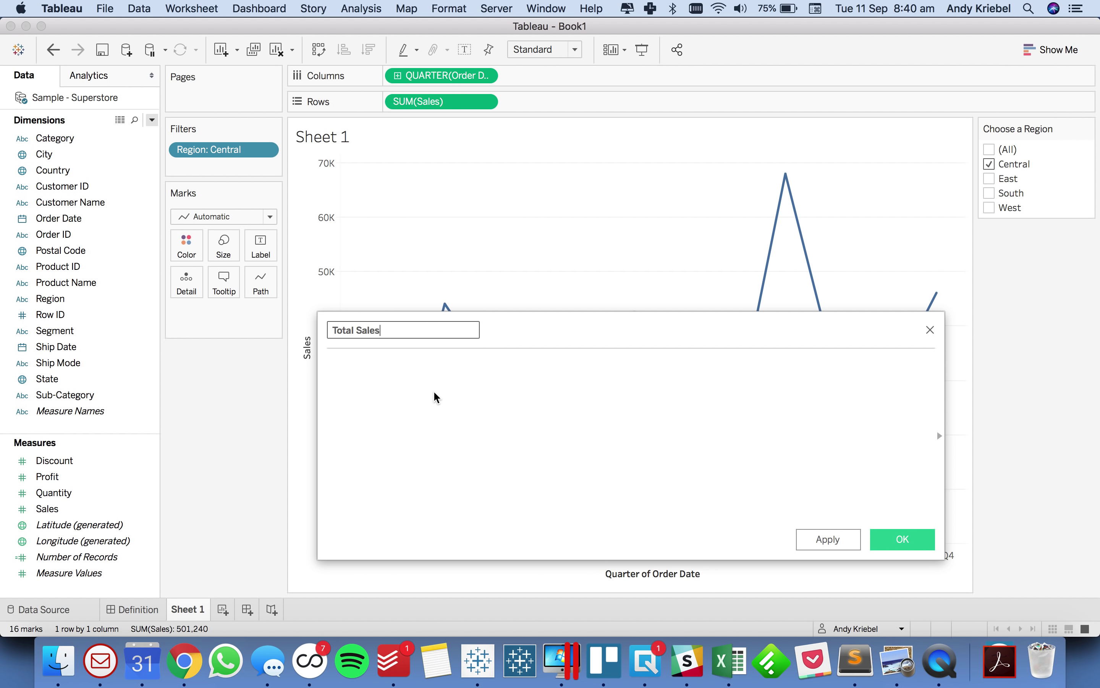
pyautogui.click(437, 422)
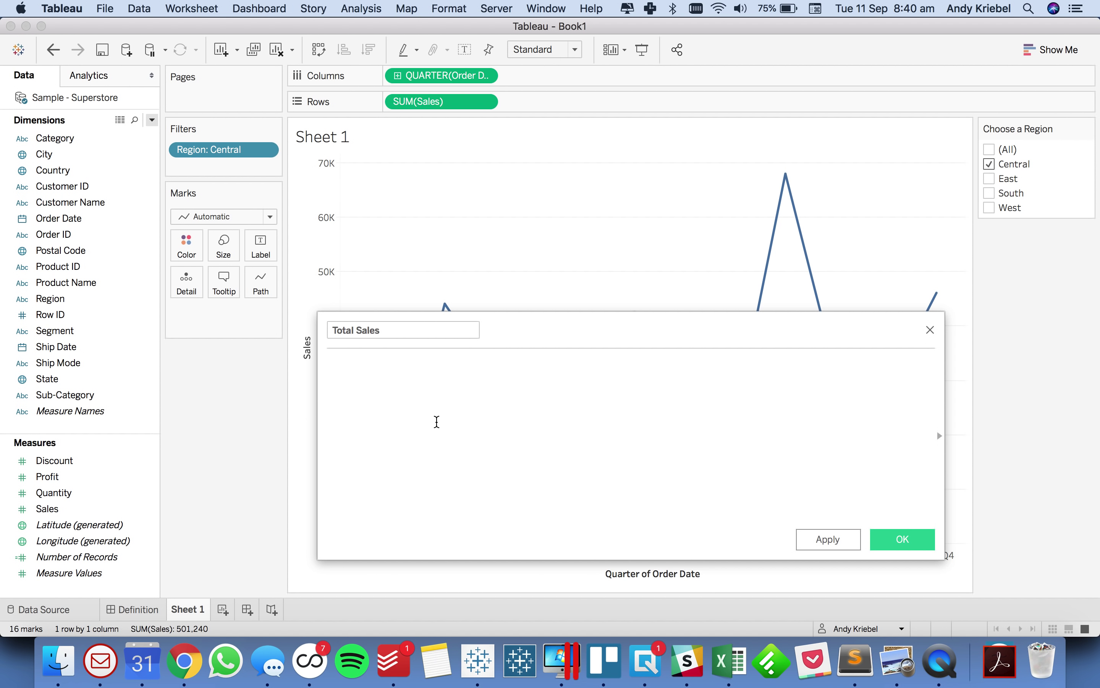
# - Define it as { FIXED DATETRUNC('quarter',[Order Date]) : SUM([Sales]) } and save it
pyautogui.write('{ FIXED')
pyautogui.moveTo(436, 77); pyautogui.dragTo(430, 380)
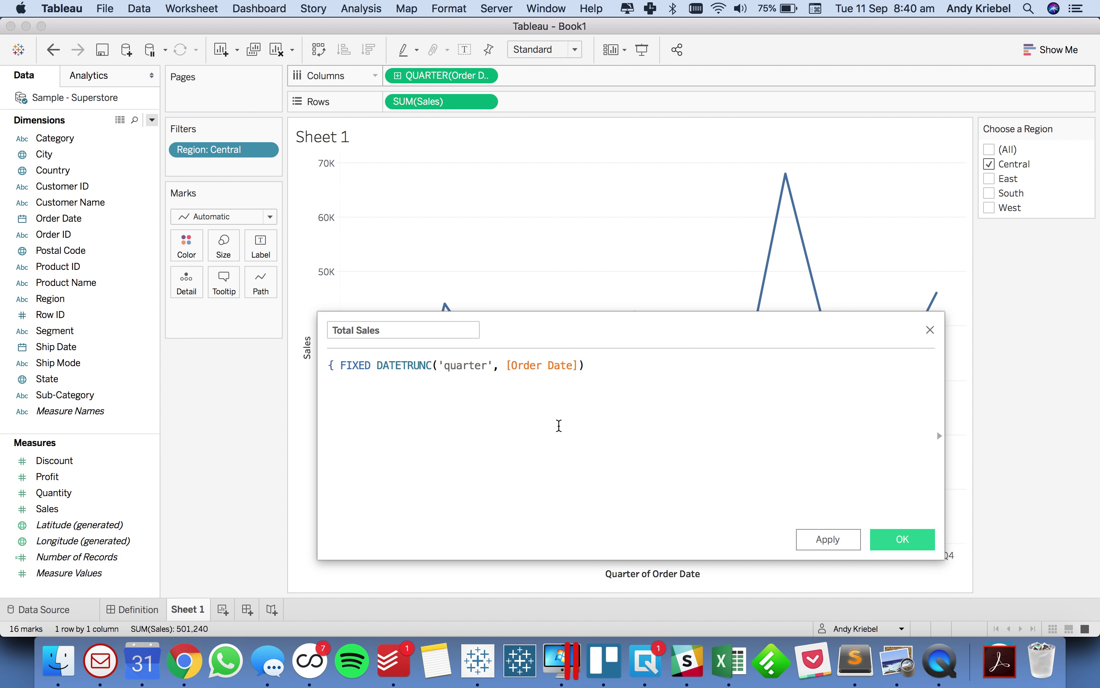
pyautogui.write(': SUM([Sale')
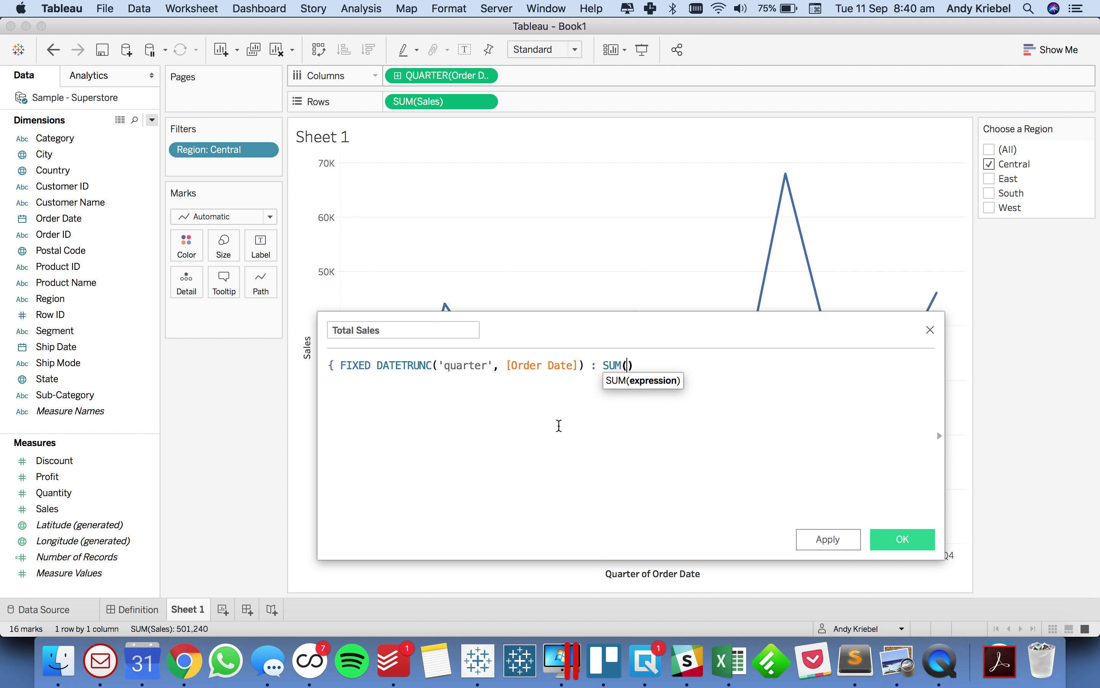
pyautogui.write('s')
pyautogui.press('Return')
pyautogui.write(') ')
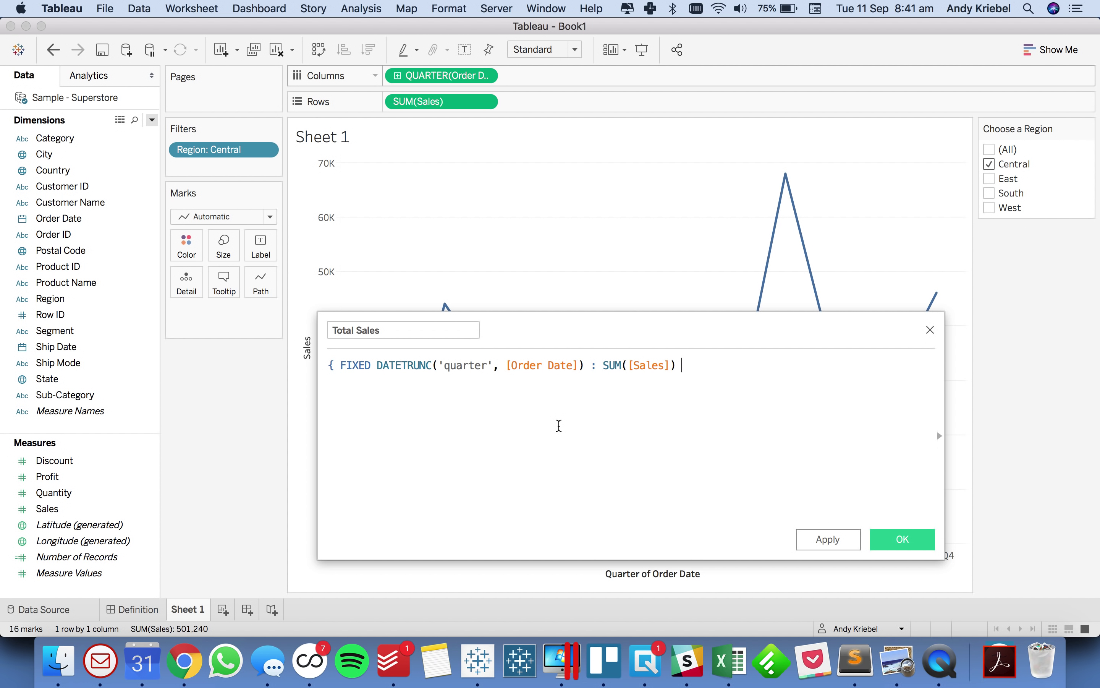
pyautogui.write('}')
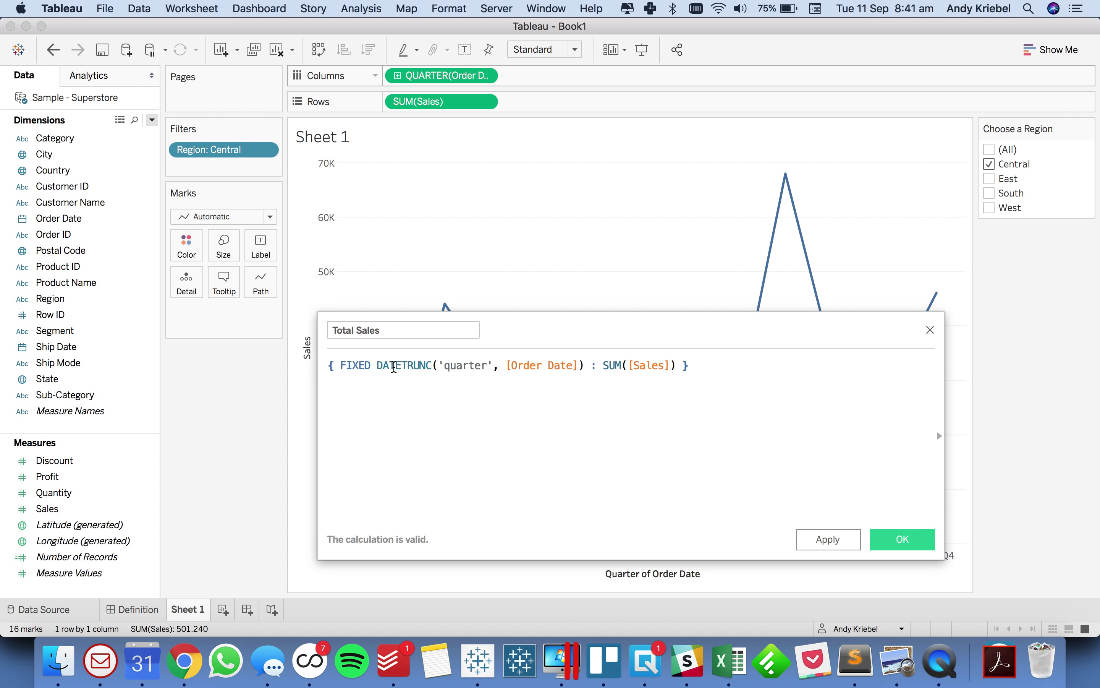
pyautogui.click(905, 546)
# - Add Total Sales to the Sales axis so both measures plot as quarterly lines
pyautogui.click(75, 527)
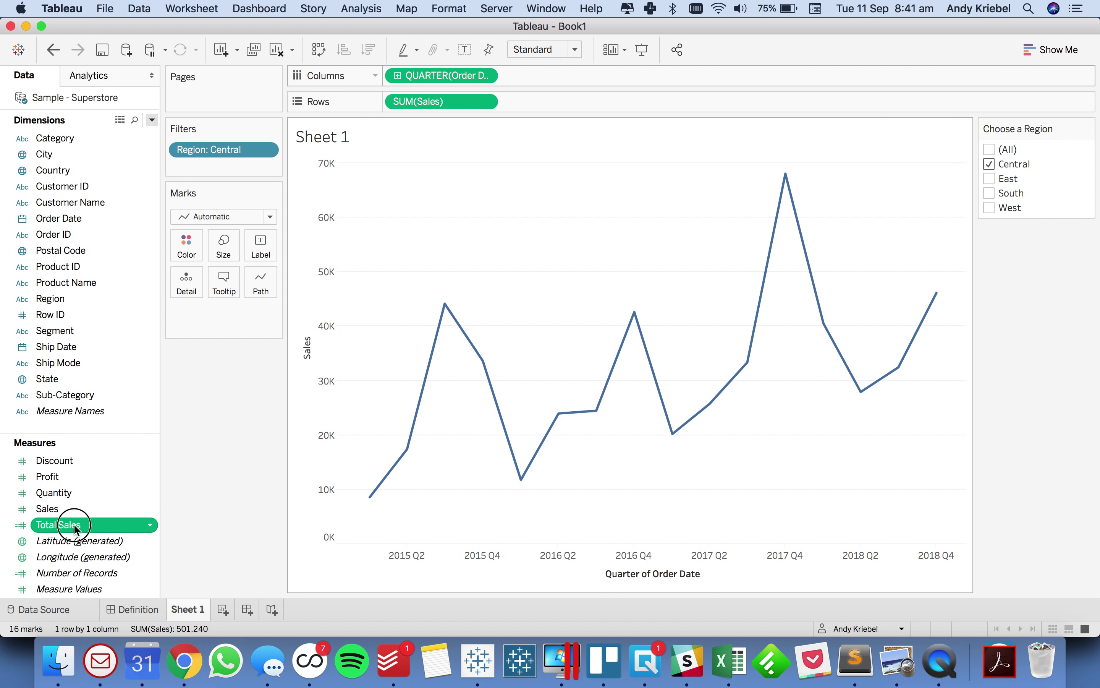
pyautogui.moveTo(75, 528); pyautogui.dragTo(316, 407)
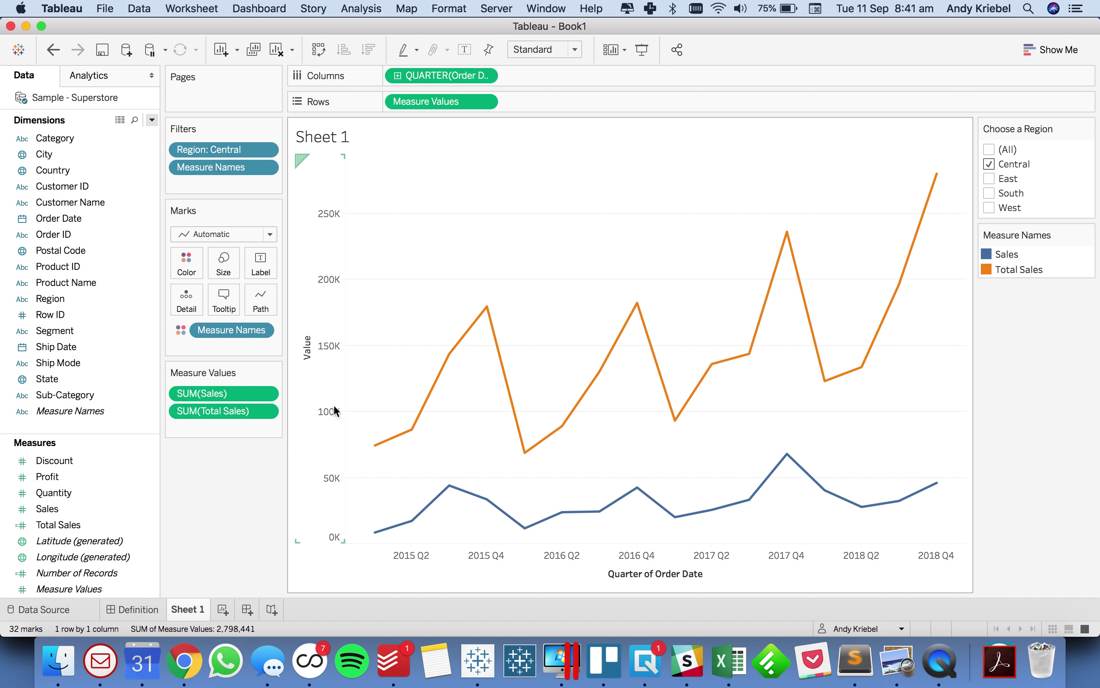
pyautogui.moveTo(375, 447)
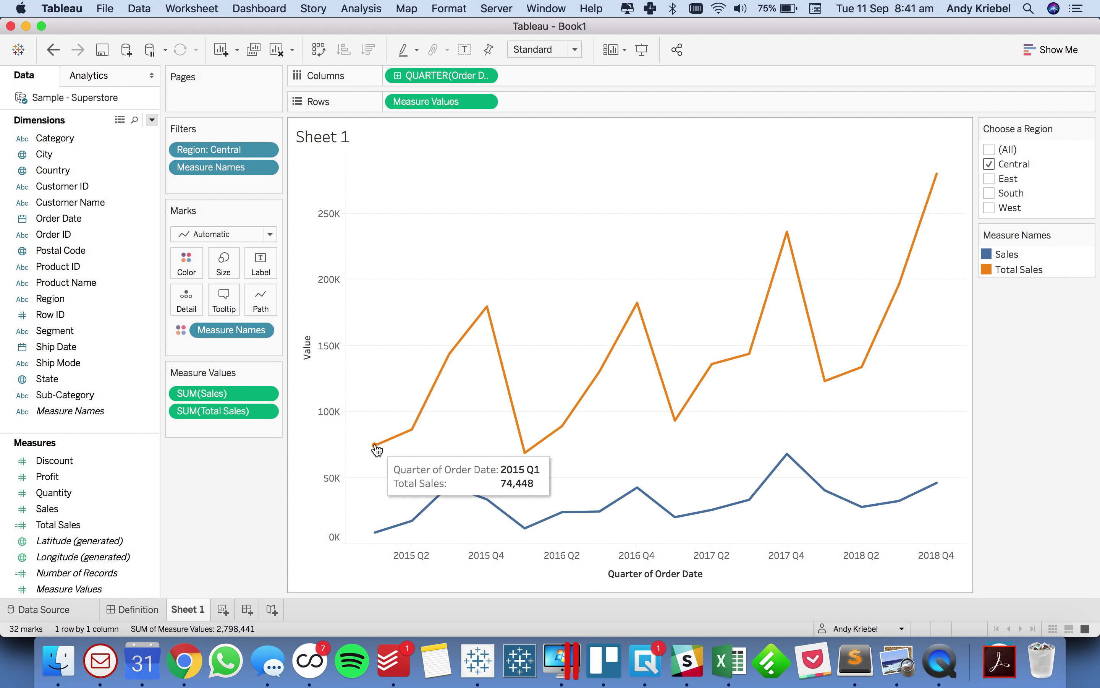
pyautogui.moveTo(376, 534)
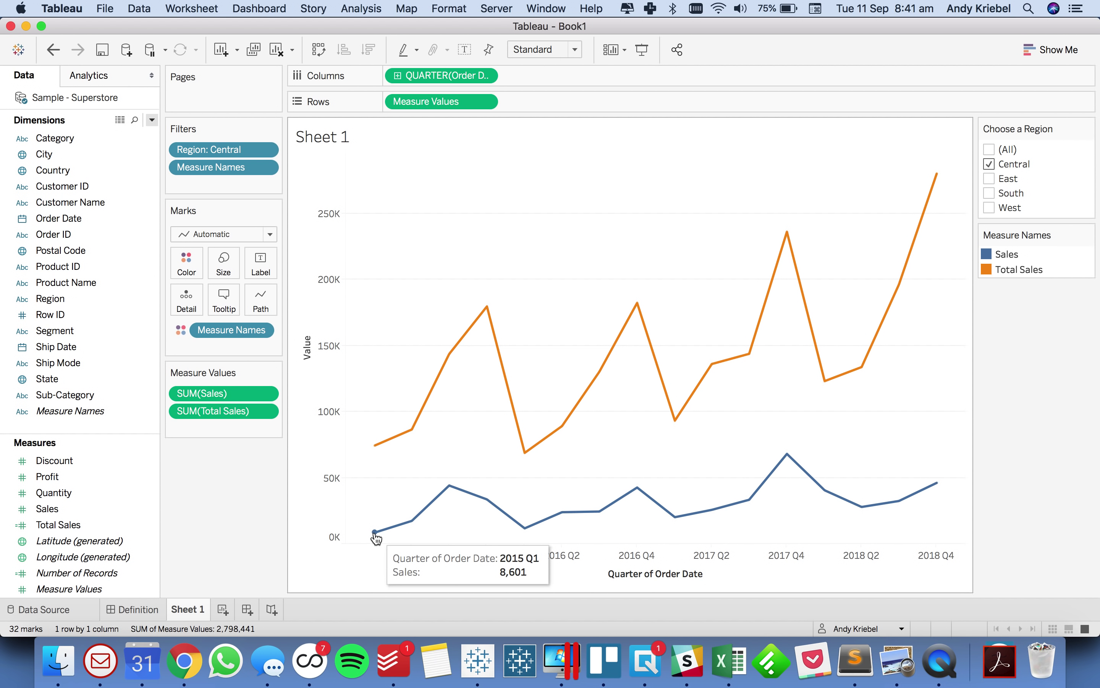
# - Create a new calculated field named Market Share
pyautogui.click(153, 120)
pyautogui.click(82, 135)
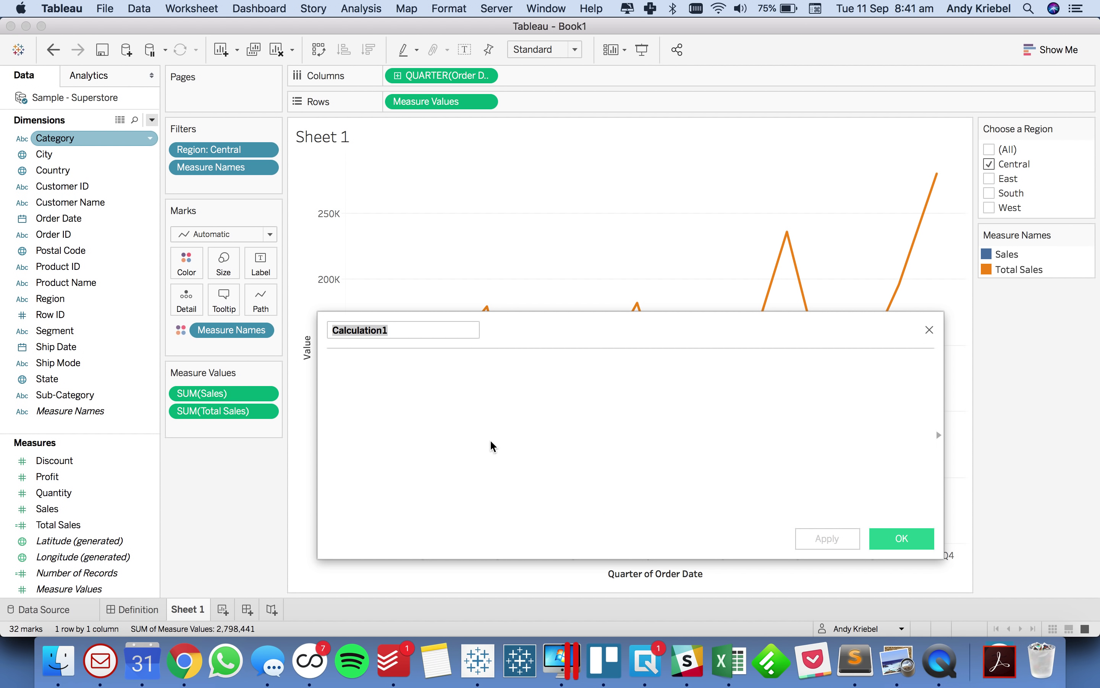
pyautogui.write('Market Share')
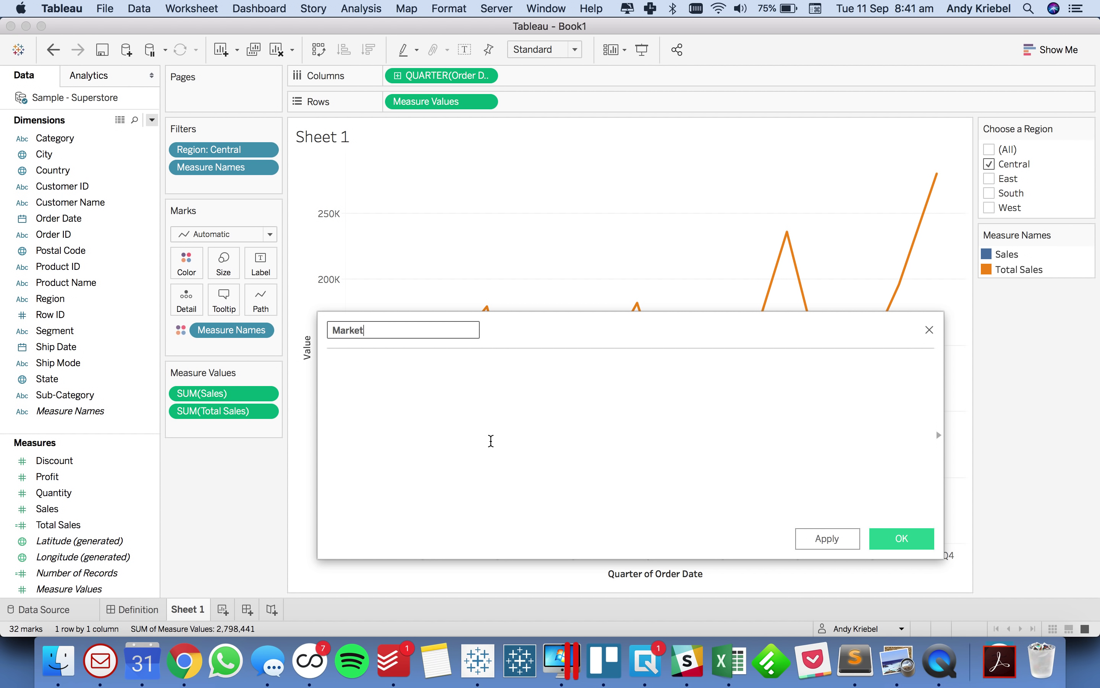
pyautogui.click(518, 471)
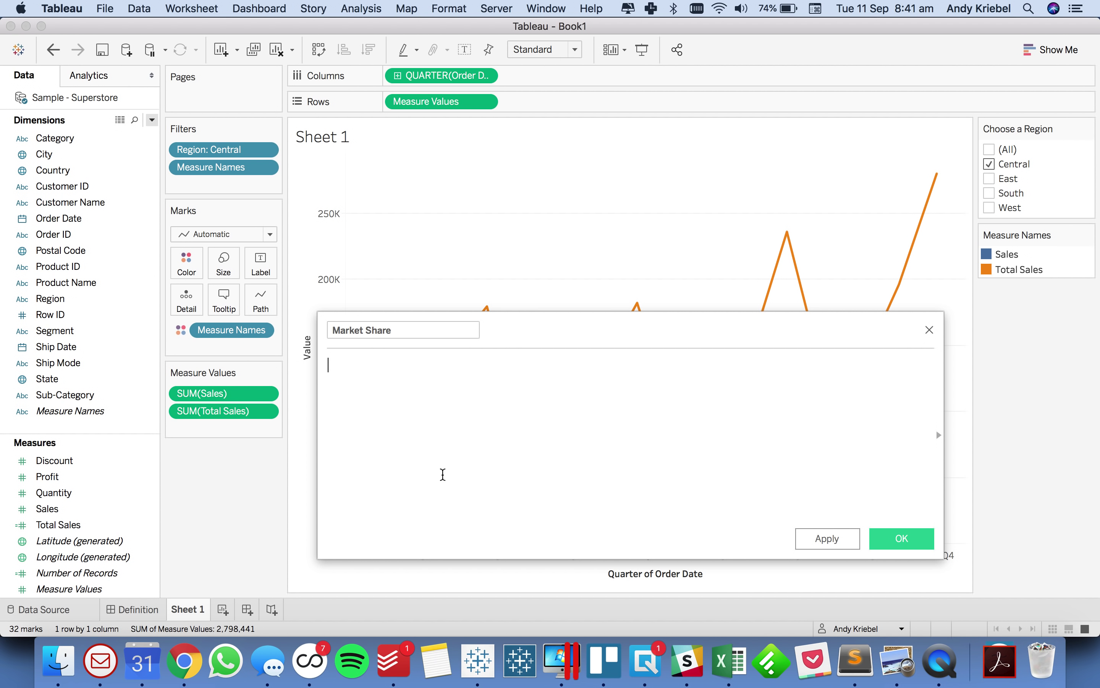
# - Define Market Share as SUM([Sales])/SUM([Total Sales]) and save it
pyautogui.moveTo(212, 392); pyautogui.dragTo(473, 386)
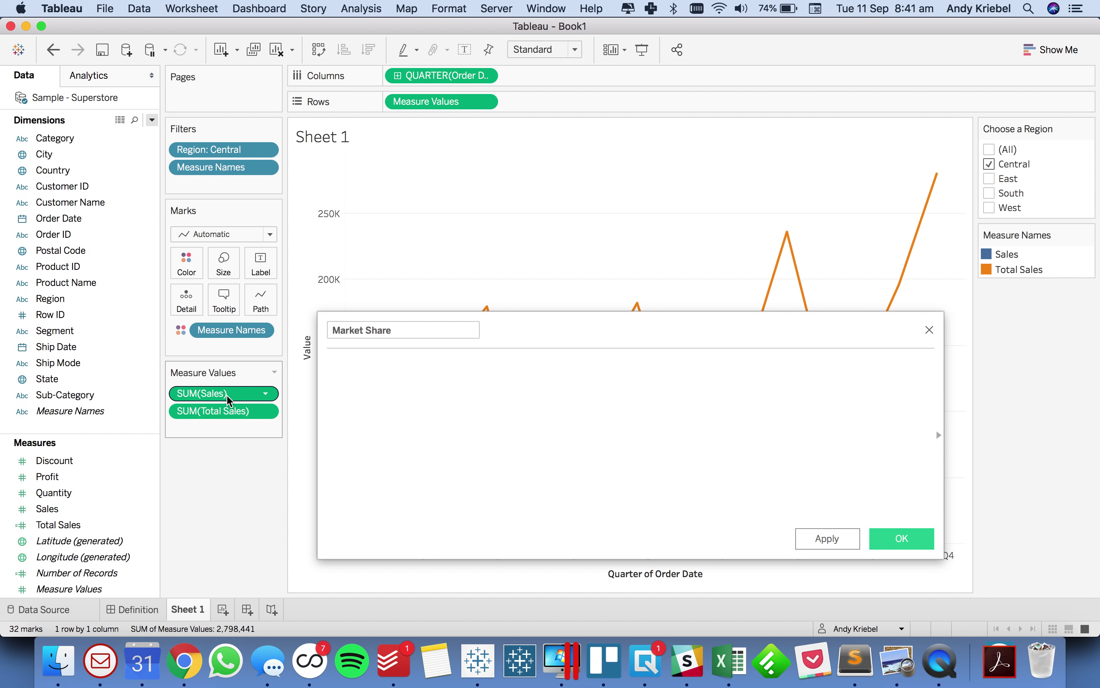
pyautogui.moveTo(229, 401); pyautogui.dragTo(423, 399)
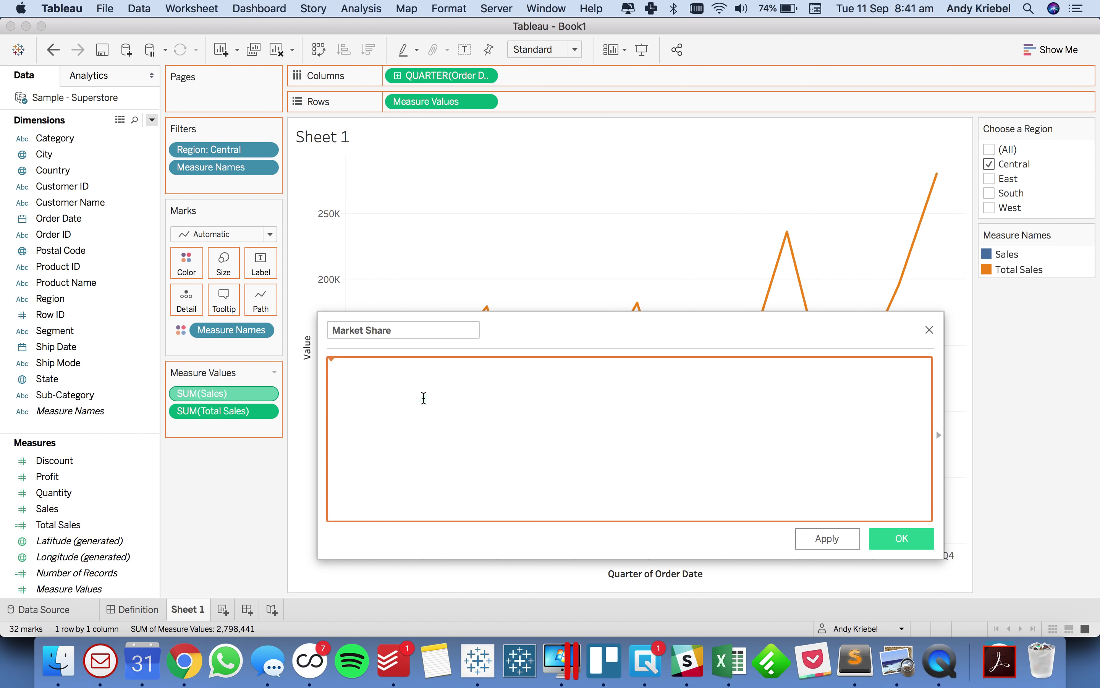
pyautogui.write('/')
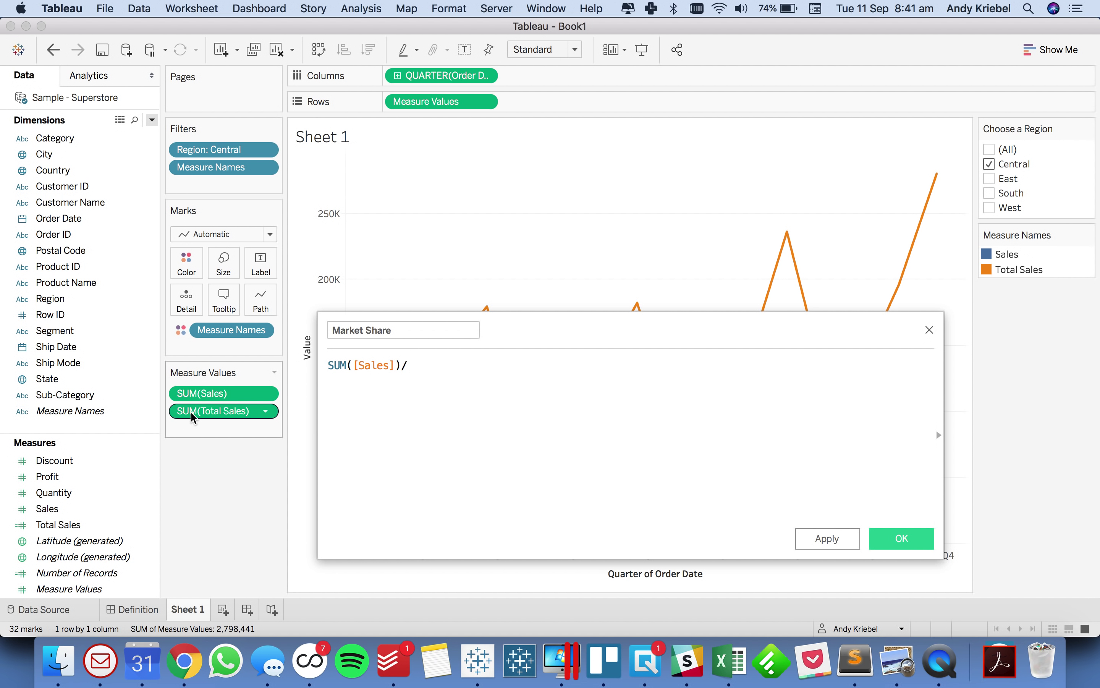
pyautogui.moveTo(191, 411); pyautogui.dragTo(439, 382)
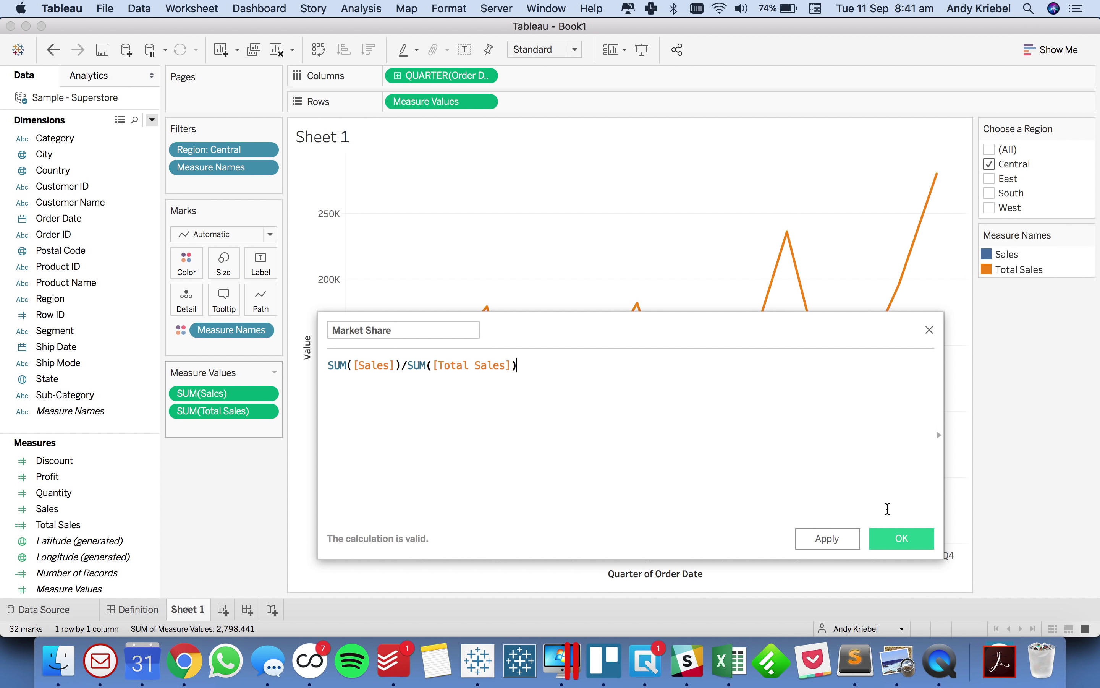
pyautogui.click(899, 542)
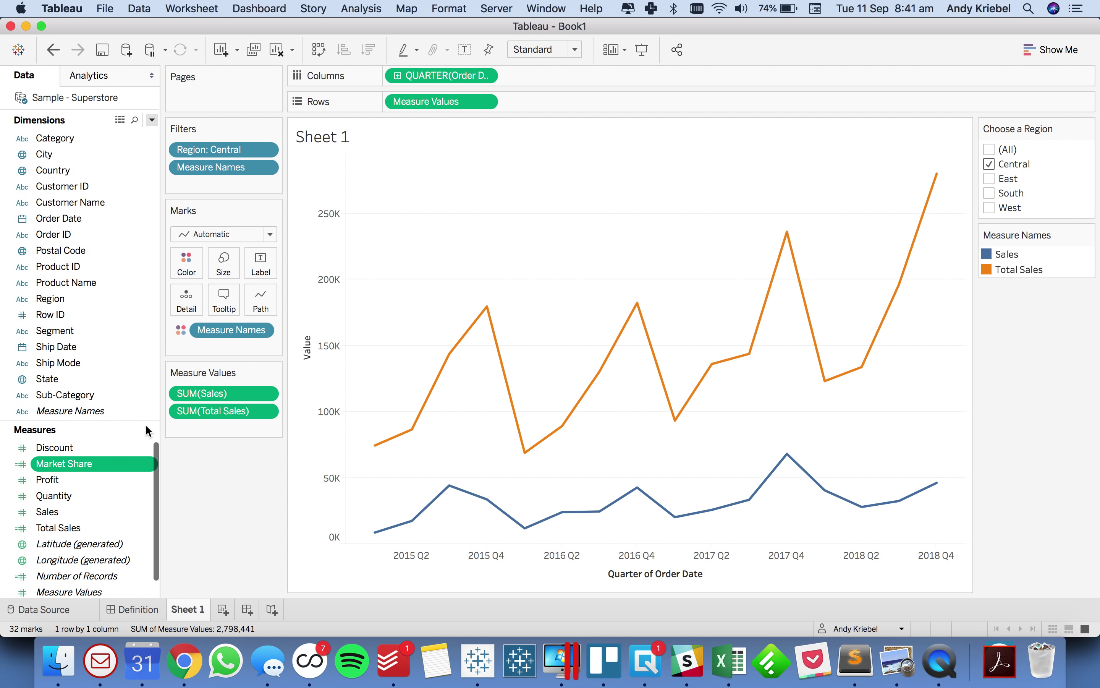
# - Put Market Share on Rows and remove Measure Names from Filters and Color
pyautogui.moveTo(78, 466); pyautogui.dragTo(431, 106)
pyautogui.moveTo(237, 167); pyautogui.dragTo(147, 218)
pyautogui.click(47, 332)
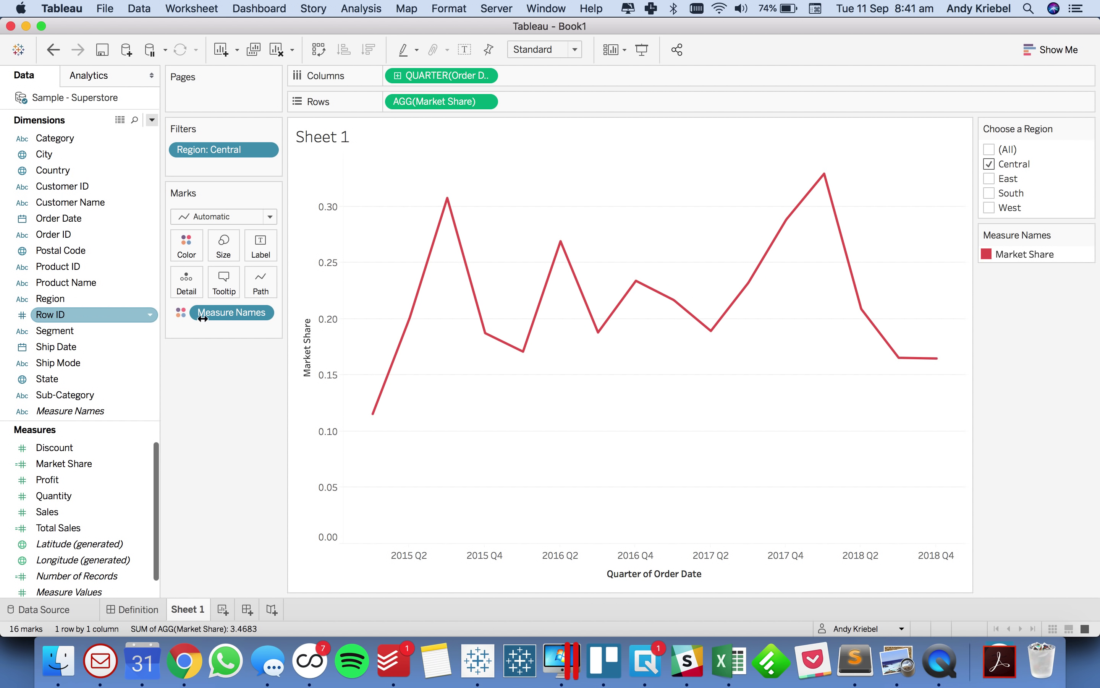
pyautogui.moveTo(203, 319); pyautogui.dragTo(93, 312)
# - Set Market Share's default number format to Percentage with 0 decimal places
pyautogui.click(88, 467)
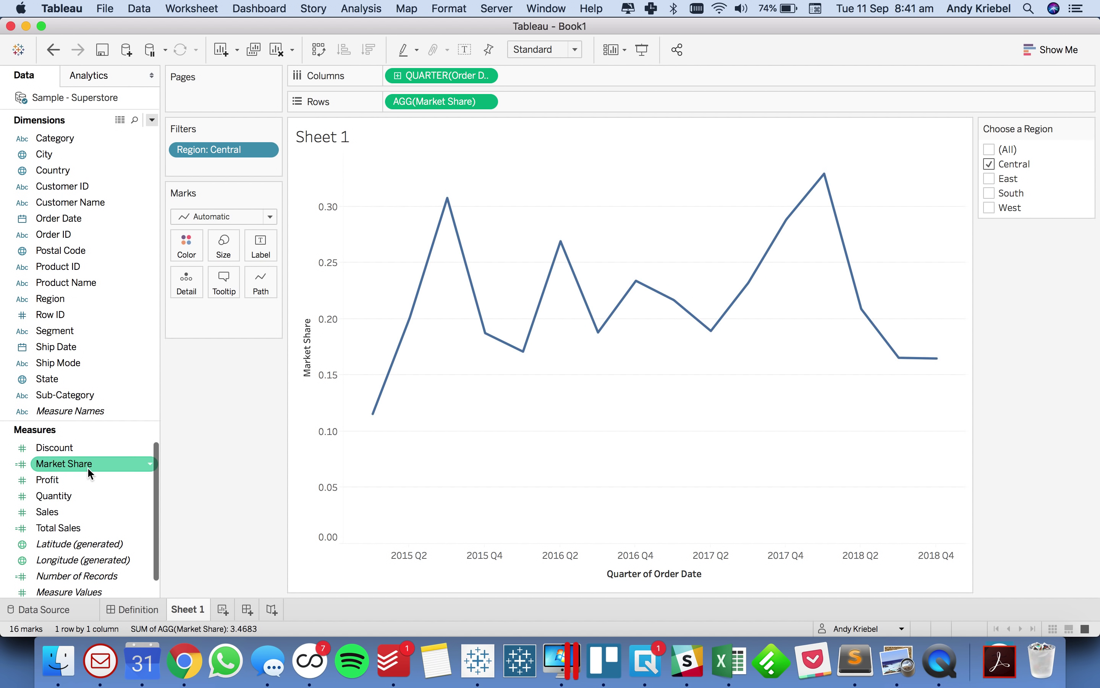
pyautogui.rightClick(88, 470)
pyautogui.moveTo(191, 377)
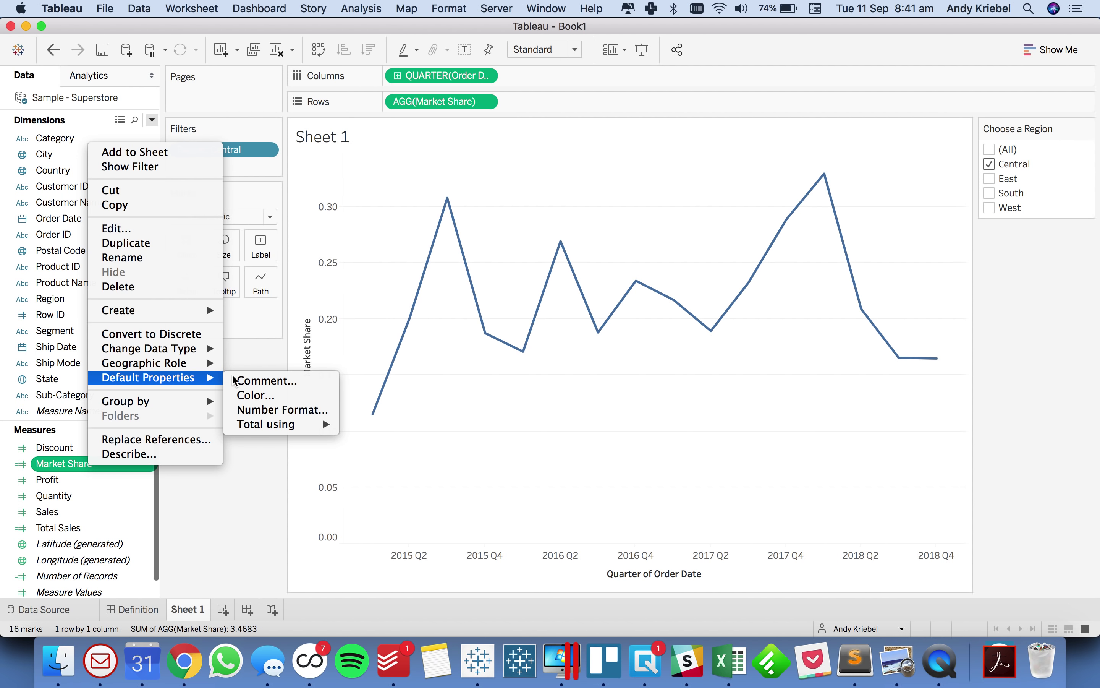
pyautogui.click(291, 410)
pyautogui.click(432, 319)
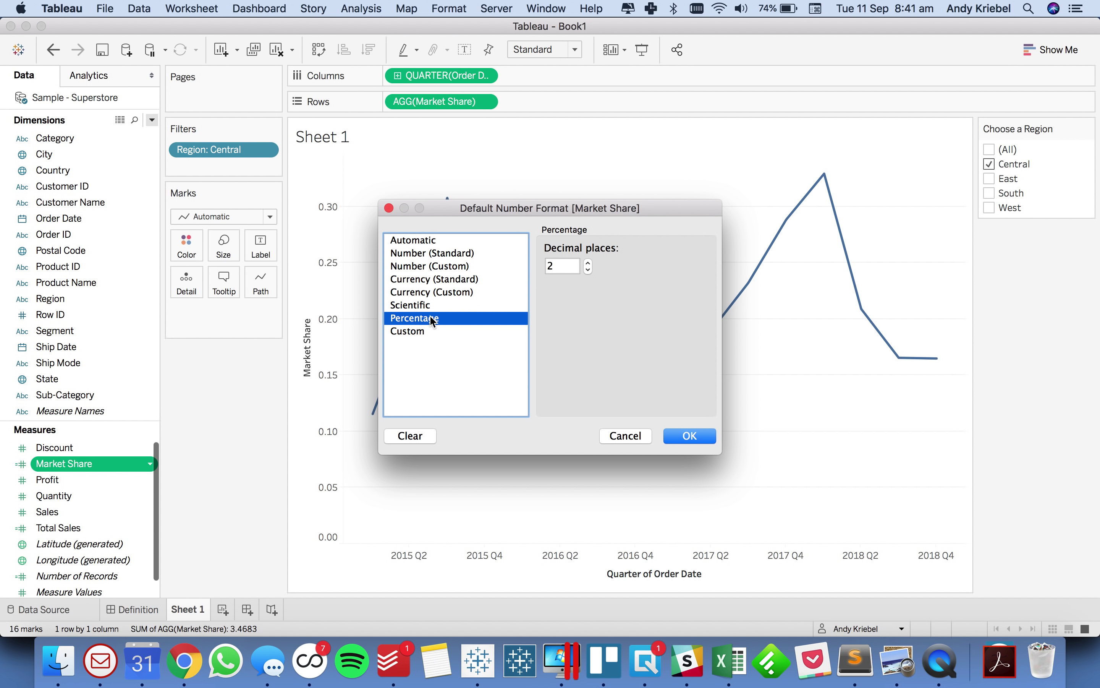
pyautogui.click(588, 270)
pyautogui.click(588, 271)
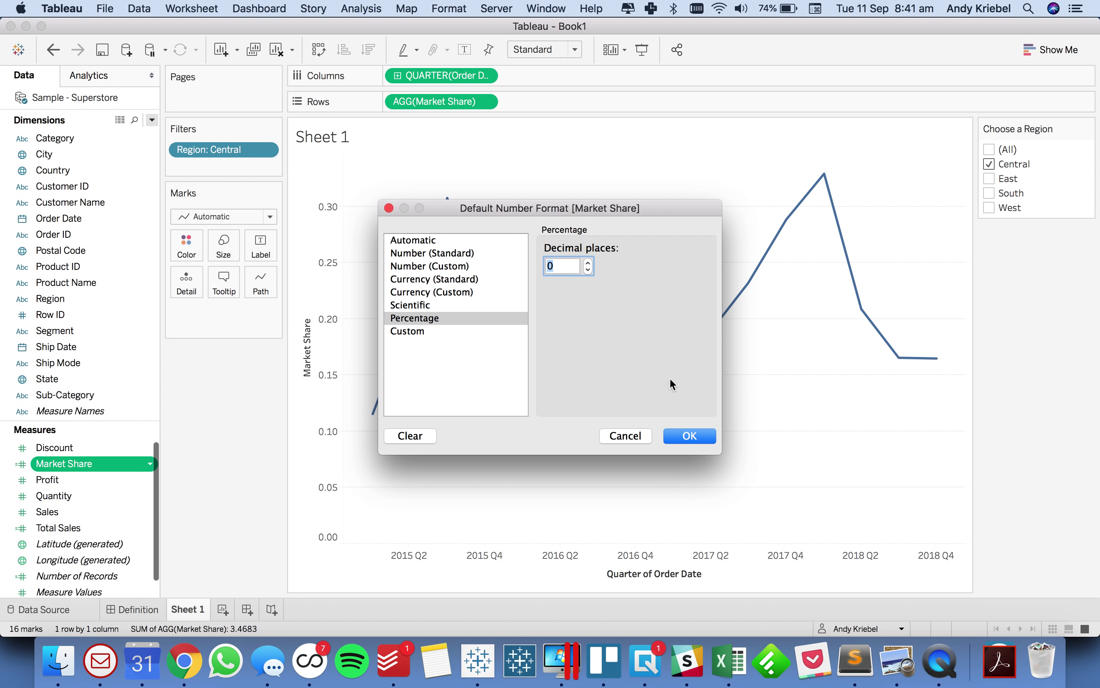
pyautogui.click(690, 435)
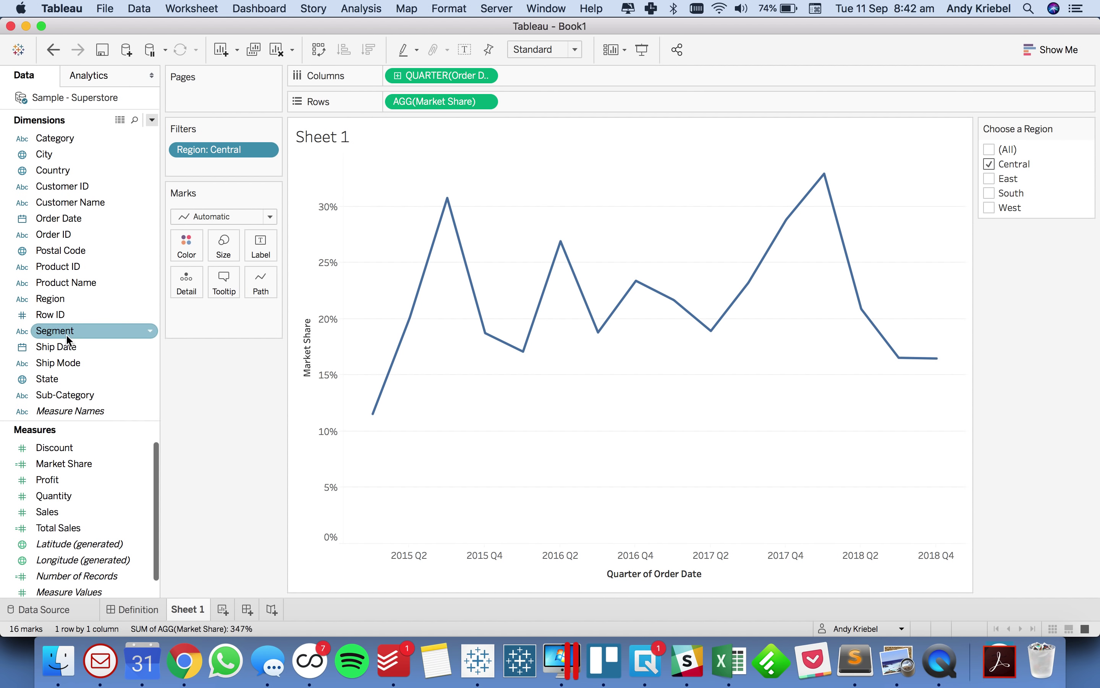
# - Add Region to Detail and set the sheet title to <Region> Market Share
pyautogui.moveTo(55, 299); pyautogui.dragTo(184, 281)
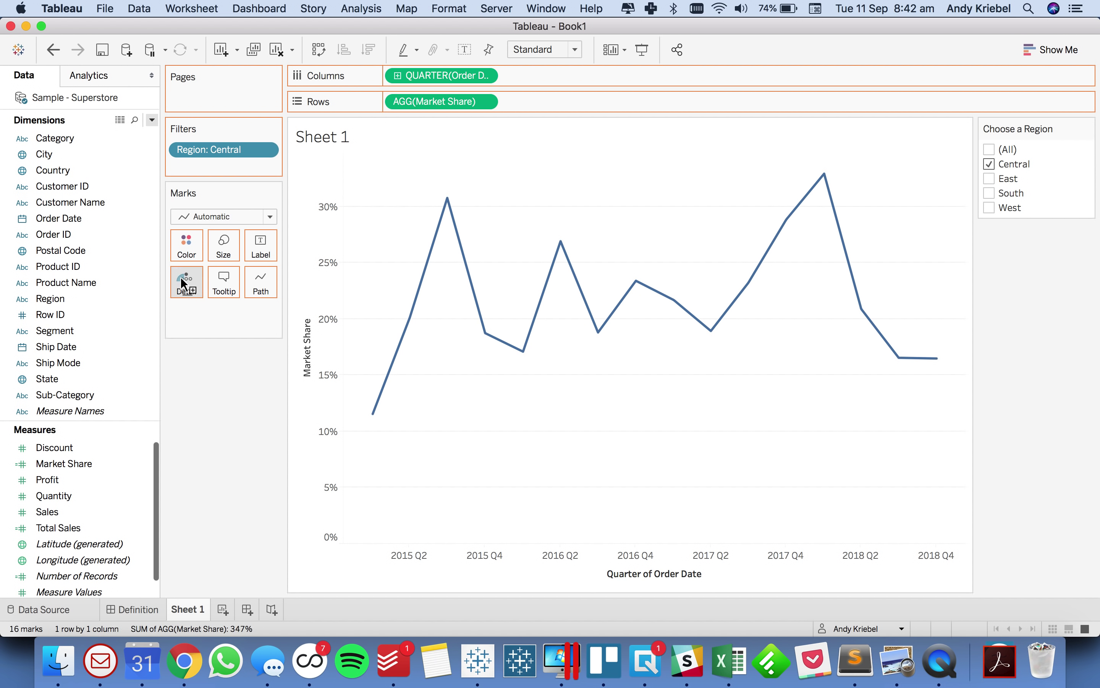
pyautogui.doubleClick(367, 135)
pyautogui.press('super+a')
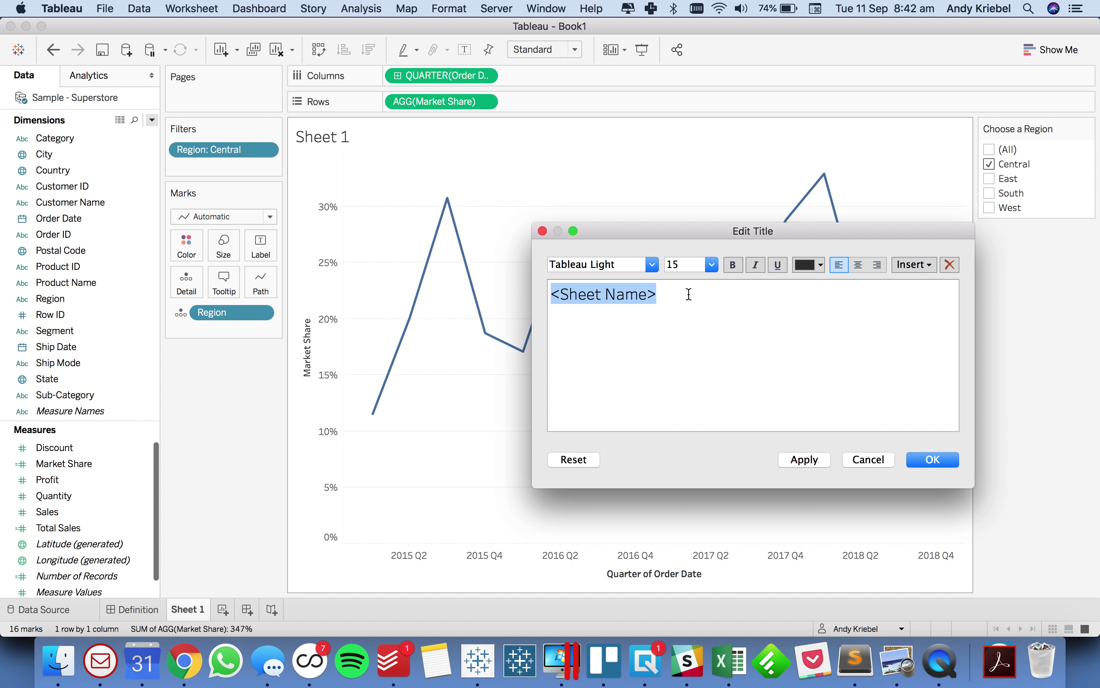
pyautogui.click(901, 265)
pyautogui.click(918, 506)
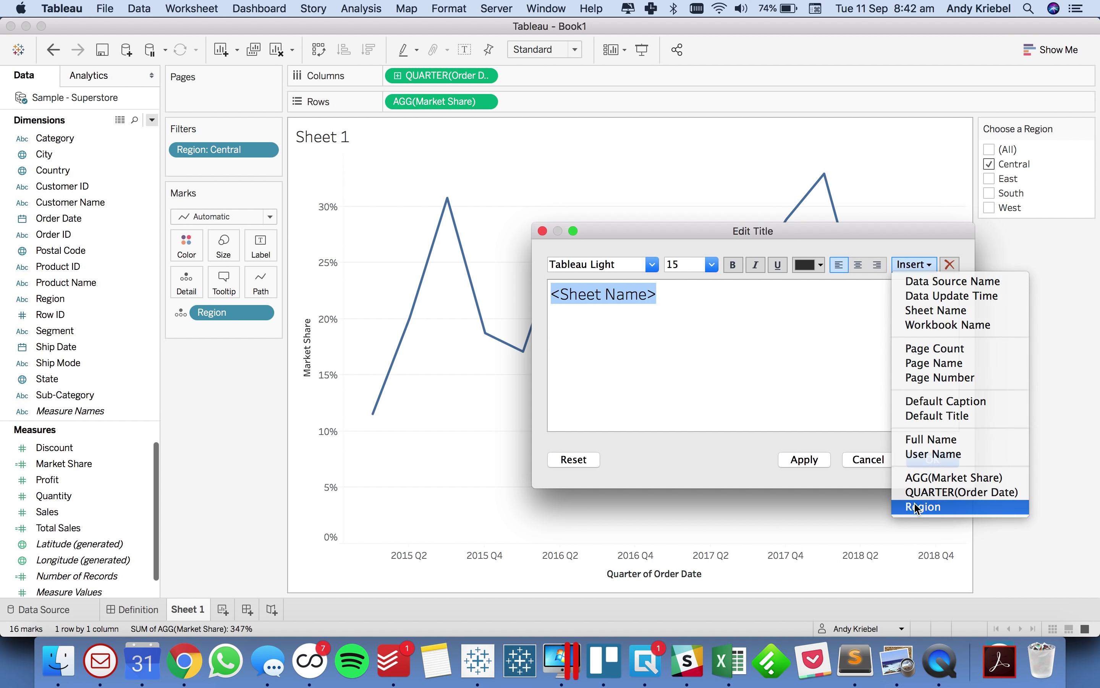
pyautogui.write('Market Share')
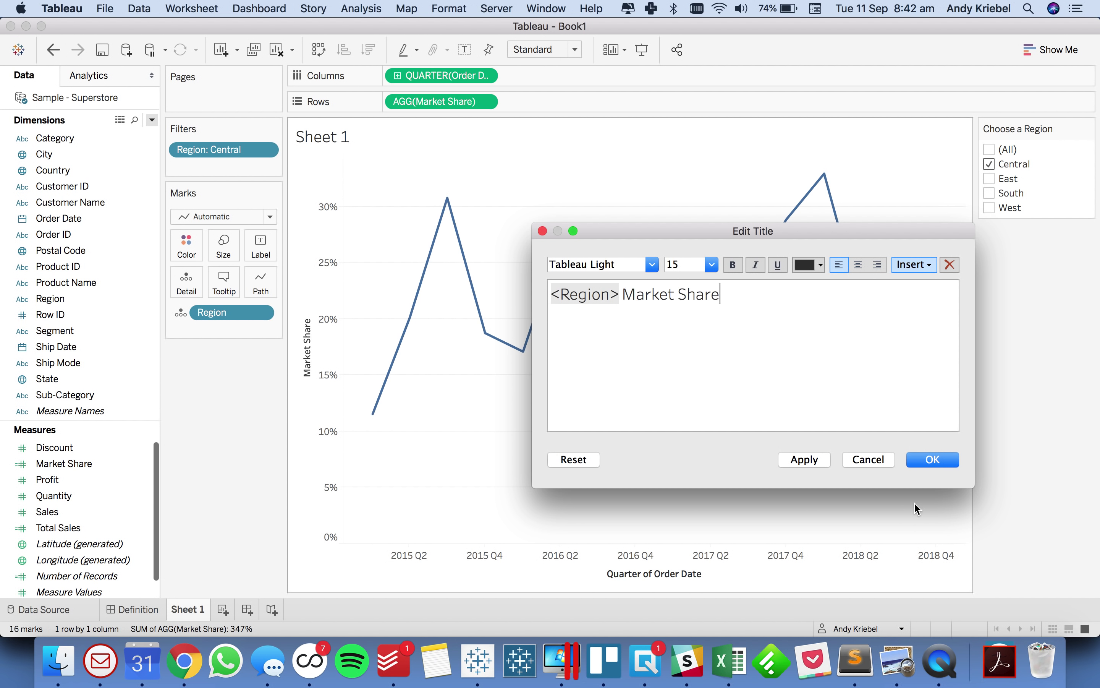
# - Format the whole title bold at size 18 and confirm it
pyautogui.press('super+a')
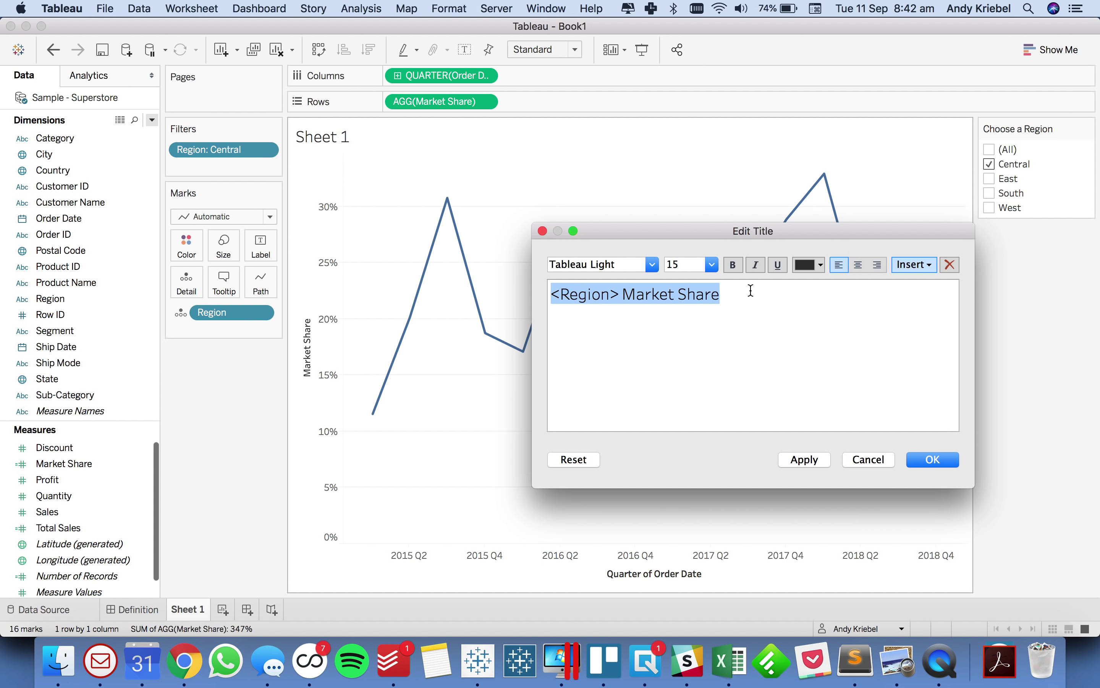
pyautogui.click(735, 265)
pyautogui.click(708, 265)
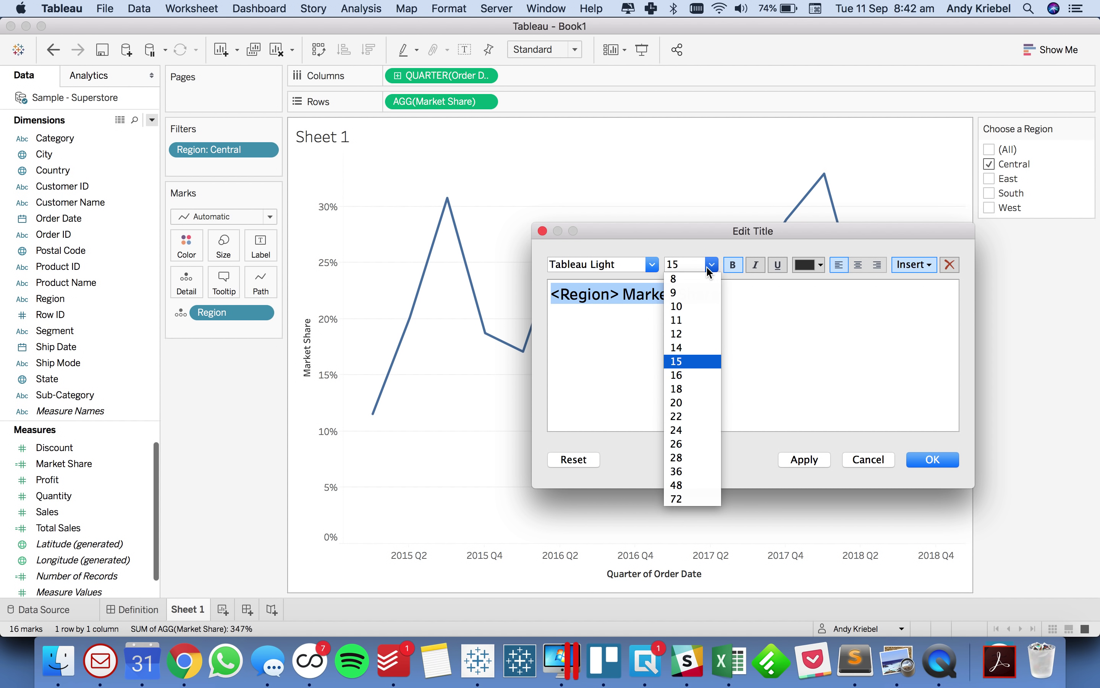
pyautogui.click(703, 389)
pyautogui.click(933, 459)
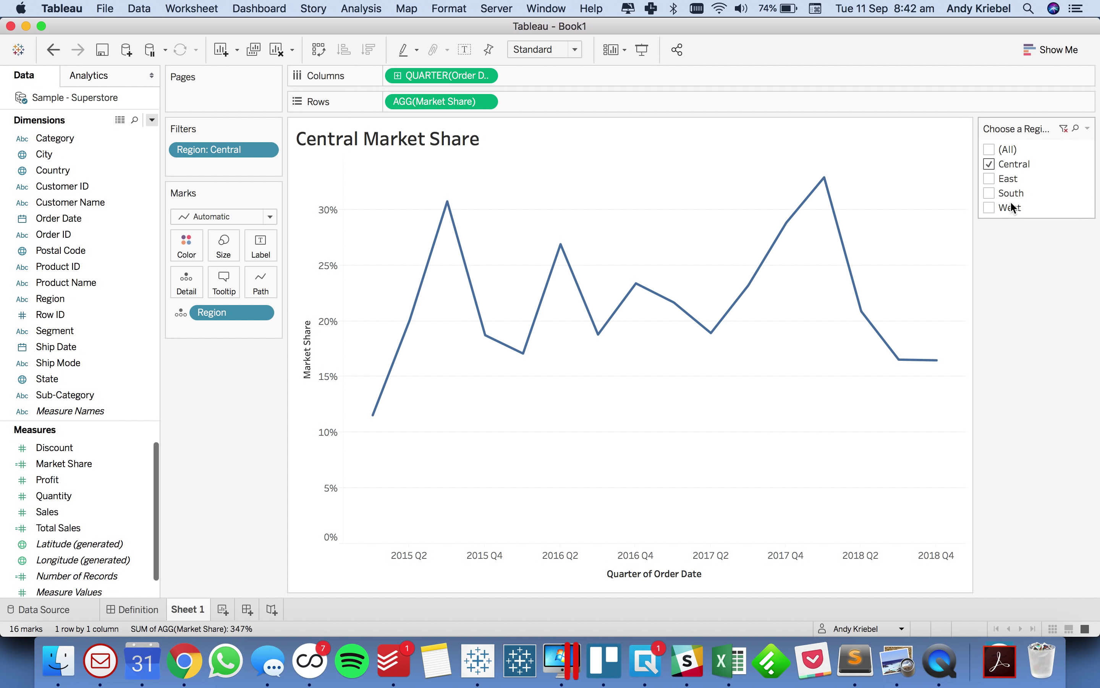
# - Filter to East, then change the Region filter card to Single Value (list)
pyautogui.click(991, 165)
pyautogui.click(990, 179)
pyautogui.click(1088, 129)
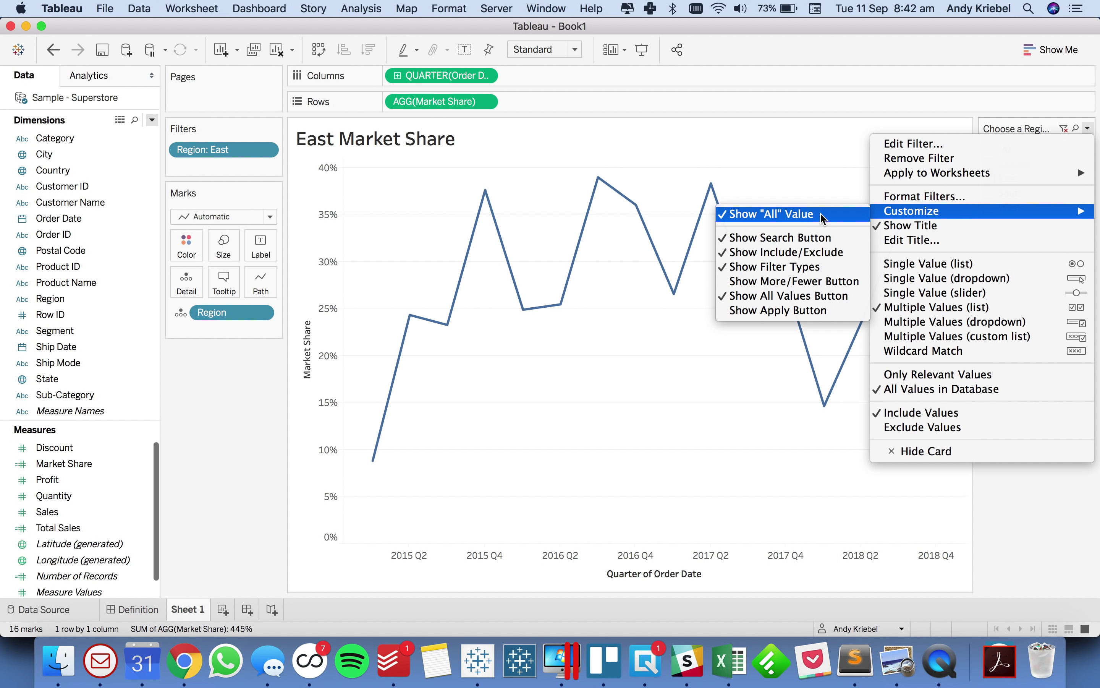
pyautogui.click(1089, 131)
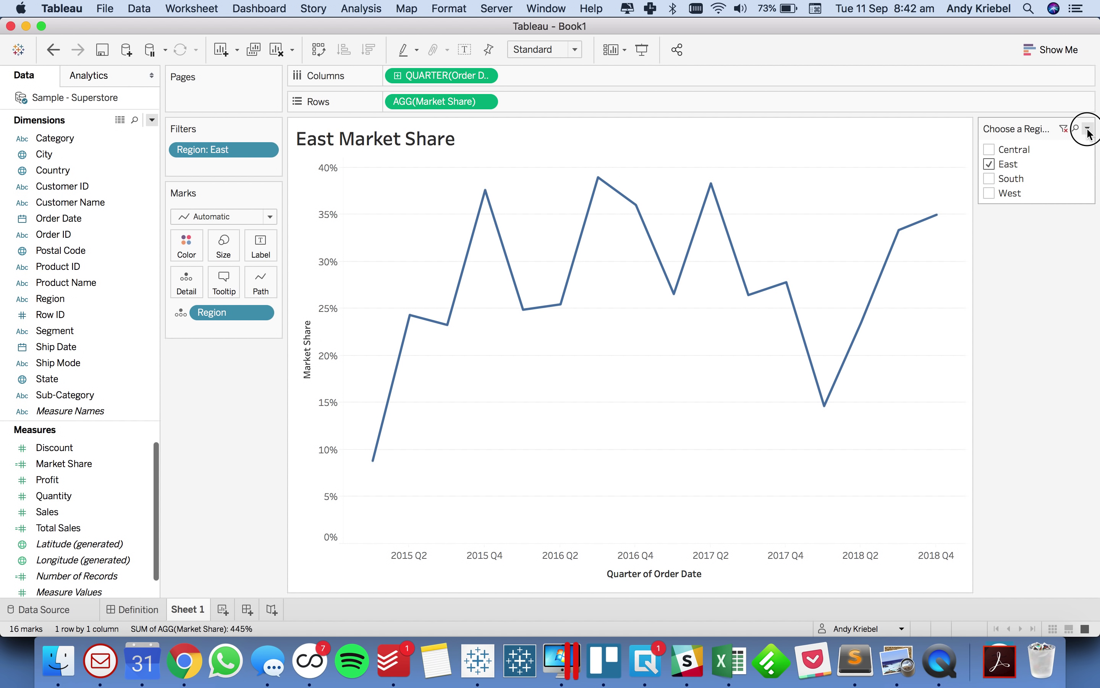
pyautogui.click(1089, 132)
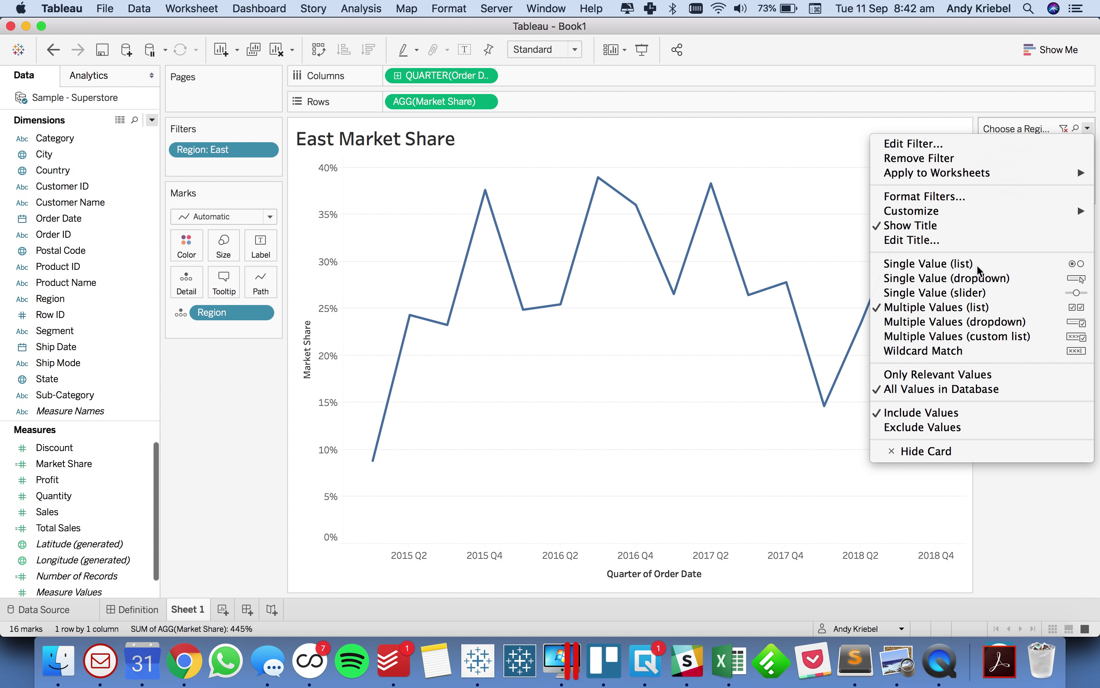
pyautogui.press('s')
pyautogui.press('Return')
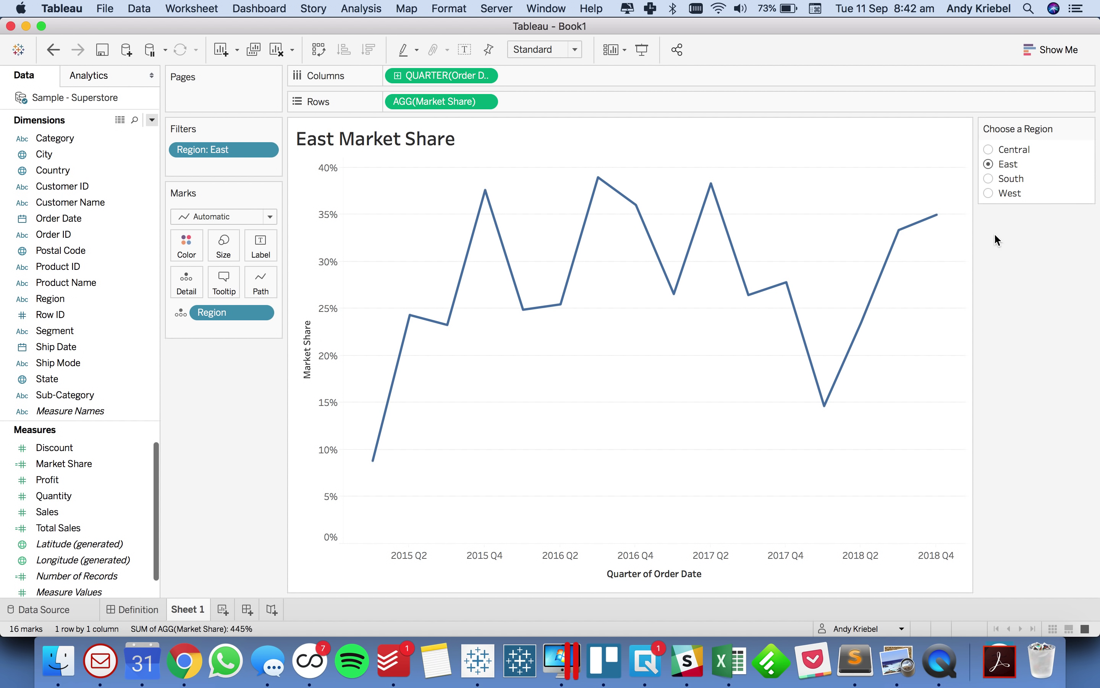
# - Select South, then West, to show West Market Share
pyautogui.click(990, 177)
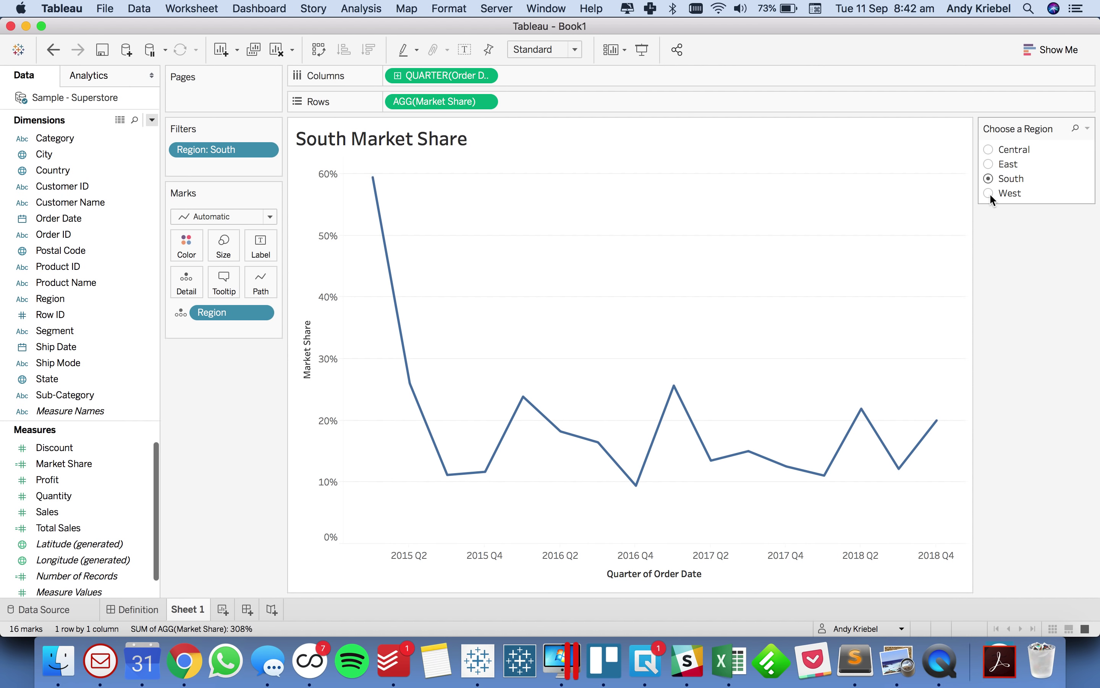
pyautogui.click(990, 193)
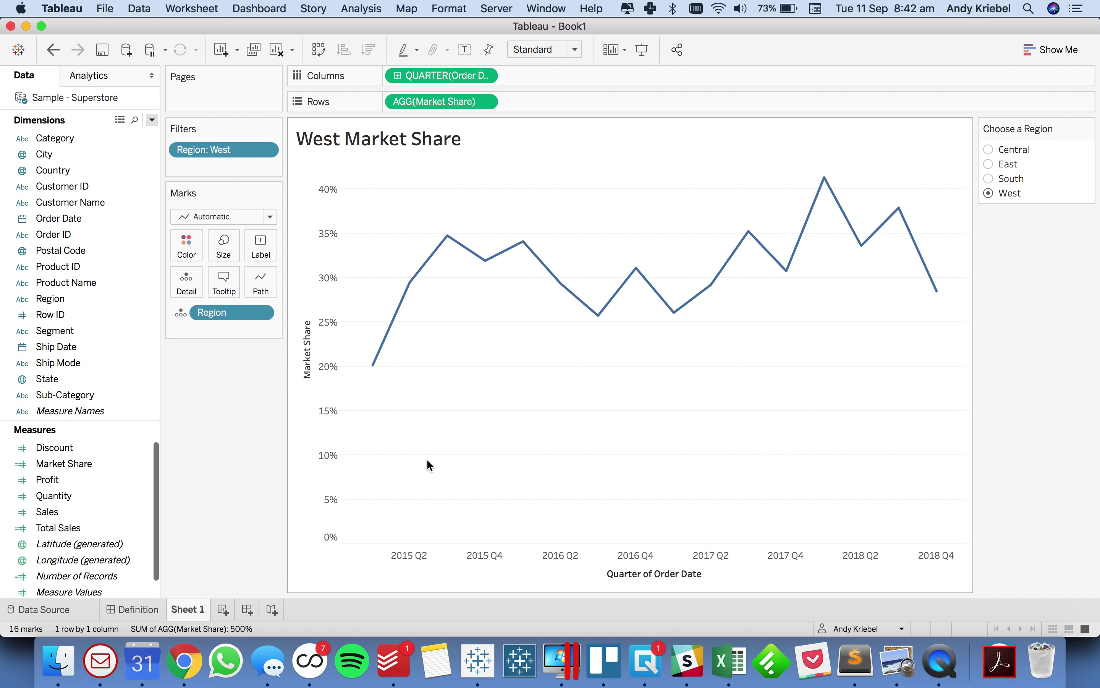
pyautogui.click(262, 258)
# - Turn on mark labels for only the line's minimum and maximum points, based on the quarter
pyautogui.click(303, 448)
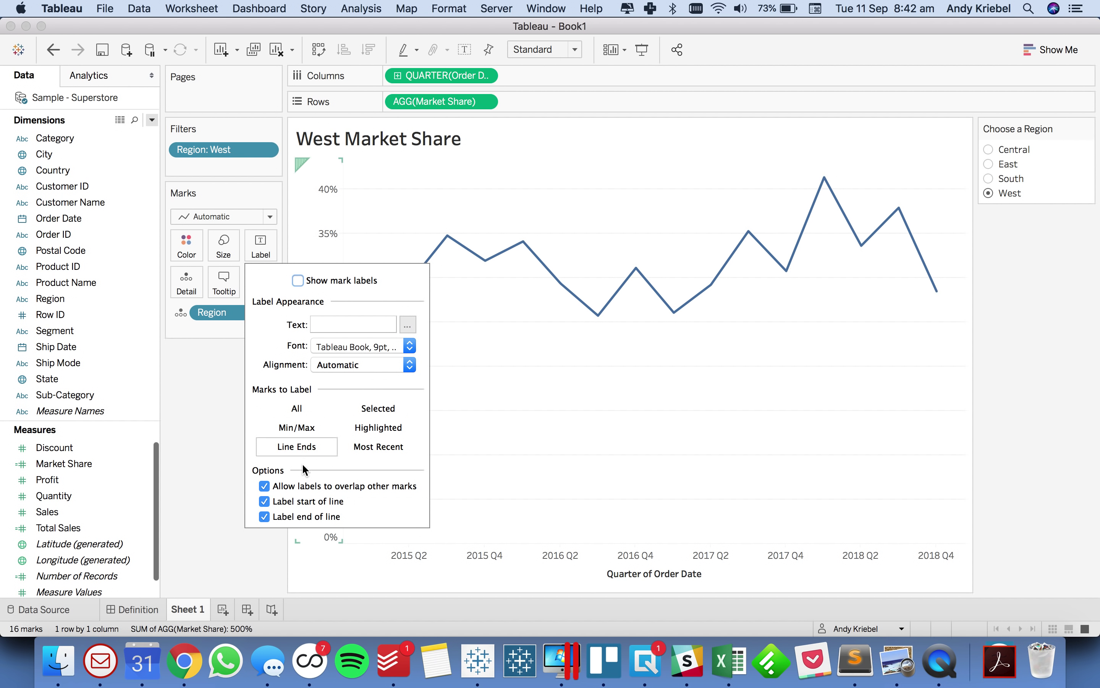
pyautogui.click(290, 428)
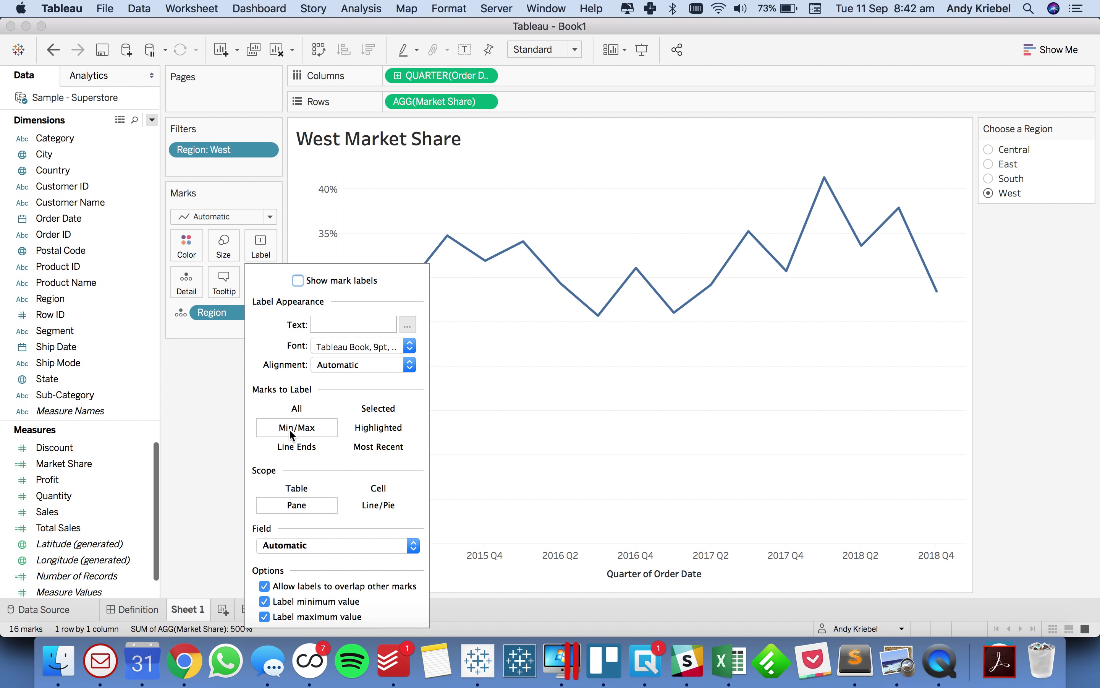
pyautogui.click(321, 279)
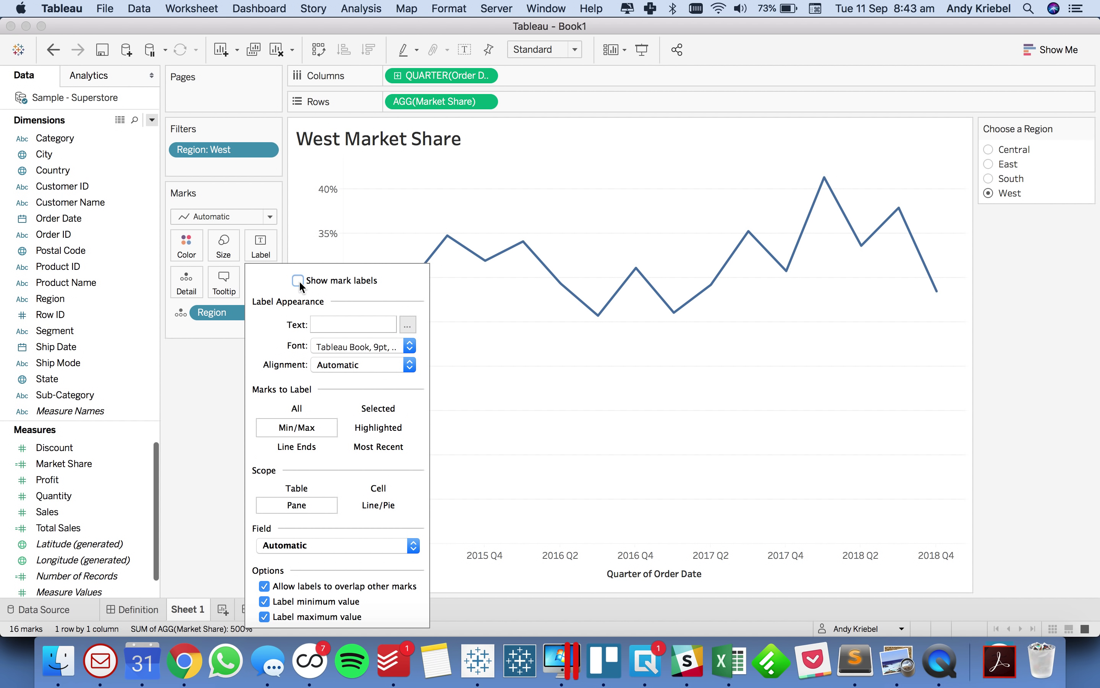
pyautogui.click(304, 546)
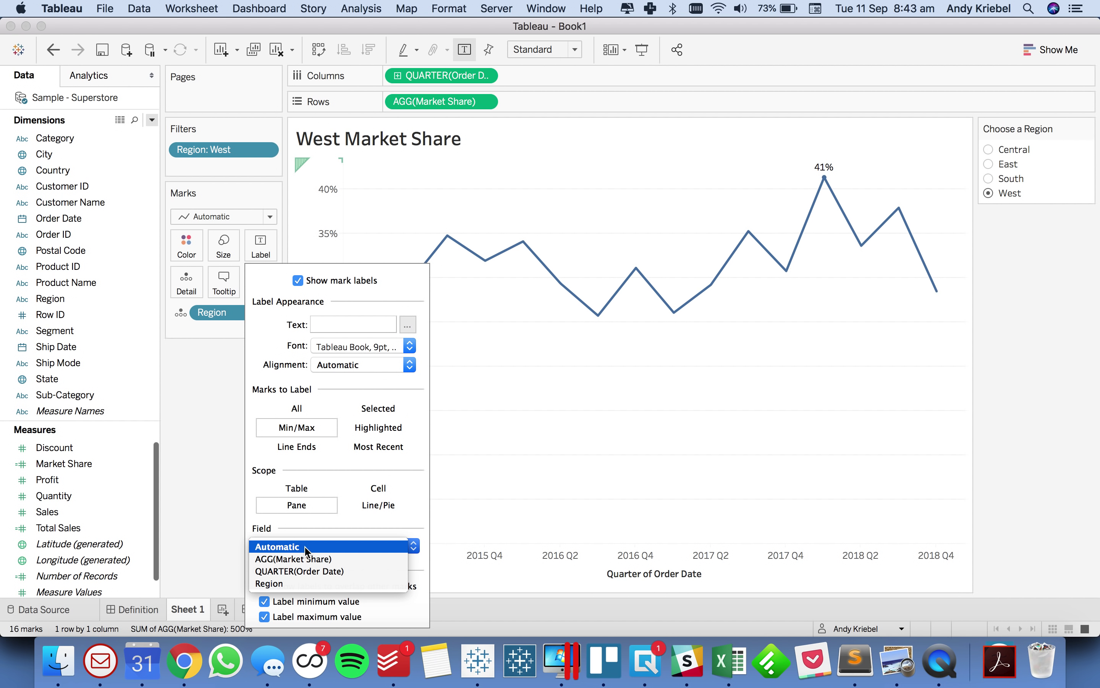
pyautogui.click(306, 571)
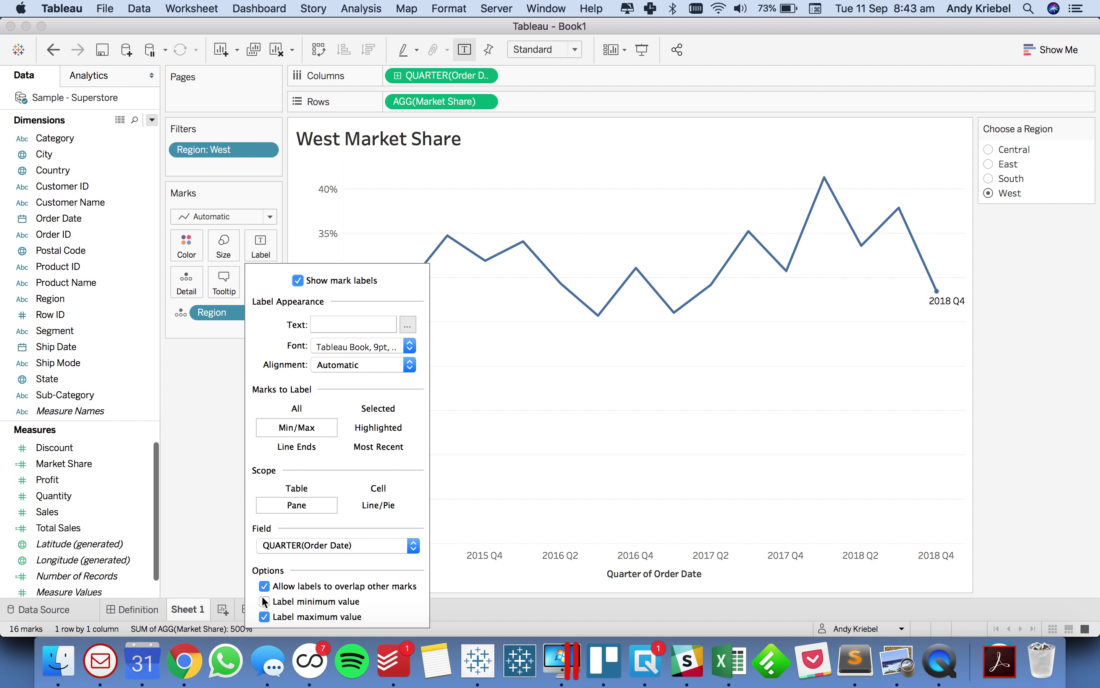
pyautogui.click(226, 427)
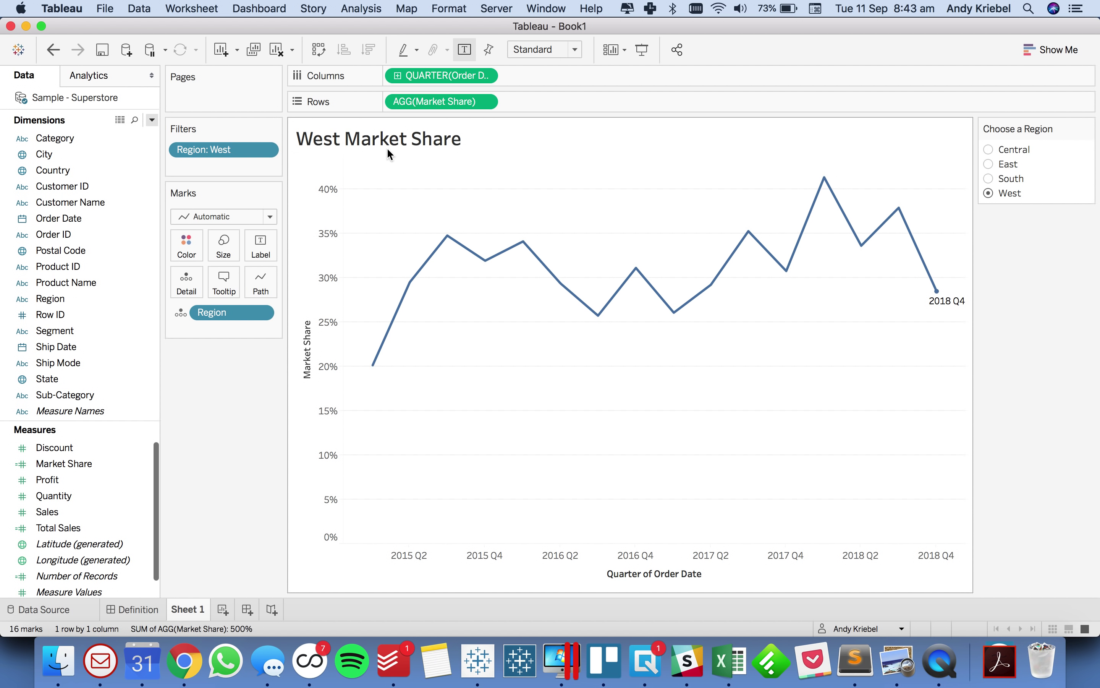
# - Label the line with Market Share, matching the line colour, in 12pt bold
pyautogui.moveTo(91, 463); pyautogui.dragTo(257, 248)
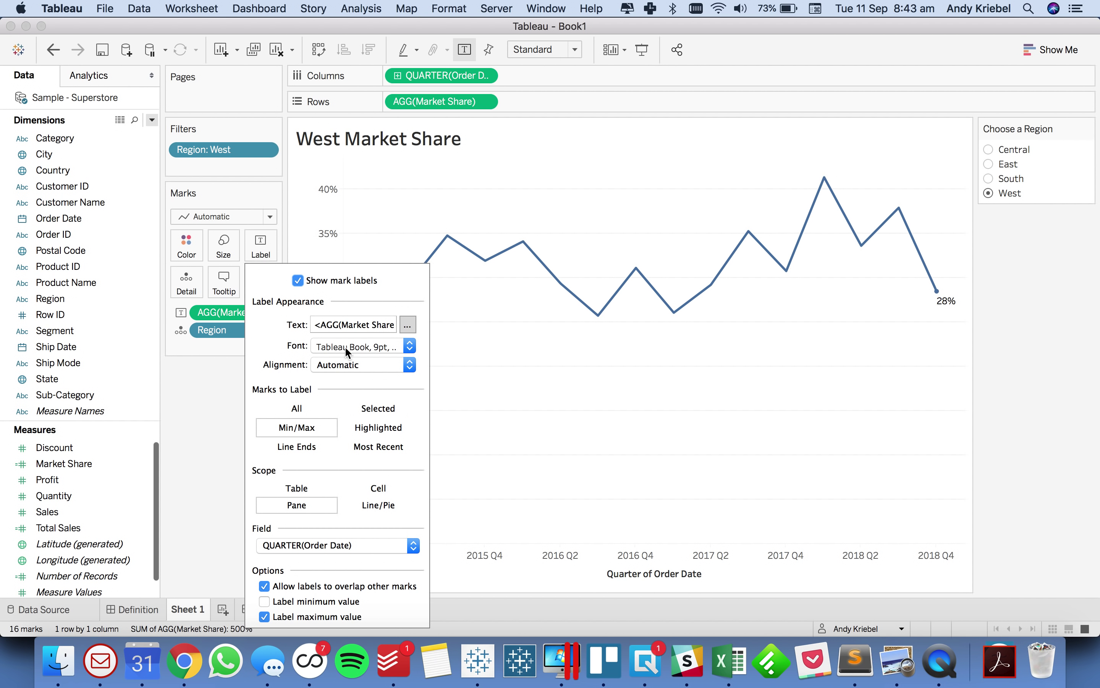
pyautogui.click(344, 346)
pyautogui.click(352, 448)
pyautogui.click(349, 392)
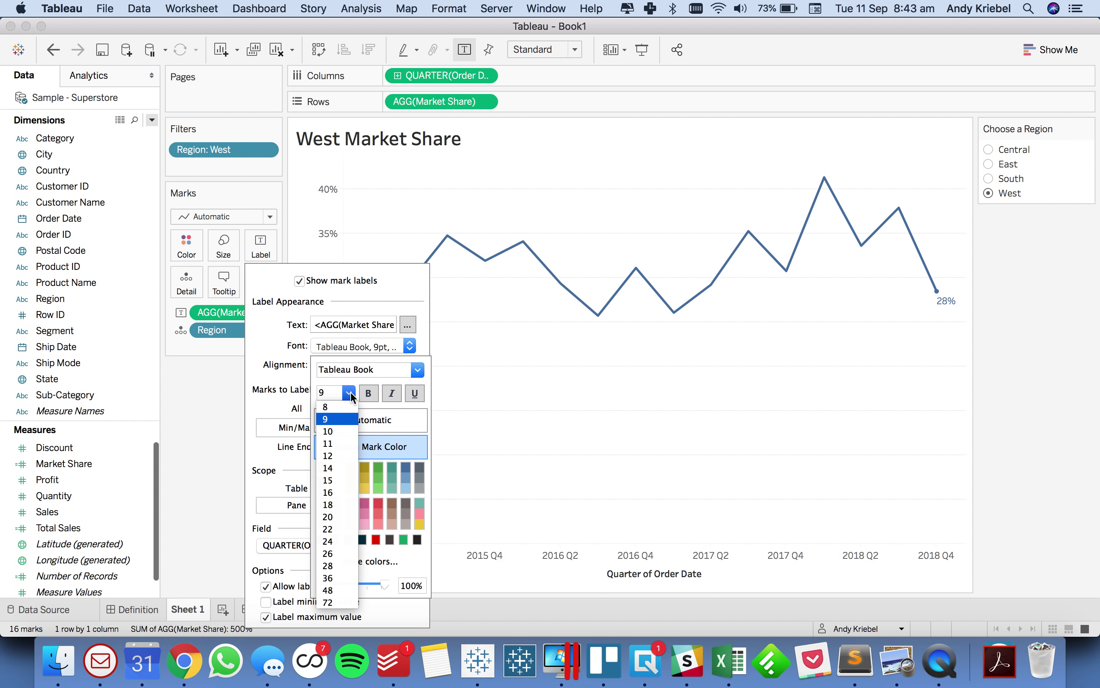
pyautogui.click(343, 456)
pyautogui.click(370, 392)
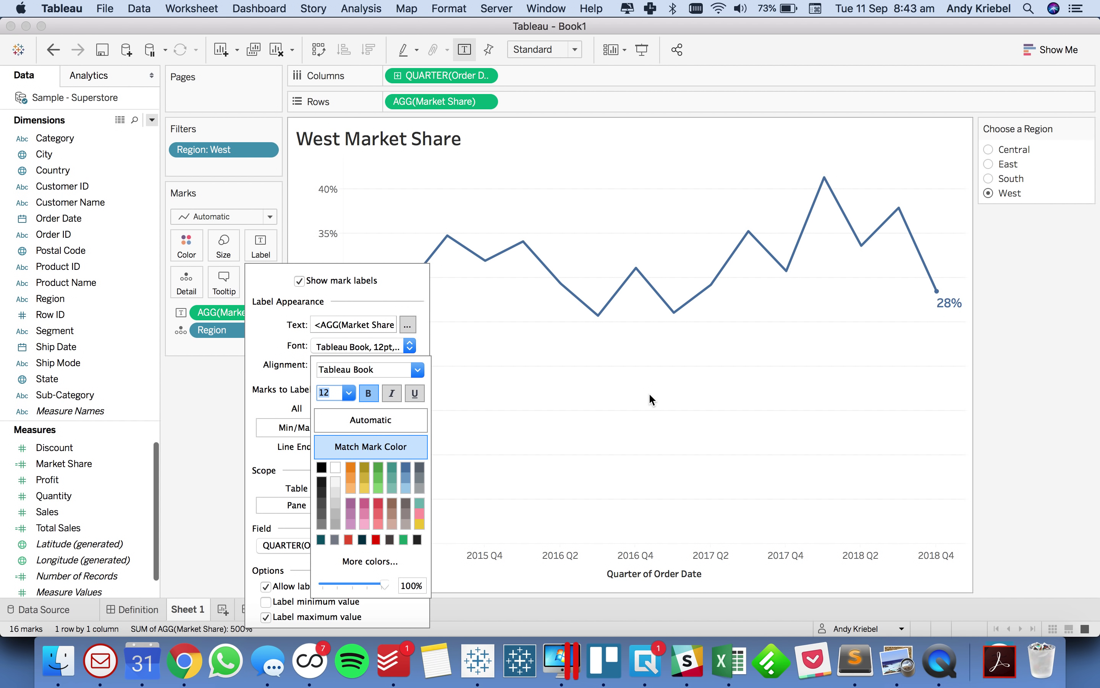
pyautogui.click(651, 396)
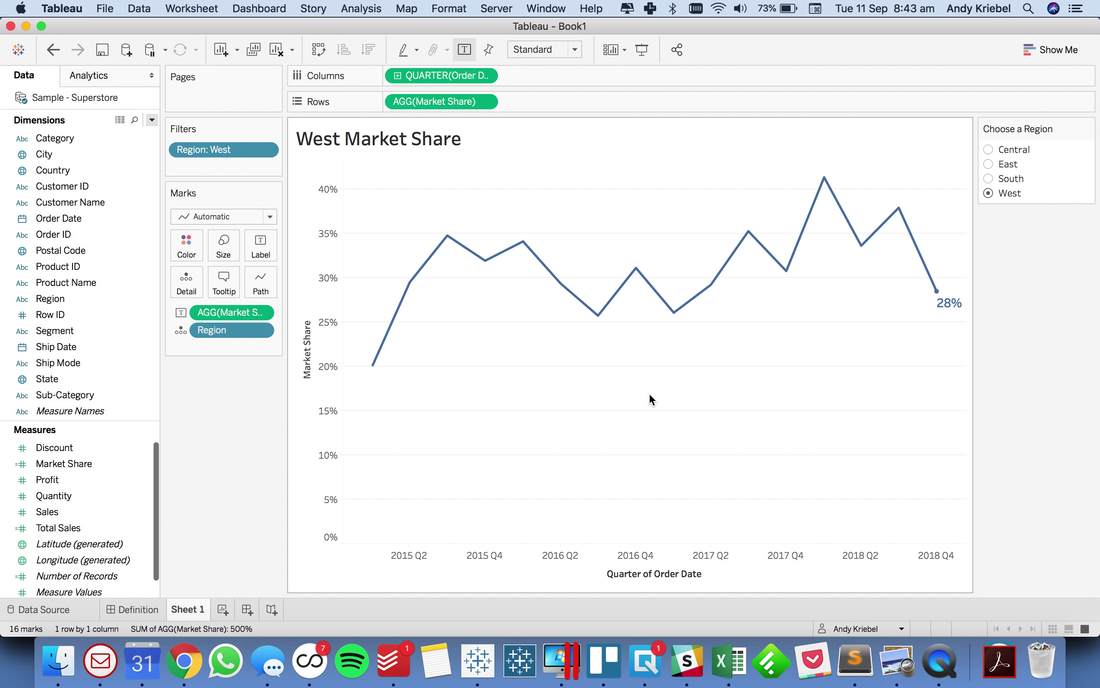
pyautogui.click(399, 78)
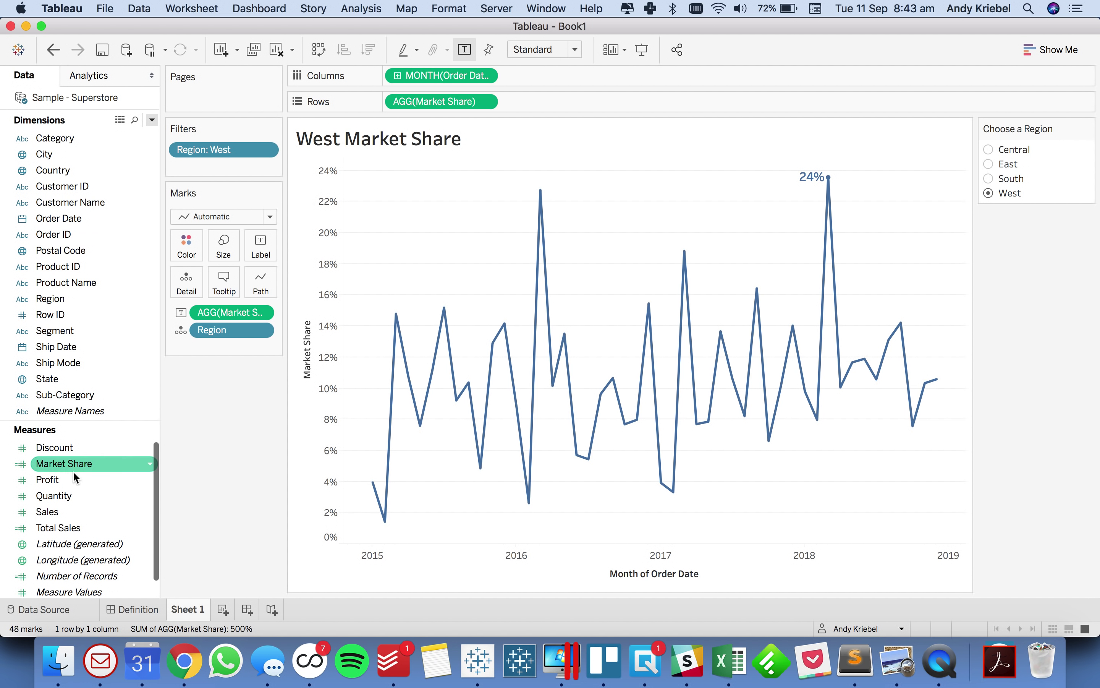
pyautogui.rightClick(74, 528)
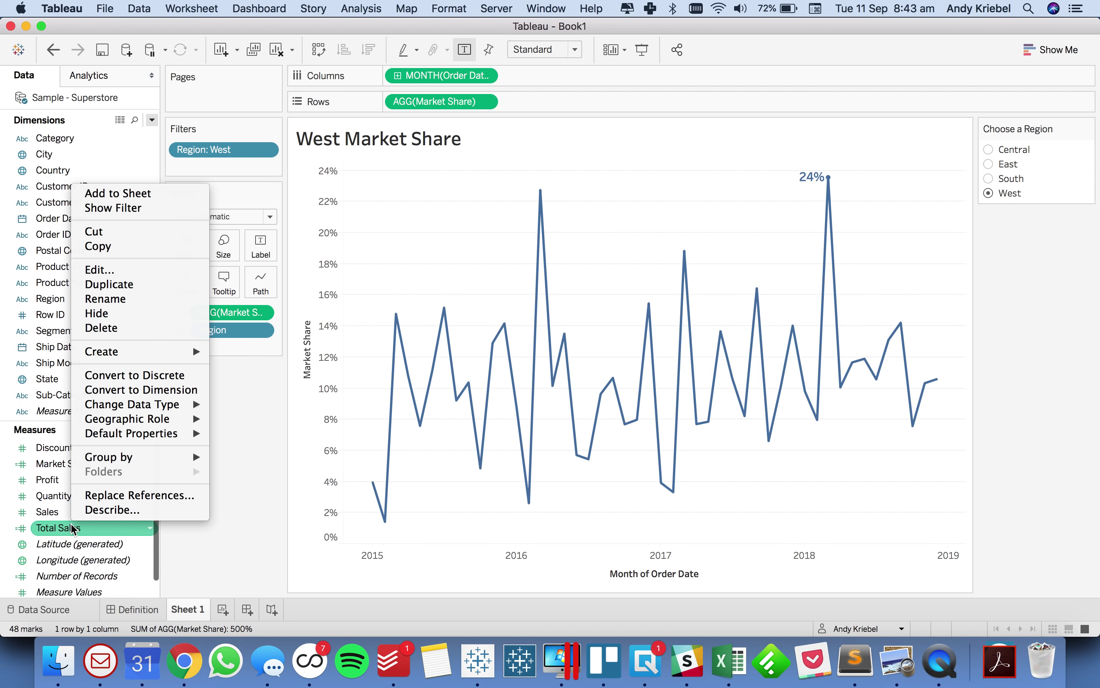
pyautogui.click(99, 269)
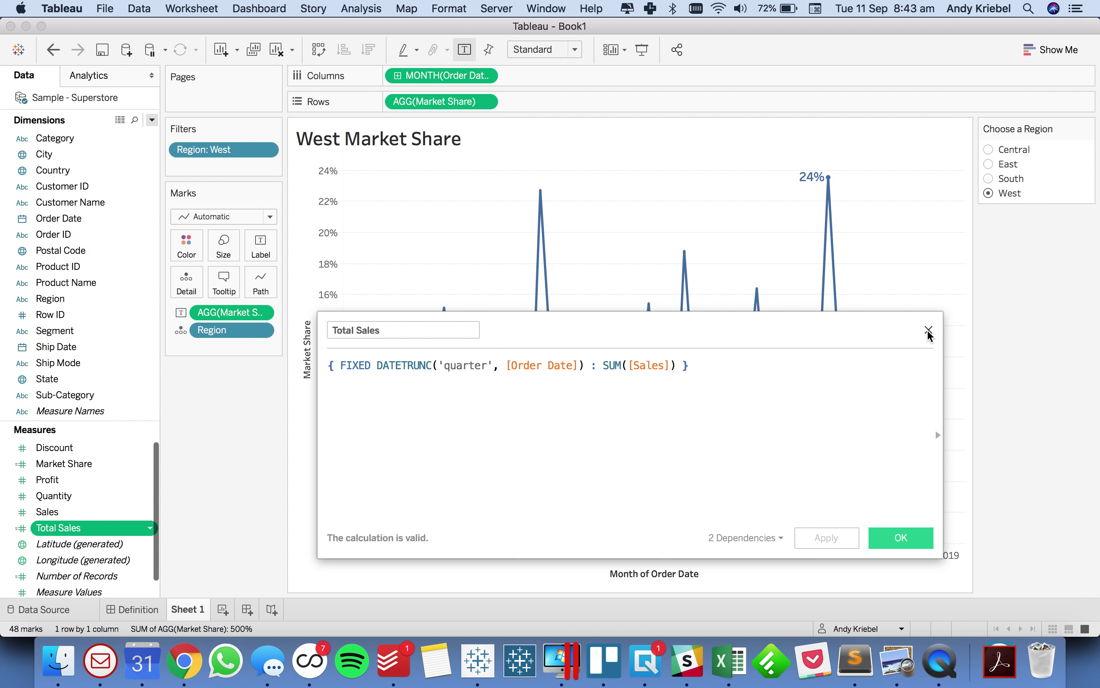
pyautogui.click(928, 330)
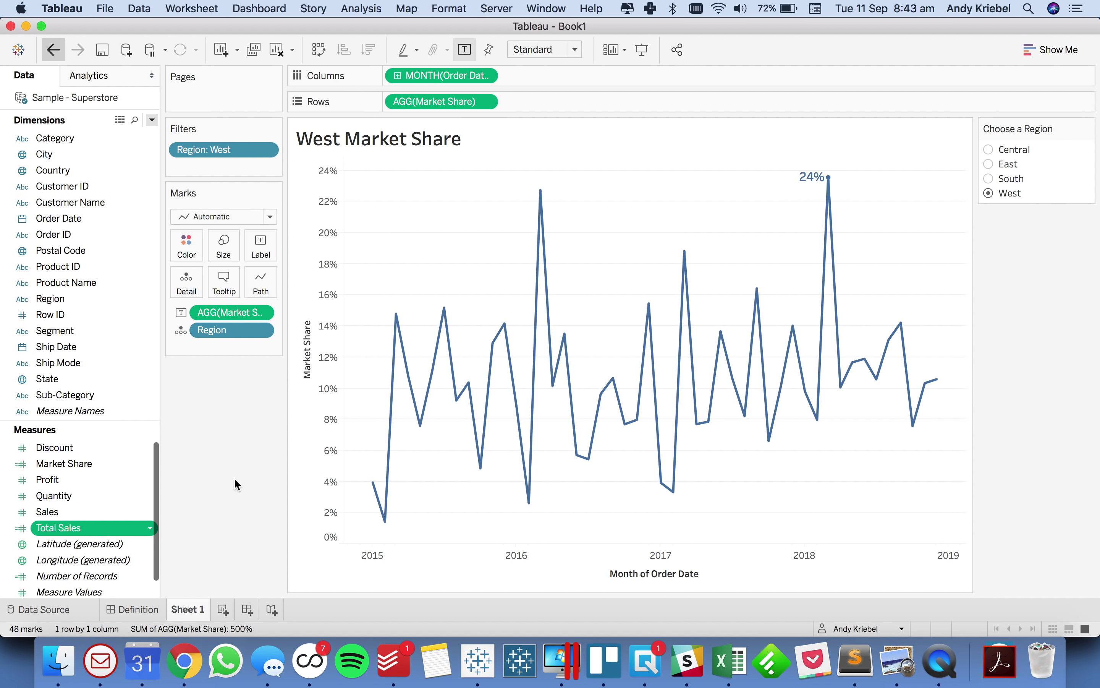
pyautogui.press('super+z')
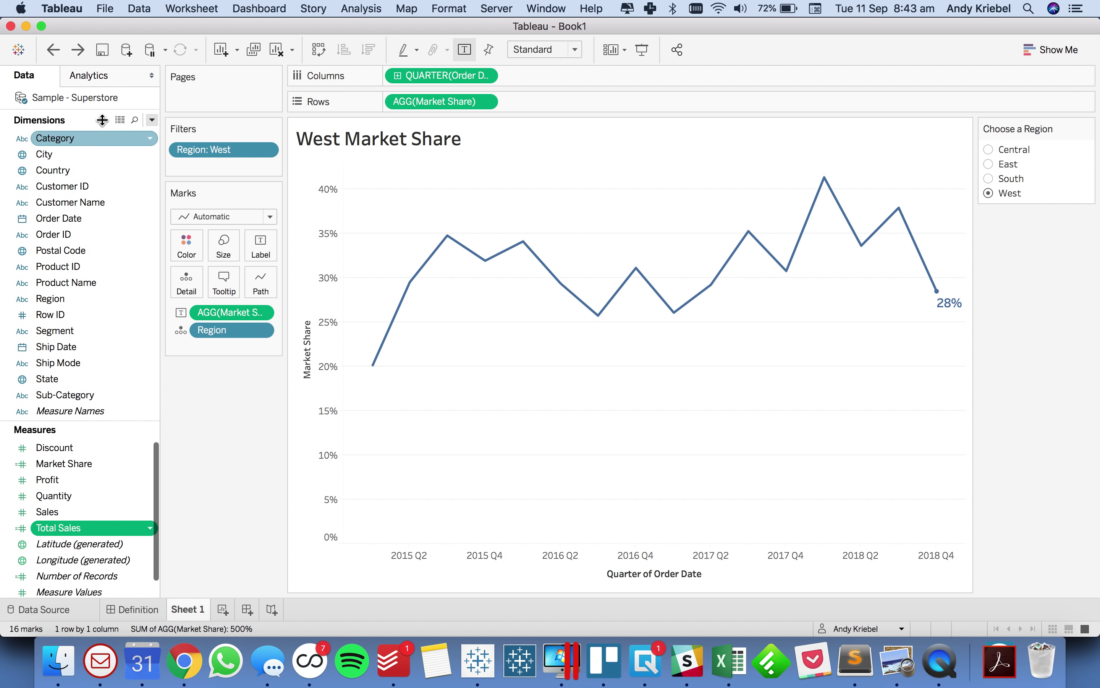
# - Start a new parameter named Choose a Time Period
pyautogui.click(151, 120)
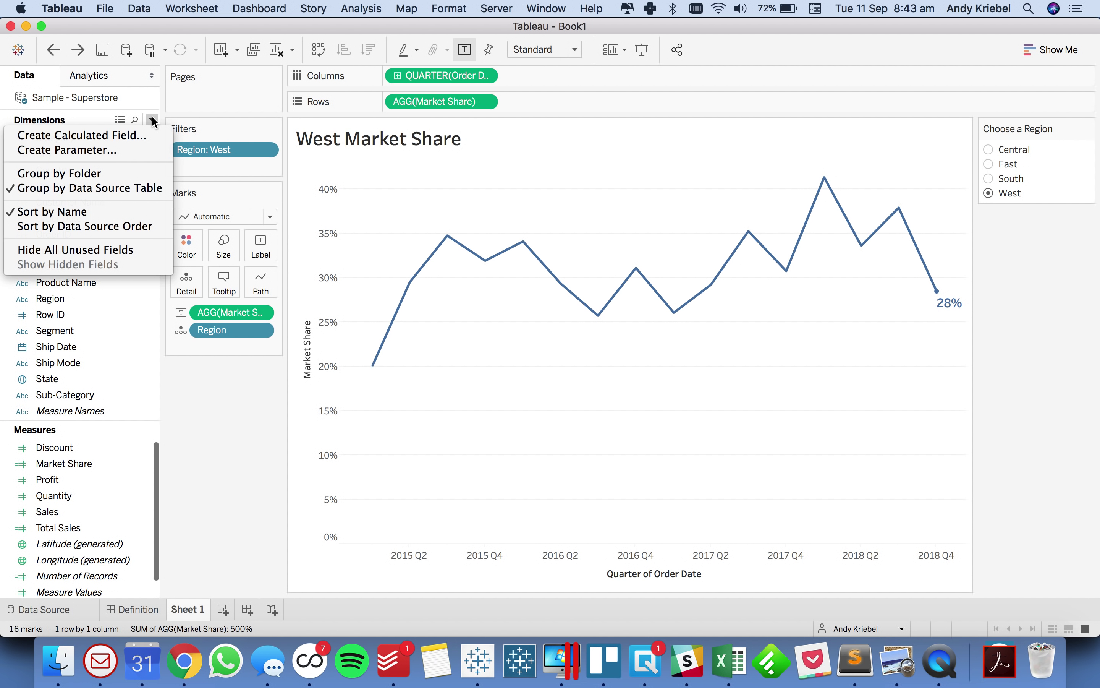
pyautogui.click(143, 136)
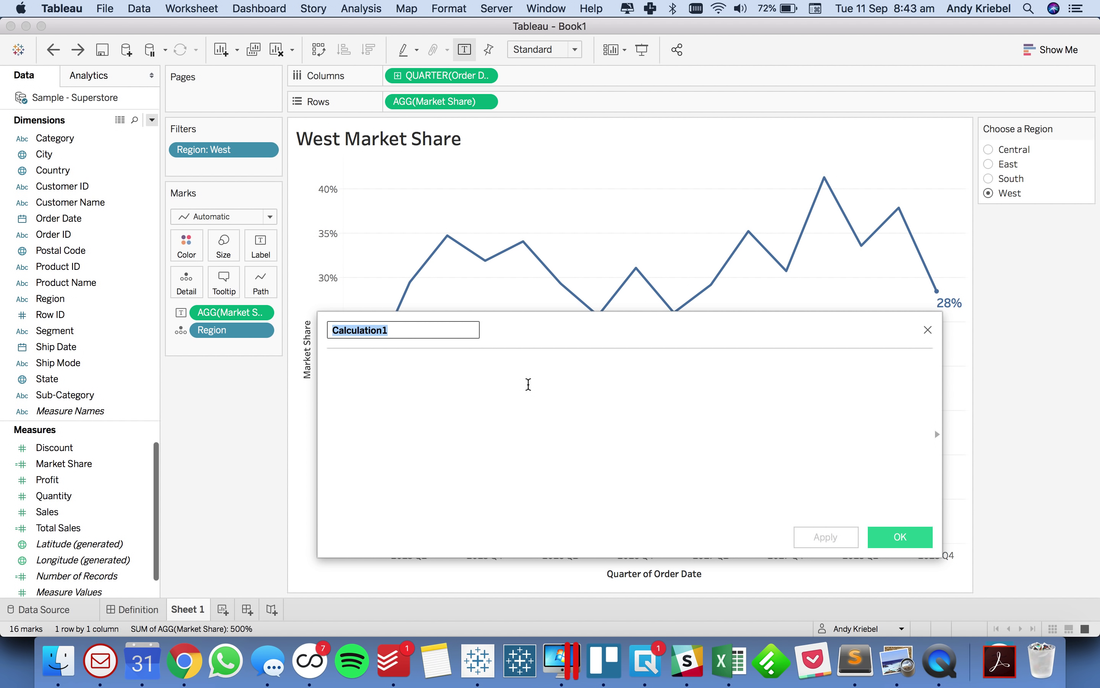
pyautogui.click(928, 330)
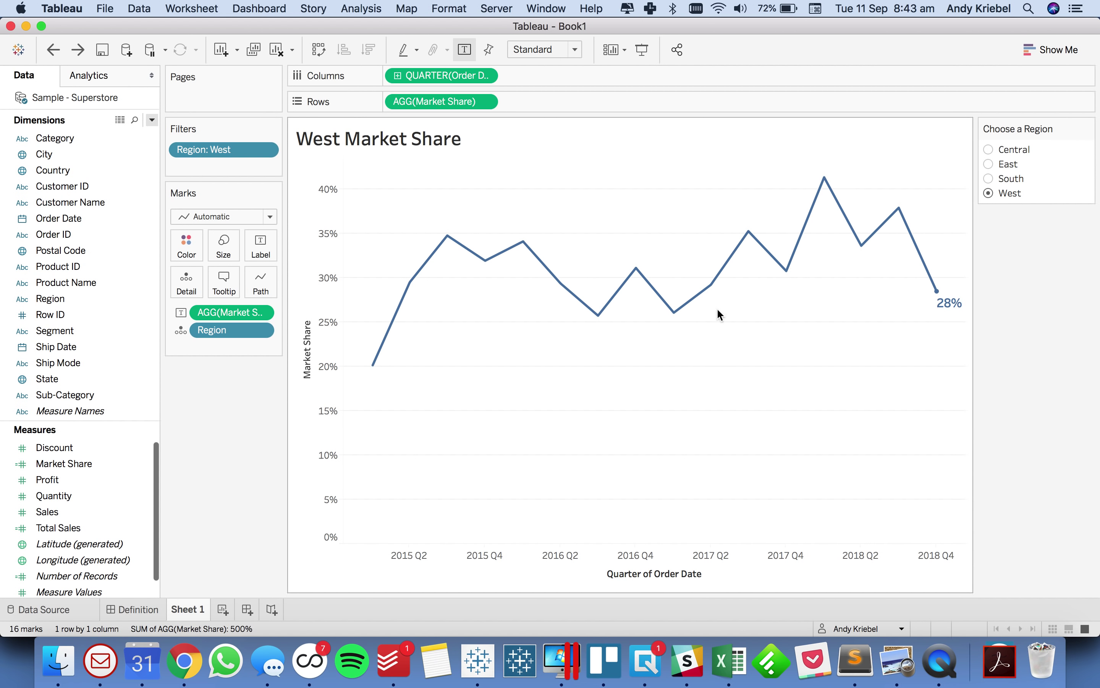
pyautogui.click(152, 120)
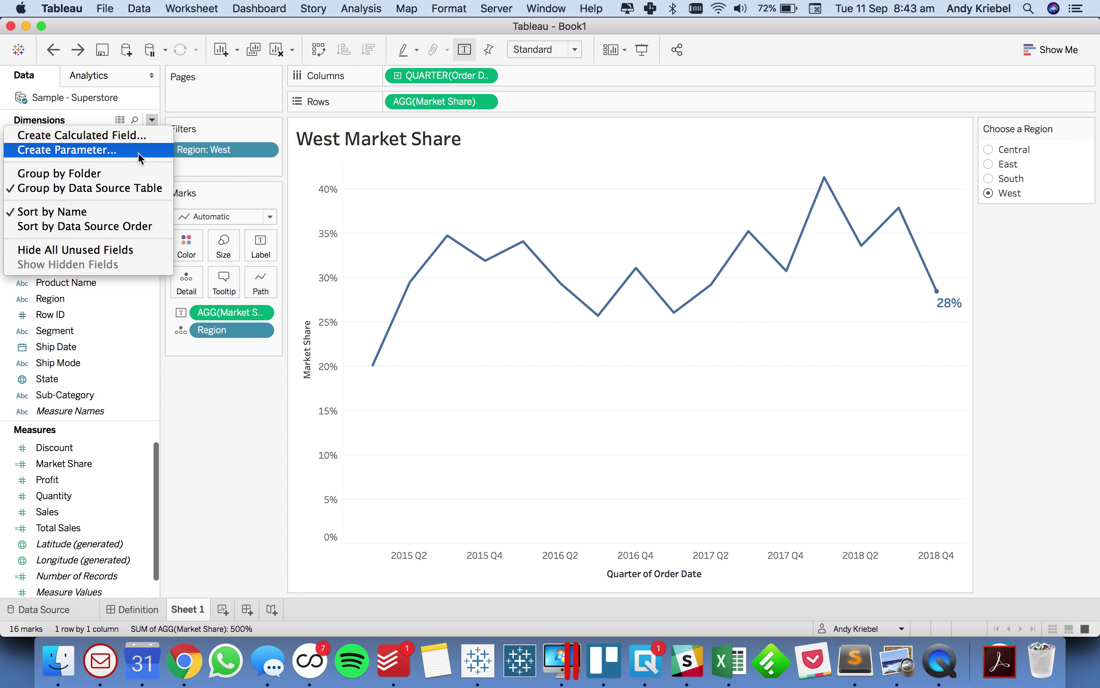
pyautogui.click(137, 153)
pyautogui.write('Cho')
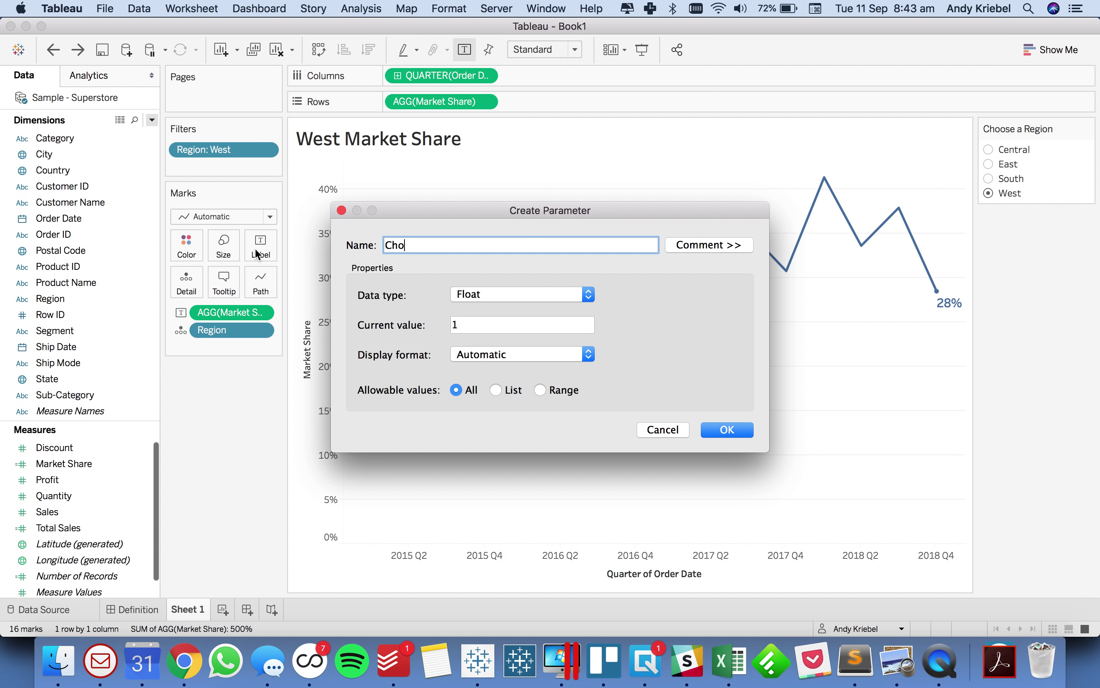
pyautogui.write('ose a')
pyautogui.write(' Period of')
pyautogui.press('BackSpace')
pyautogui.press('BackSpace')
pyautogui.press('BackSpace')
pyautogui.press('BackSpace')
pyautogui.press('BackSpace')
pyautogui.press('BackSpace')
pyautogui.press('BackSpace')
pyautogui.press('BackSpace')
pyautogui.press('BackSpace')
pyautogui.write('Tim Per')
pyautogui.press('BackSpace')
pyautogui.press('BackSpace')
pyautogui.press('BackSpace')
pyautogui.write('Perios')
# - Make it a String list of Quarter, Month and Week, and create the parameter
pyautogui.click(504, 299)
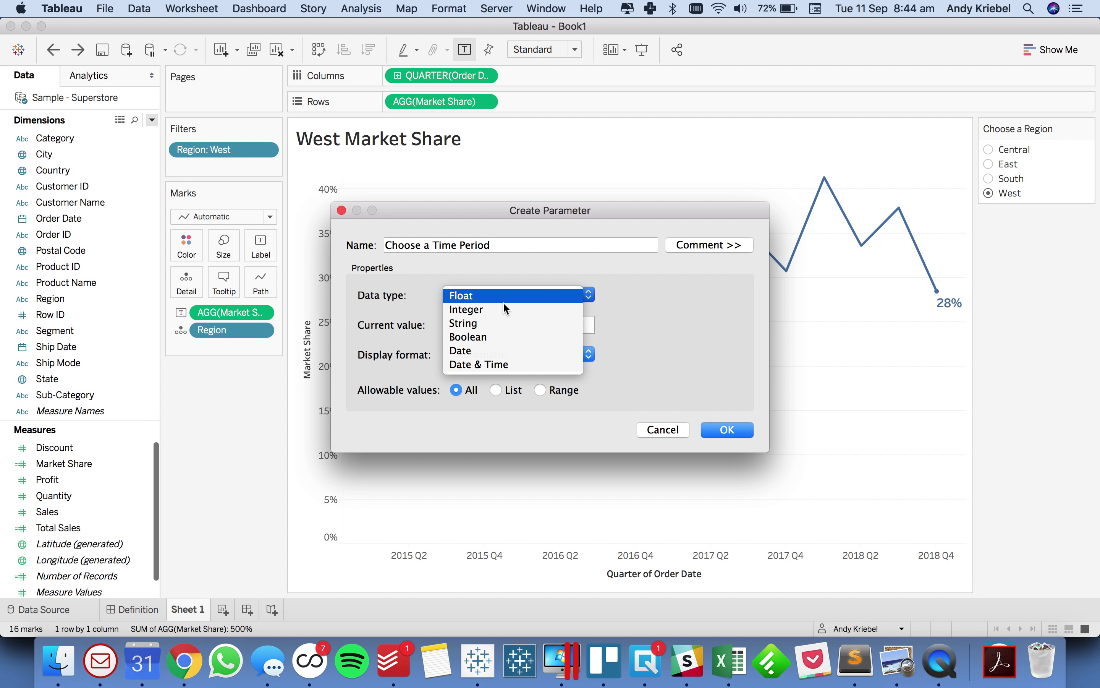
pyautogui.click(503, 321)
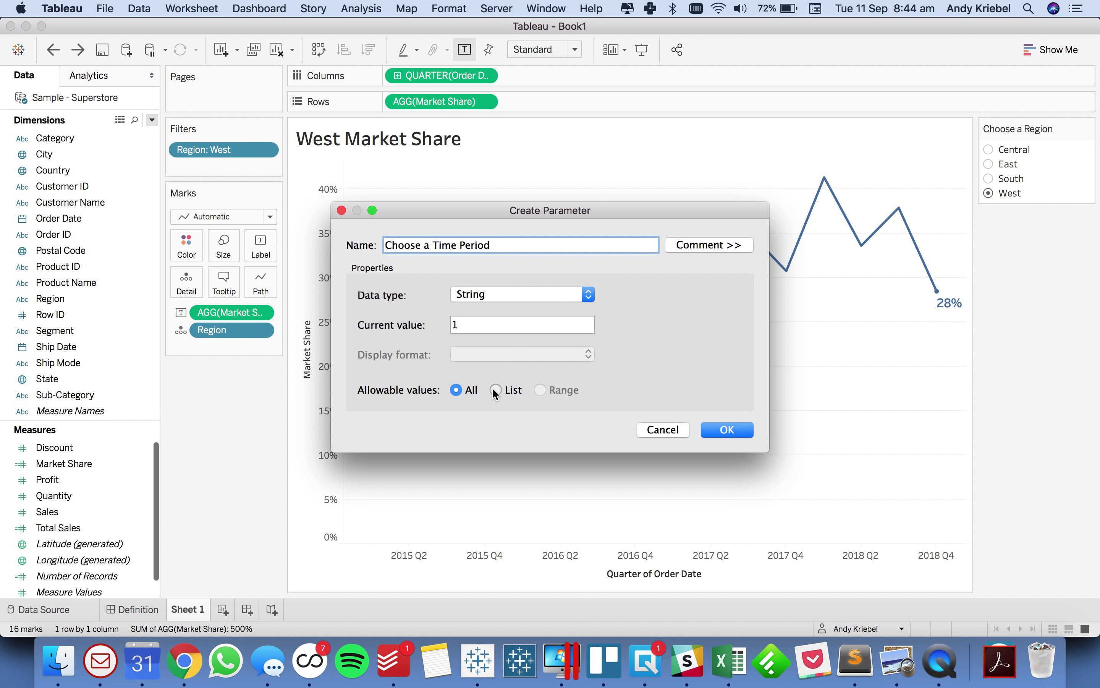
pyautogui.click(494, 389)
pyautogui.click(433, 462)
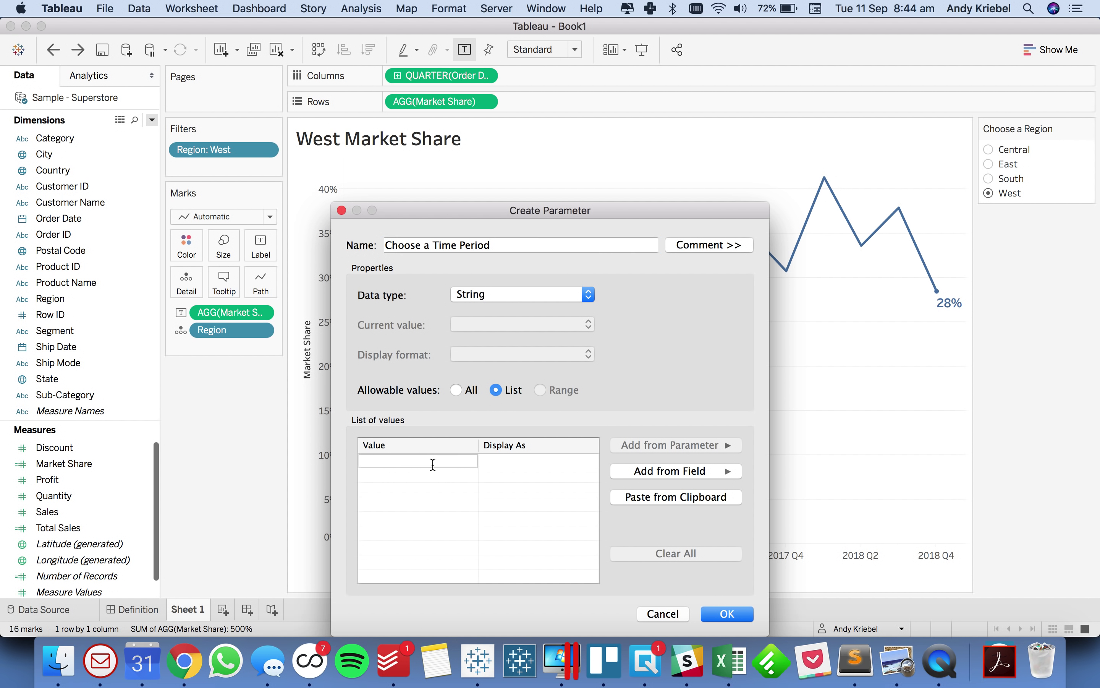
pyautogui.write('Quarter')
pyautogui.press('Return')
pyautogui.write('Month')
pyautogui.press('Return')
pyautogui.write('Week')
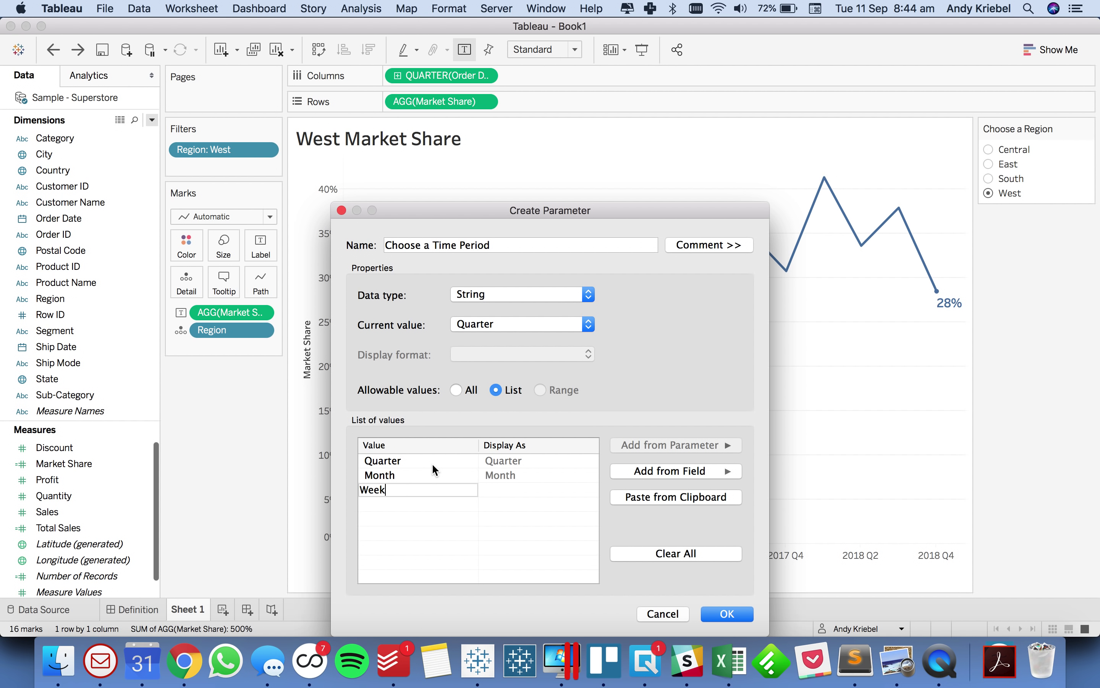
pyautogui.press('Return')
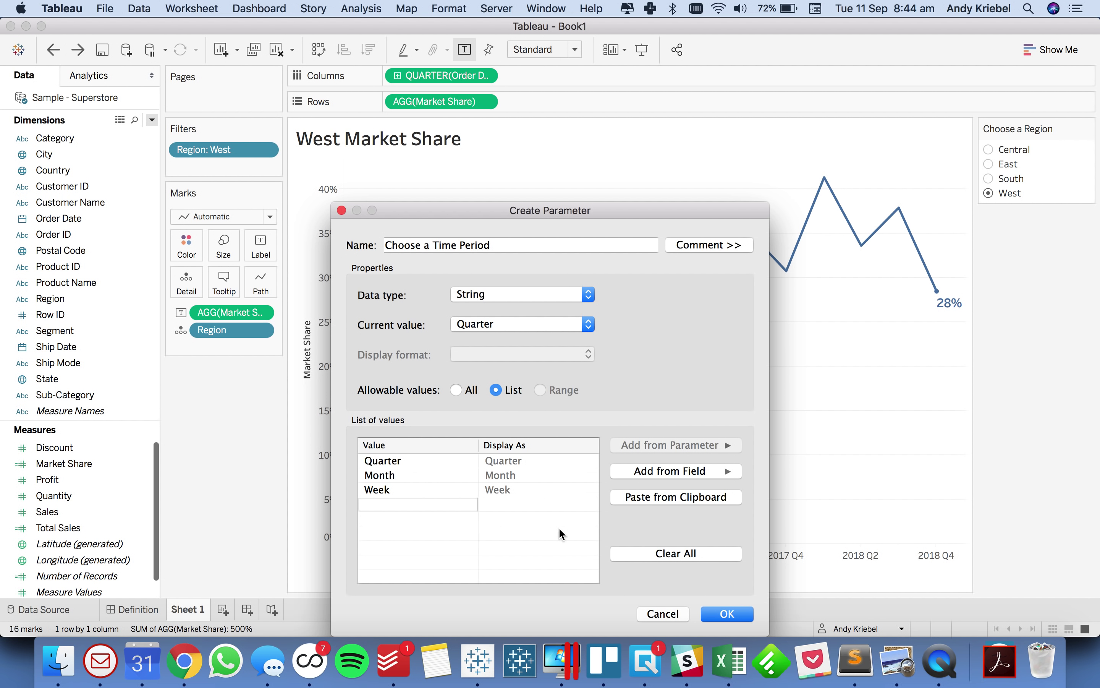
pyautogui.click(726, 615)
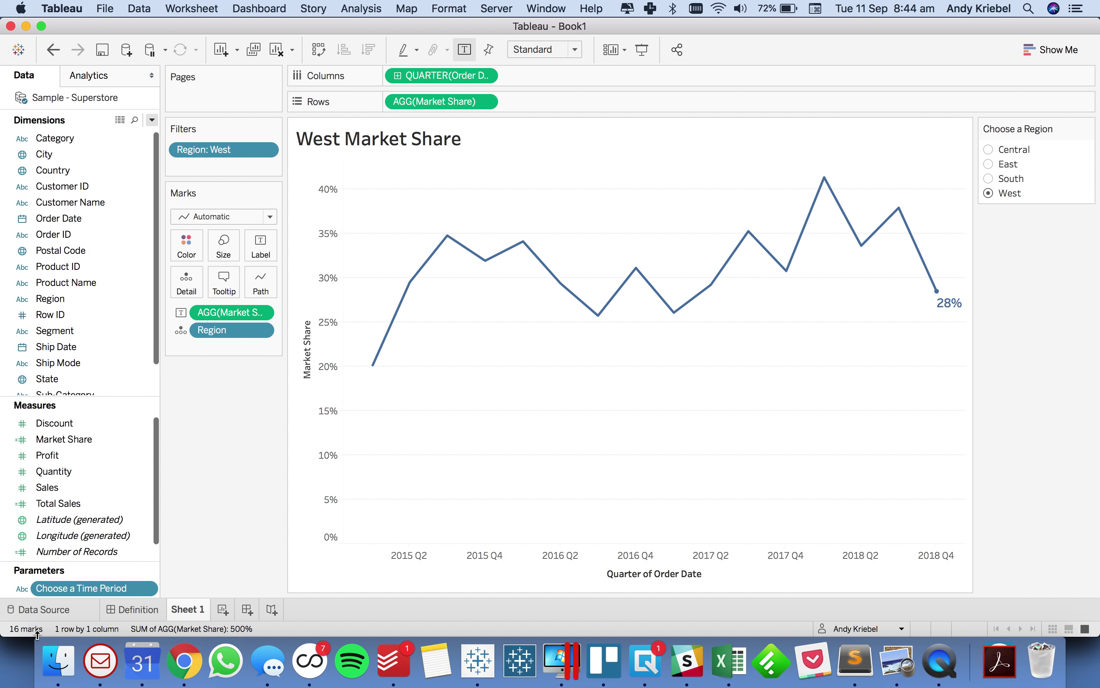
# - Change the Choose a Time Period values to lowercase quarter, month and week
pyautogui.rightClick(62, 589)
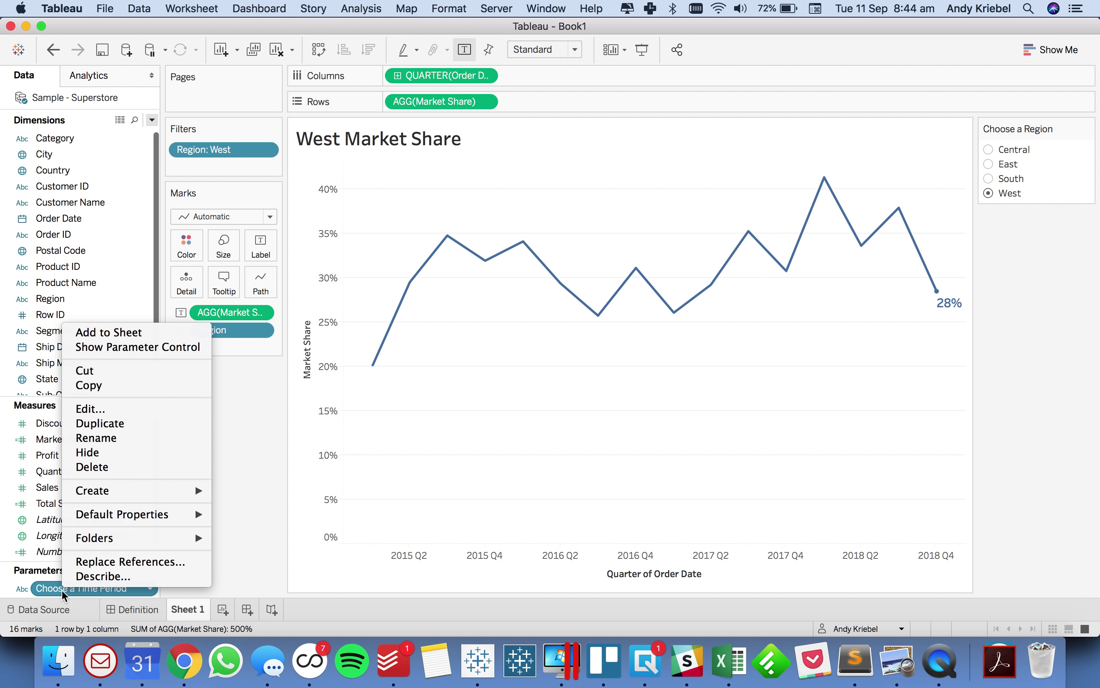
pyautogui.click(101, 410)
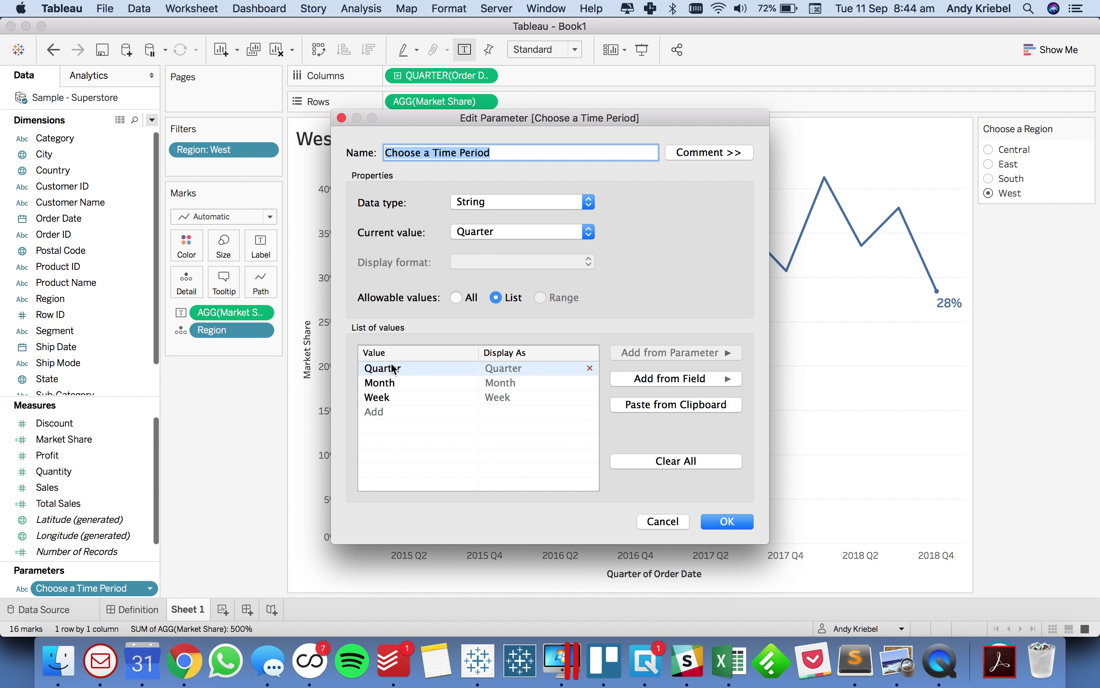
pyautogui.doubleClick(496, 368)
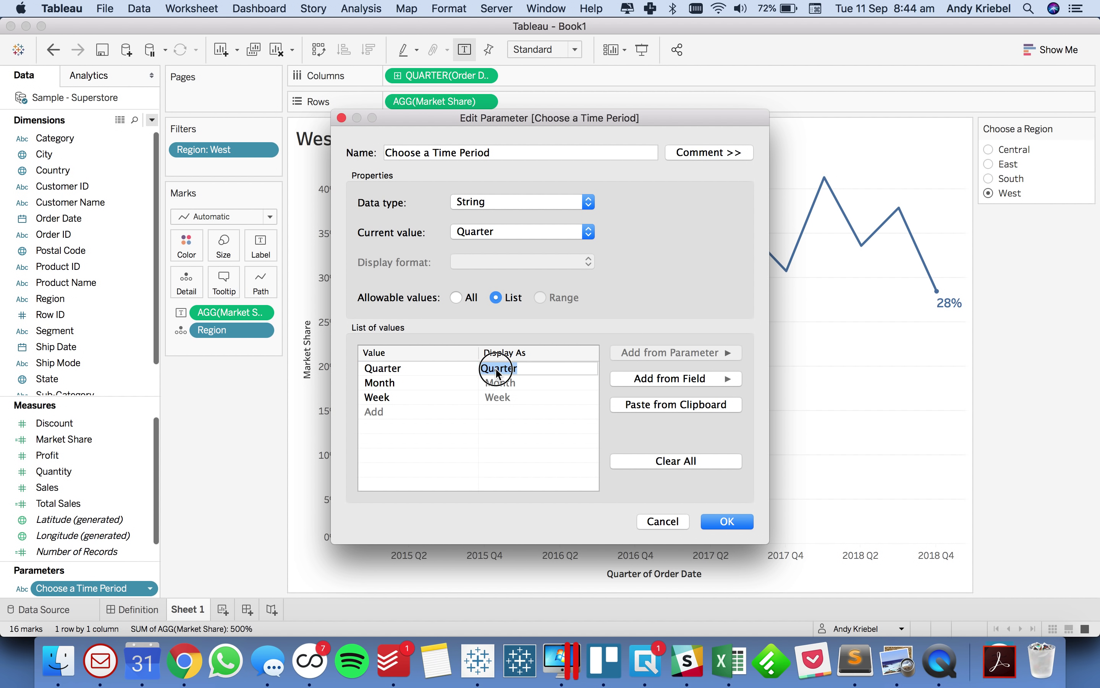
pyautogui.click(435, 372)
pyautogui.click(430, 370)
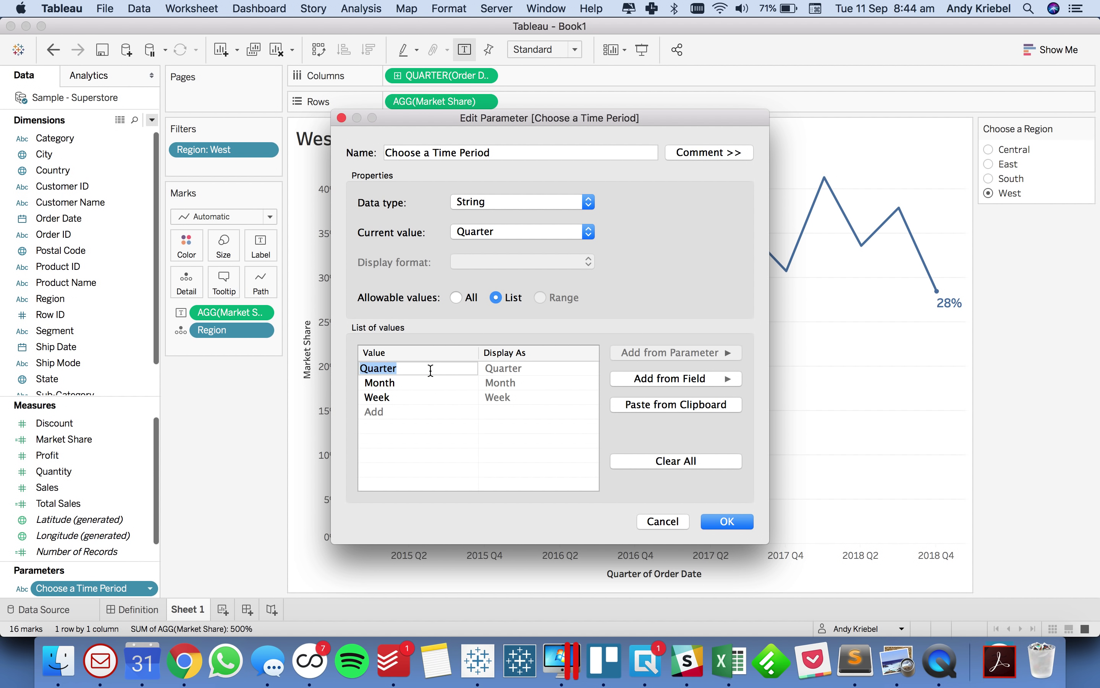
pyautogui.write('quarter')
pyautogui.press('Return')
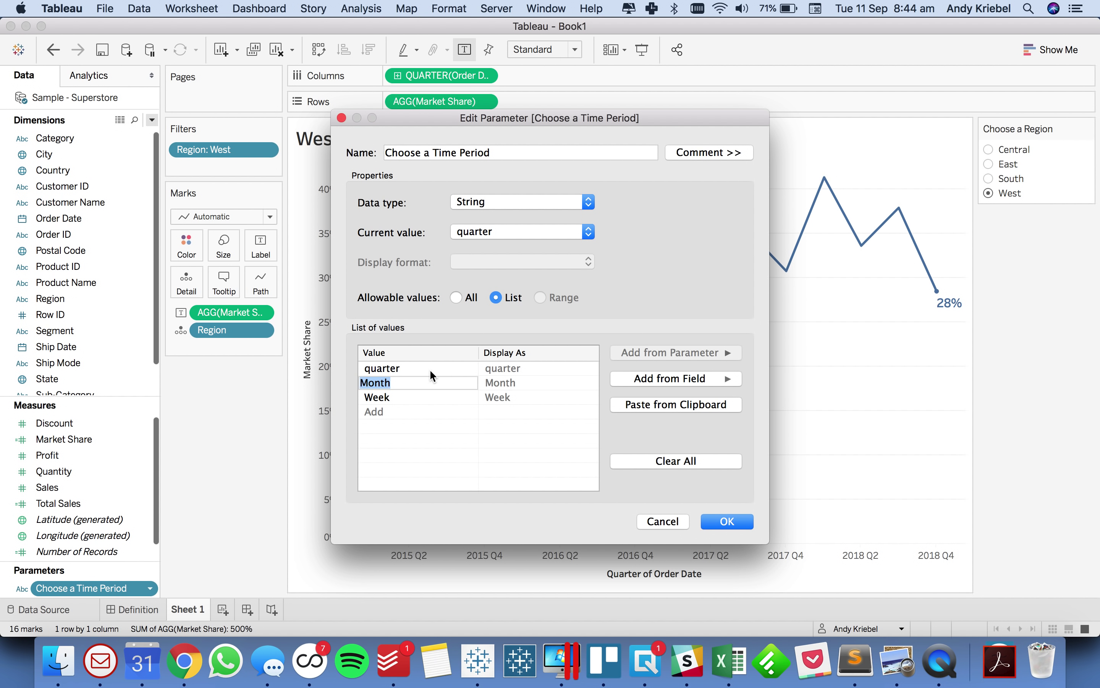
pyautogui.write('month')
pyautogui.press('Return')
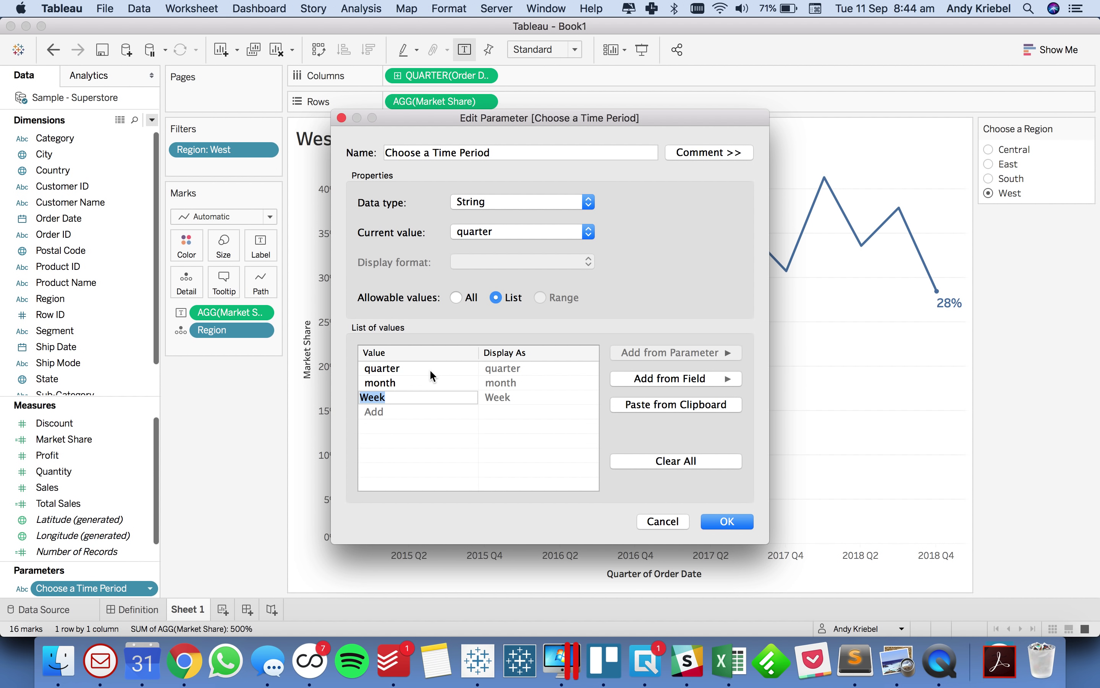
pyautogui.write('week')
pyautogui.click(473, 441)
# - Set the display names to Quarter, Month and Week, and save the parameter
pyautogui.doubleClick(487, 369)
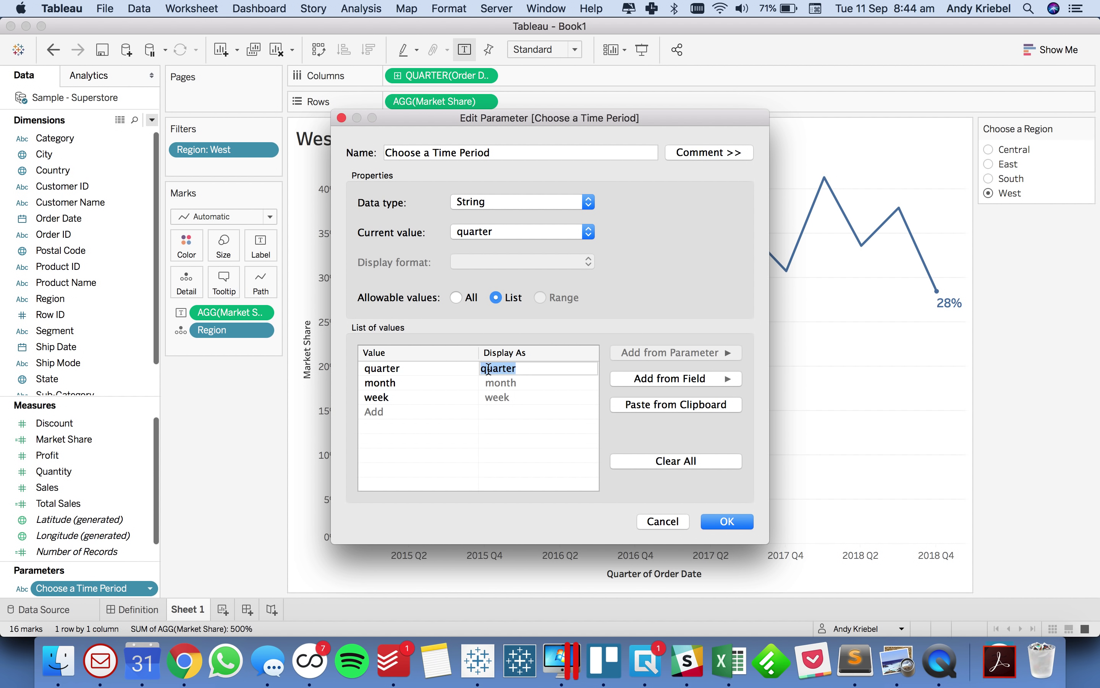
pyautogui.write('Quarter')
pyautogui.press('Return')
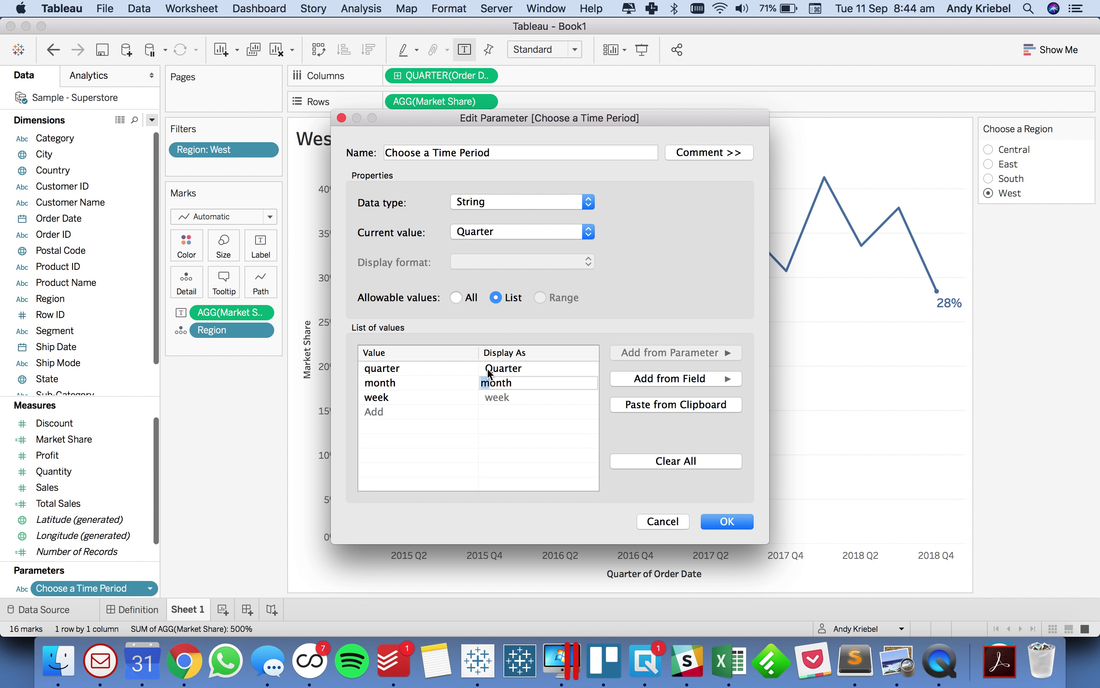
pyautogui.write('M')
pyautogui.press('Return')
pyautogui.hotkey('shift', 'Right')
pyautogui.write('W')
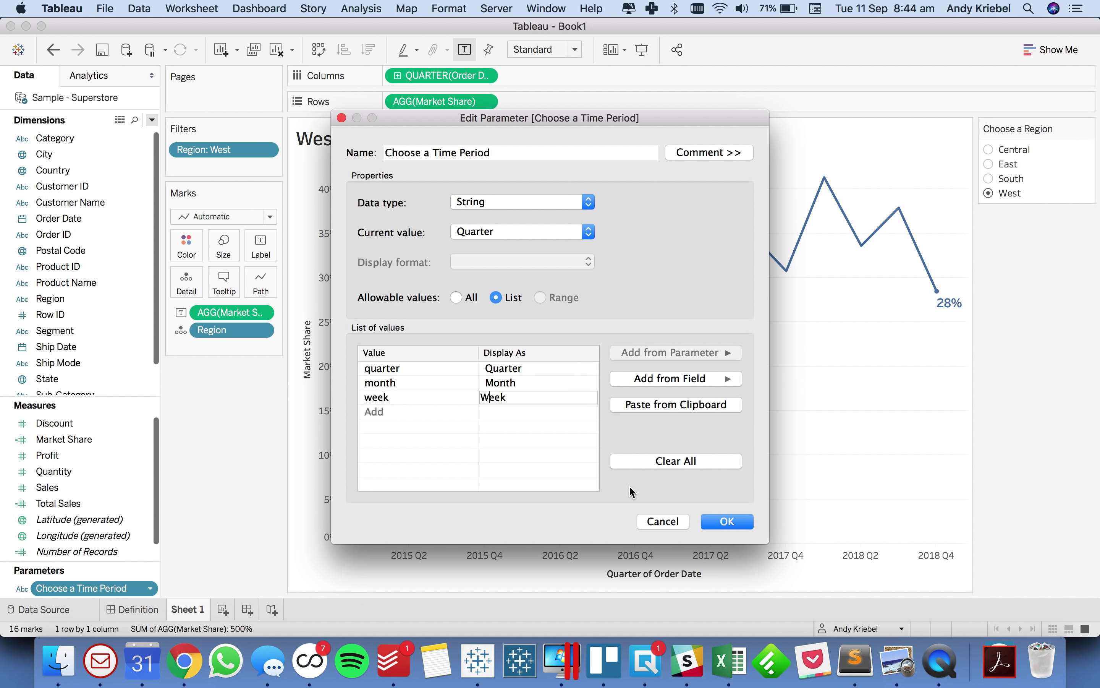
pyautogui.hotkey('shift', 'Tab')
pyautogui.click(710, 520)
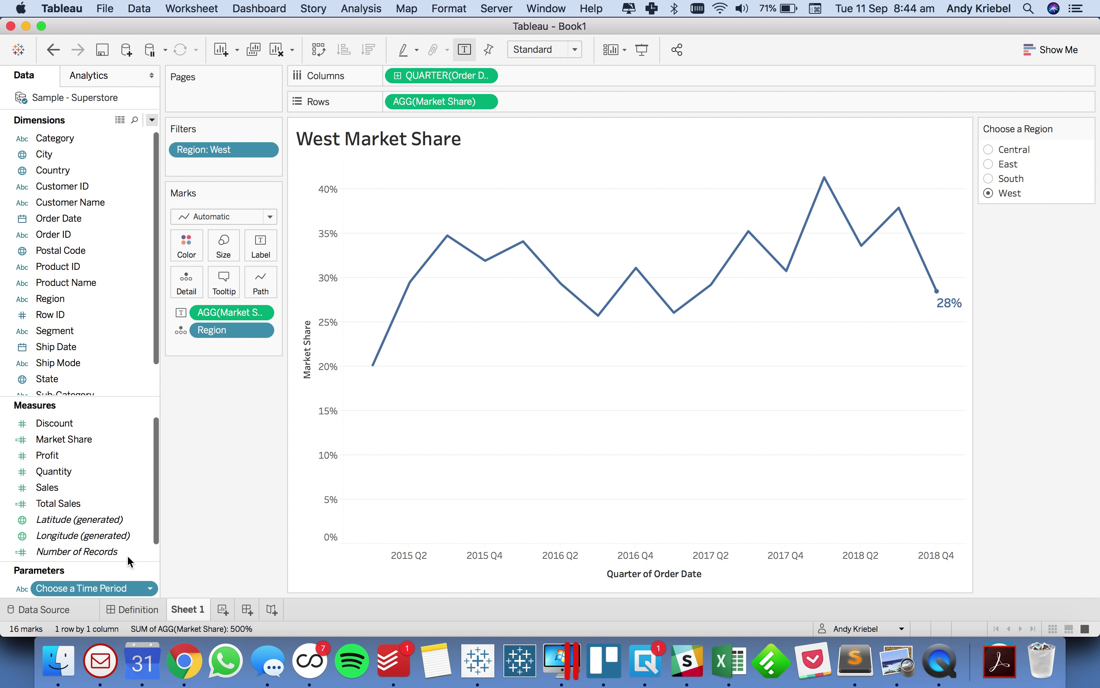
# - Show the Choose a Time Period control as a single-value list, test Month, then return to Quarter
pyautogui.rightClick(105, 588)
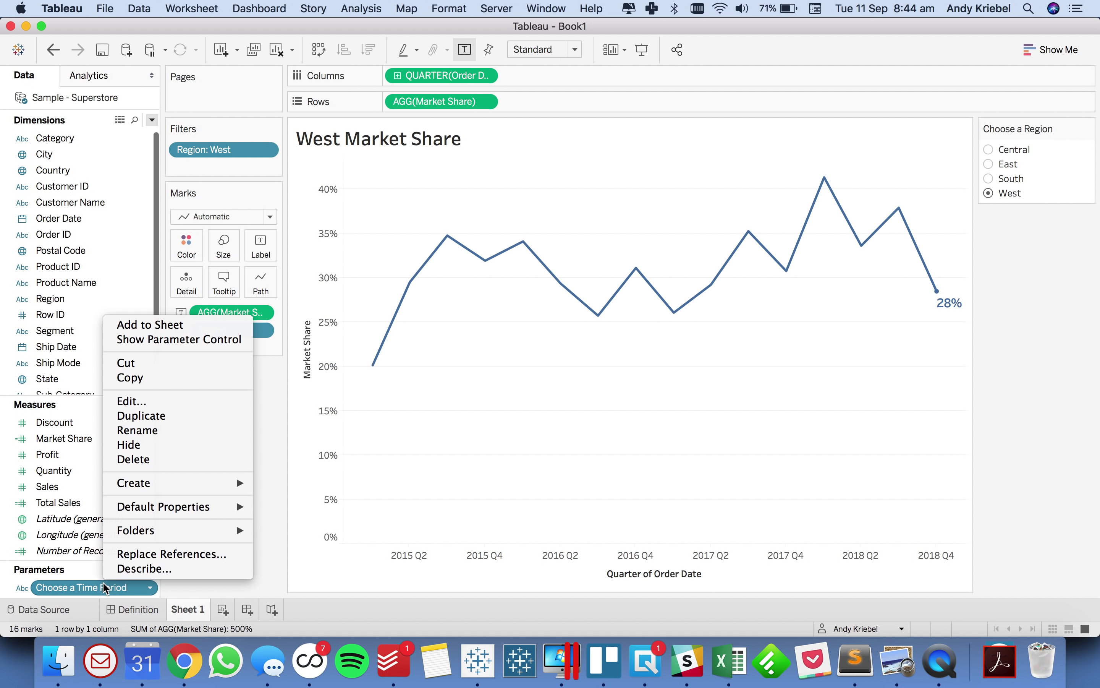
pyautogui.click(153, 340)
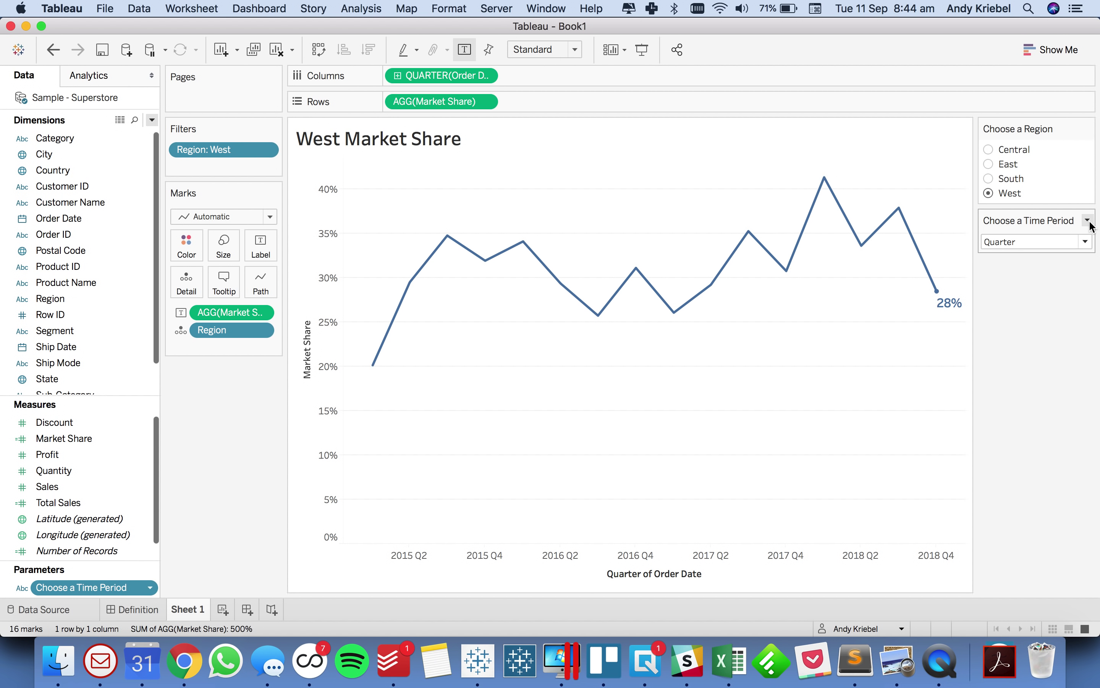
pyautogui.click(1088, 220)
pyautogui.click(1008, 303)
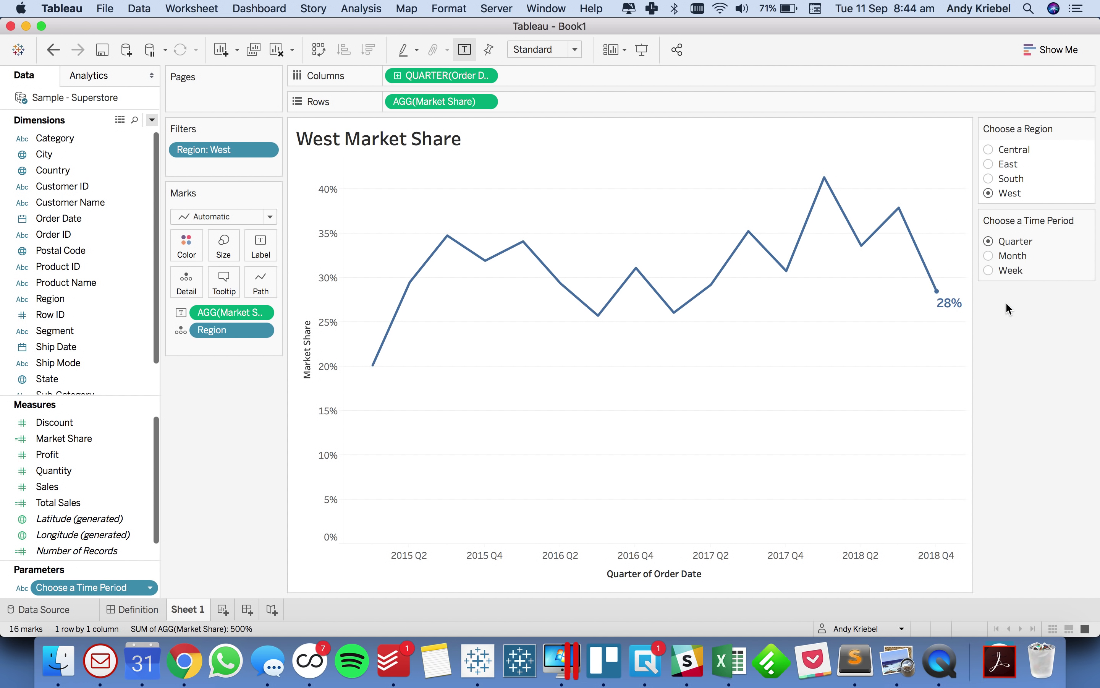
pyautogui.click(990, 255)
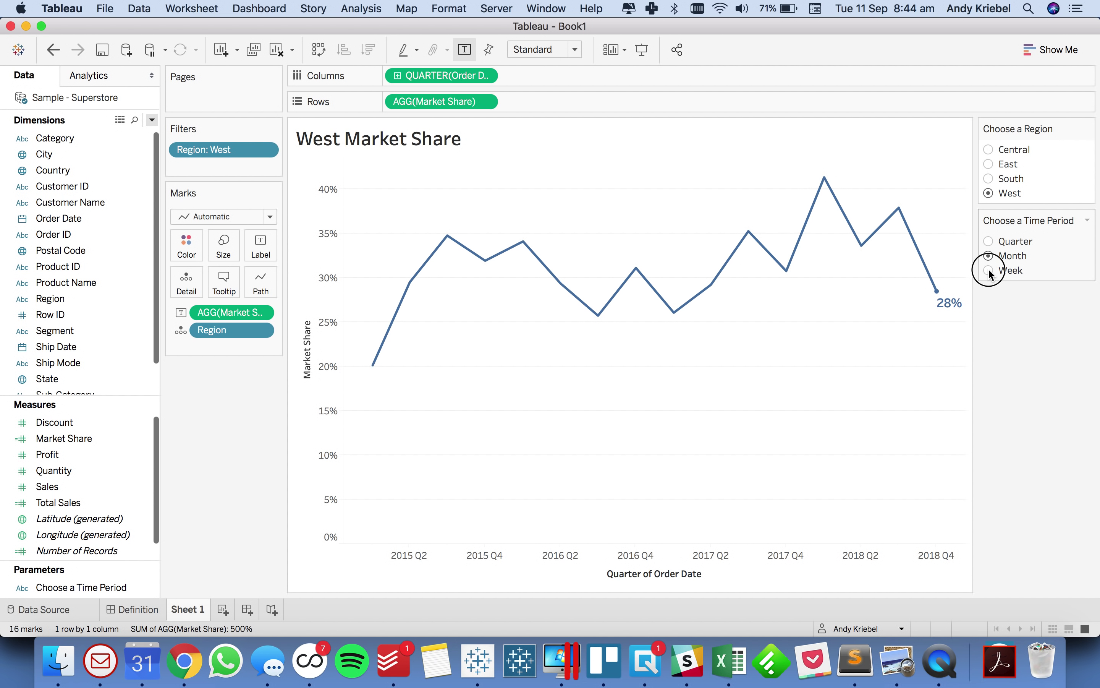
pyautogui.click(990, 241)
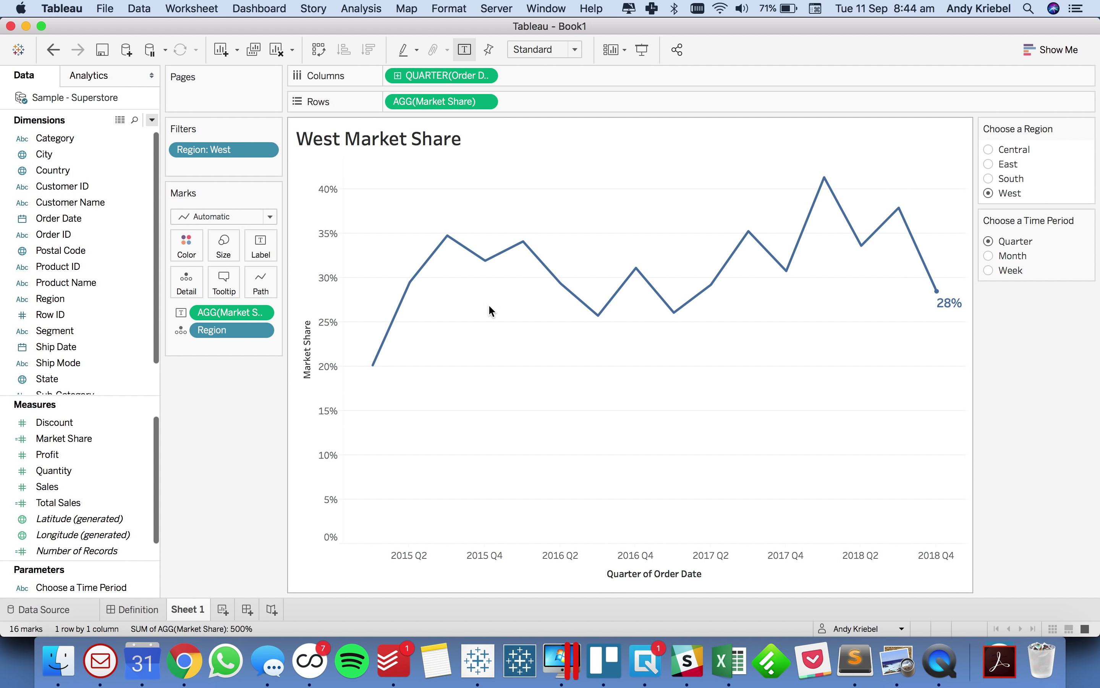
pyautogui.click(151, 120)
# - Start a new calculated field named Time Period
pyautogui.click(140, 136)
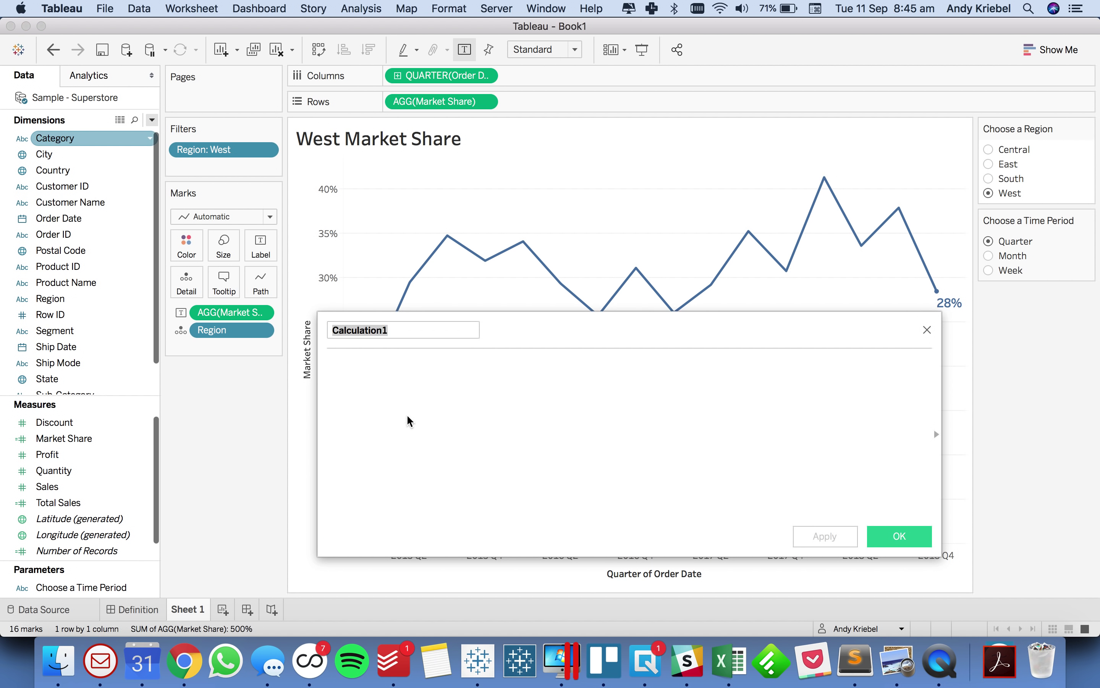
pyautogui.write('Time')
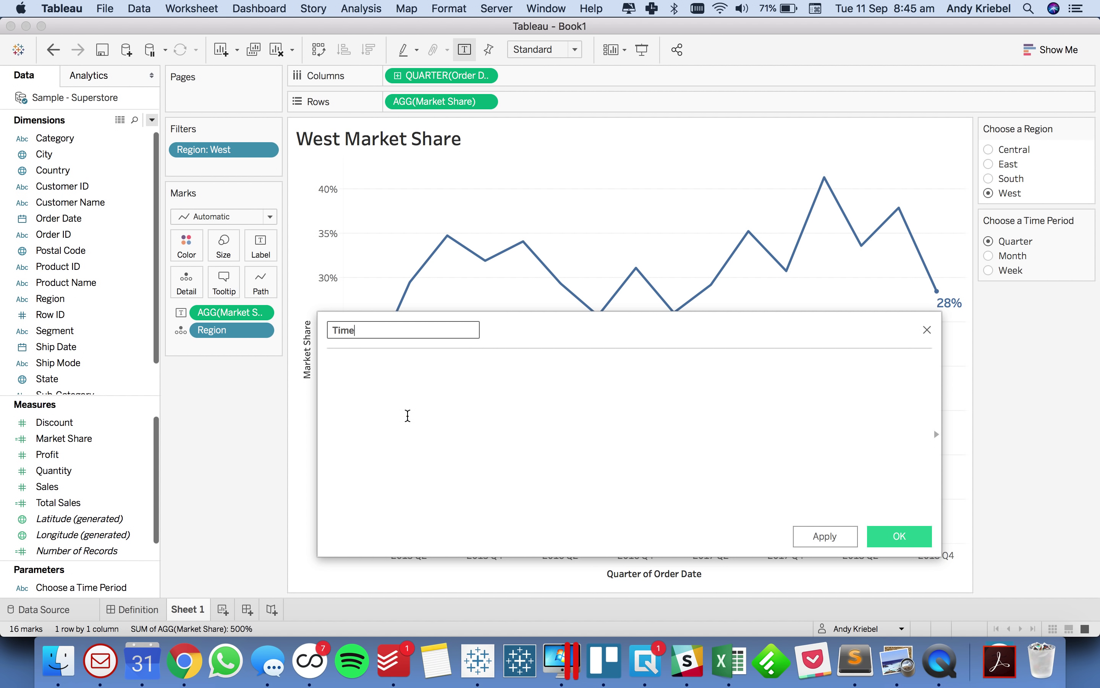
pyautogui.click(409, 415)
pyautogui.click(384, 334)
pyautogui.write('Period')
pyautogui.click(394, 396)
# - Write the formula DATETRUNC([Choose a Time Period], [Order Date])
pyautogui.moveTo(429, 81); pyautogui.dragTo(394, 415)
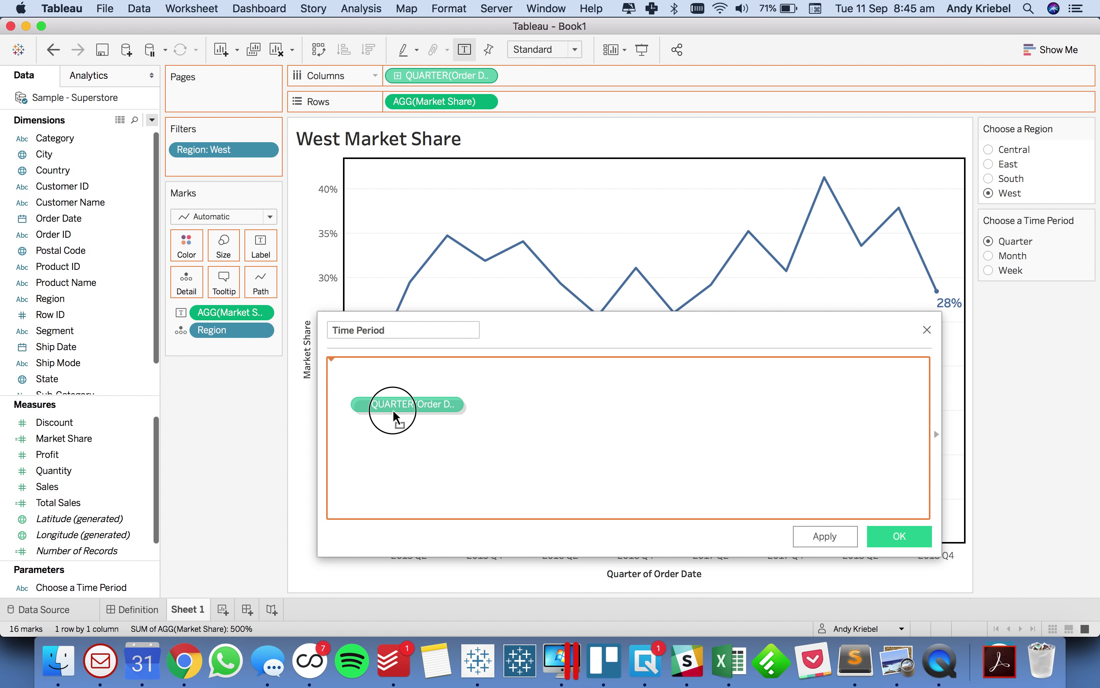
pyautogui.write("DATETRUNC('quarter', [Order Date])")
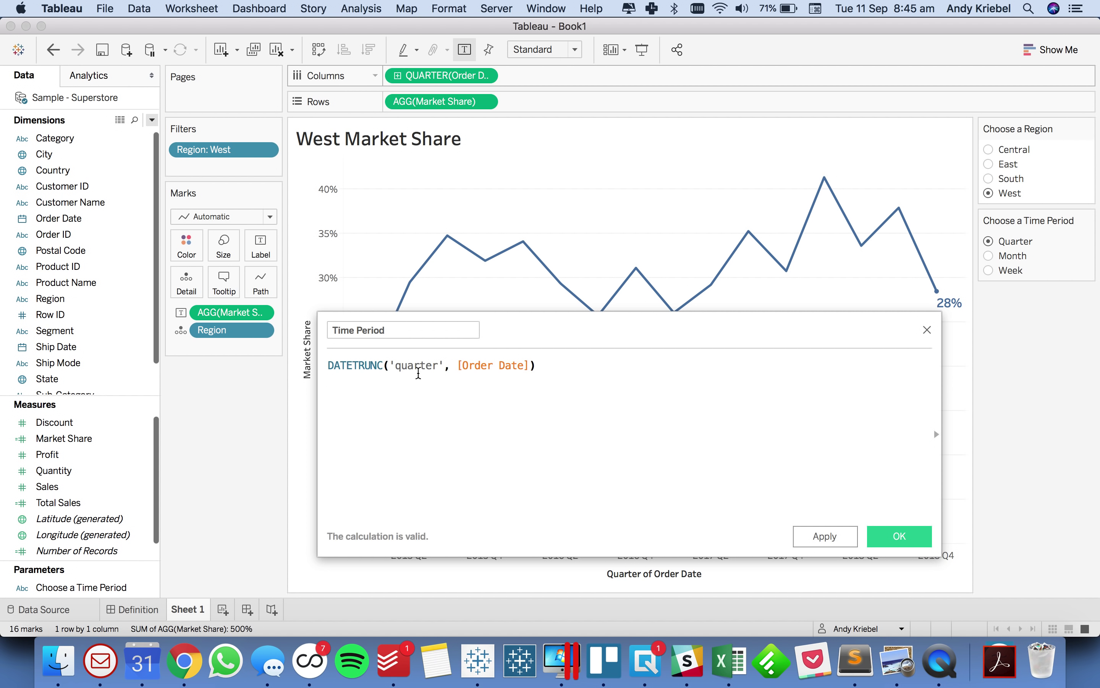
pyautogui.click(417, 365)
pyautogui.doubleClick(417, 365)
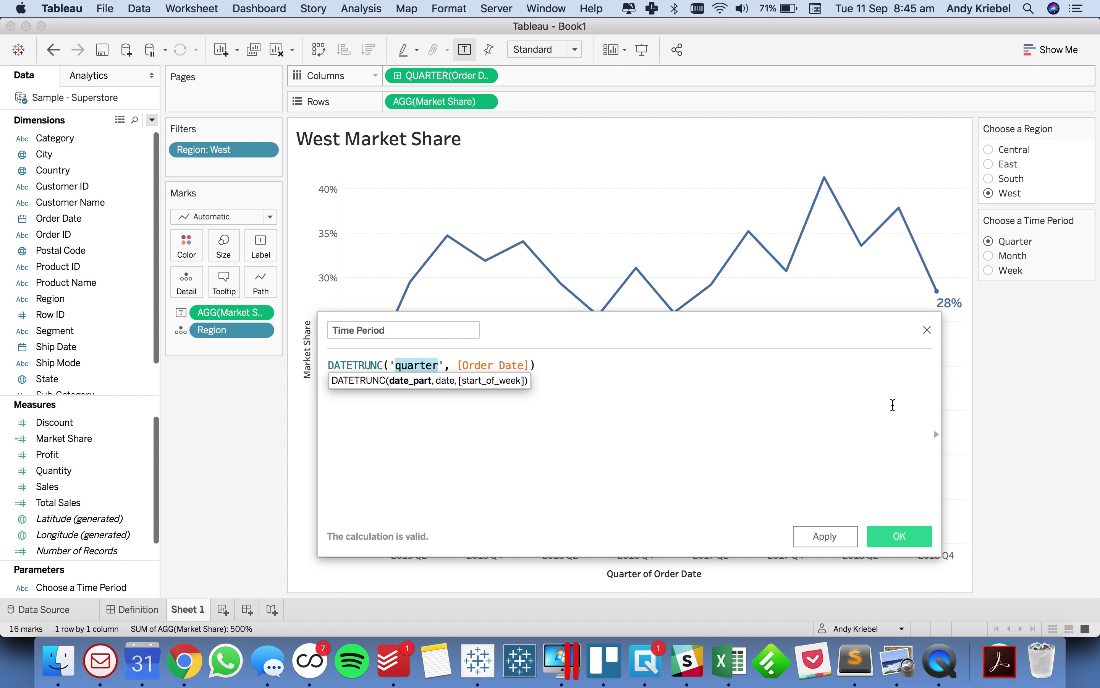
pyautogui.press('BackSpace')
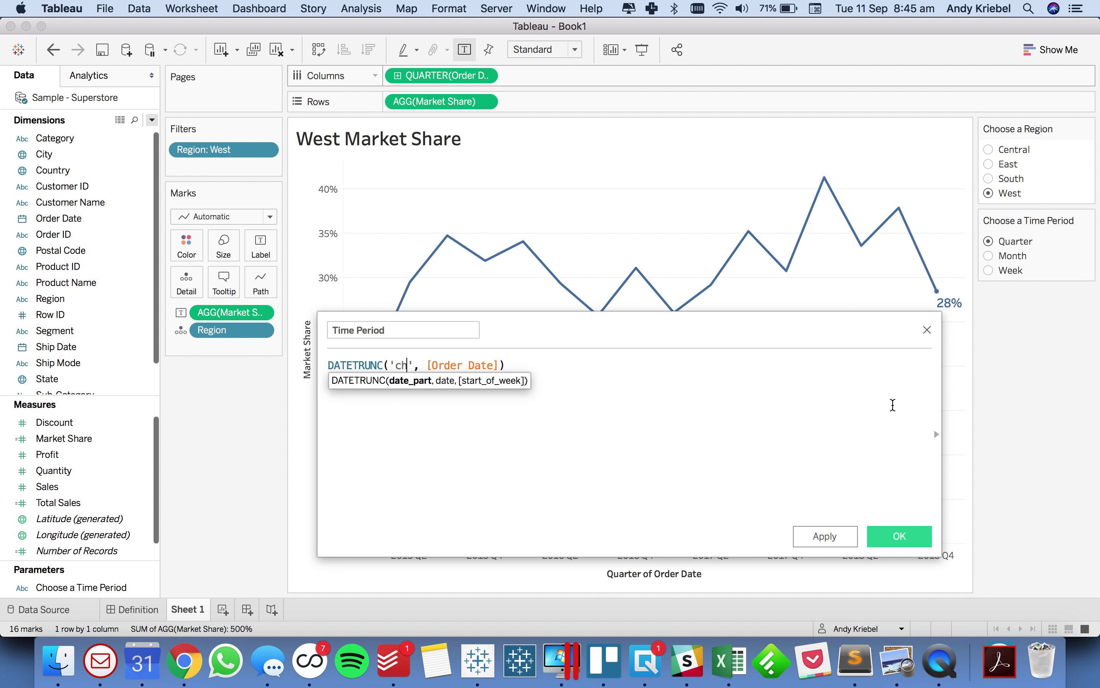
pyautogui.press('BackSpace')
pyautogui.press('Delete')
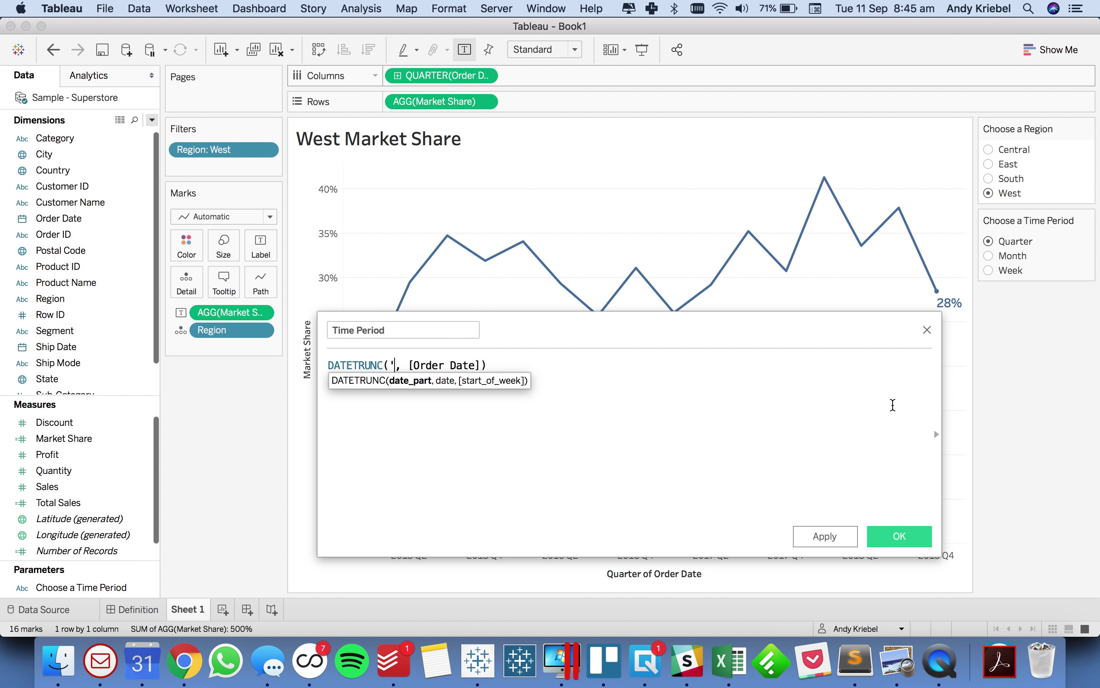
pyautogui.write('choo')
pyautogui.press('Return')
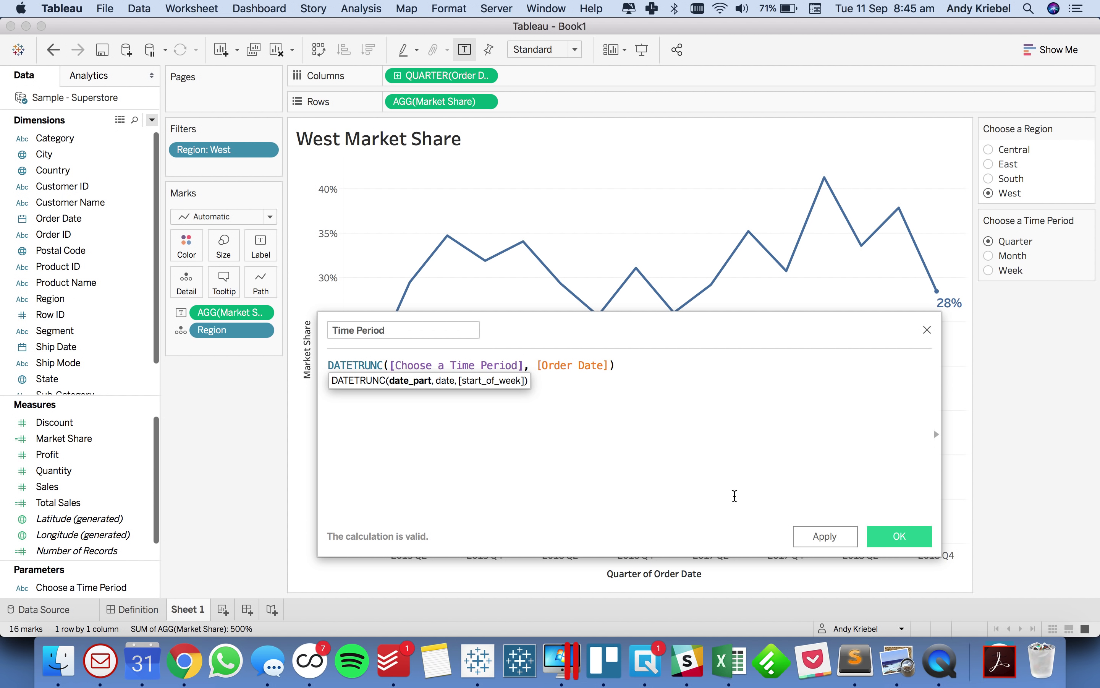
pyautogui.click(644, 477)
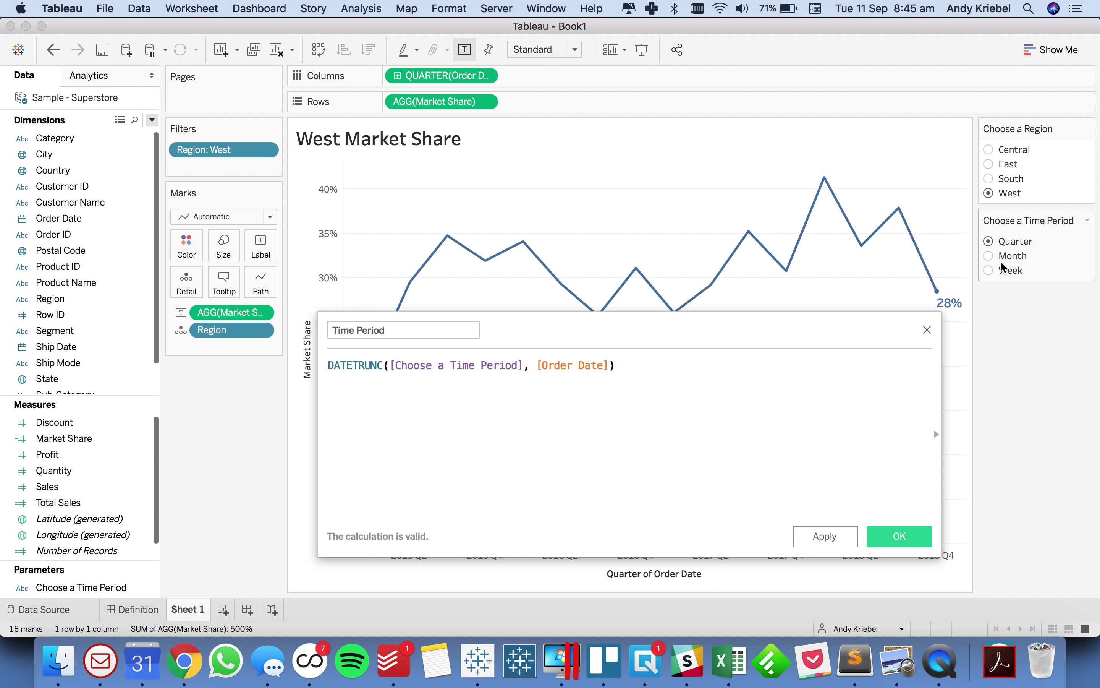
# - Remove the duplicate quarter expression and save the Time Period calculation
pyautogui.click(469, 364)
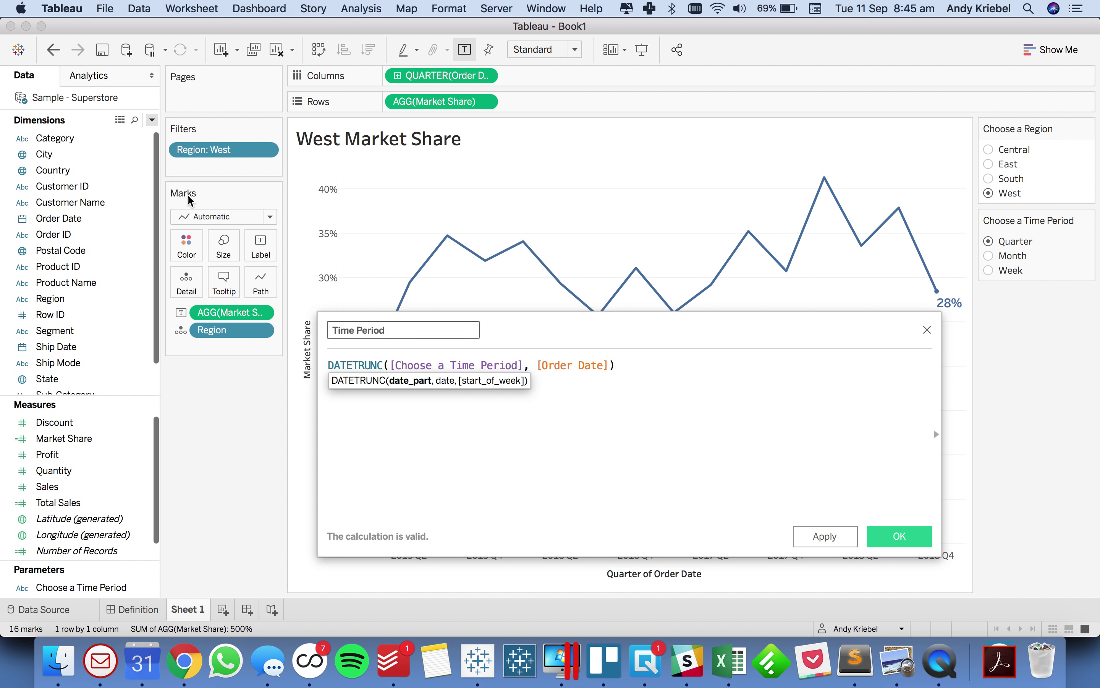
pyautogui.click(54, 50)
pyautogui.click(55, 51)
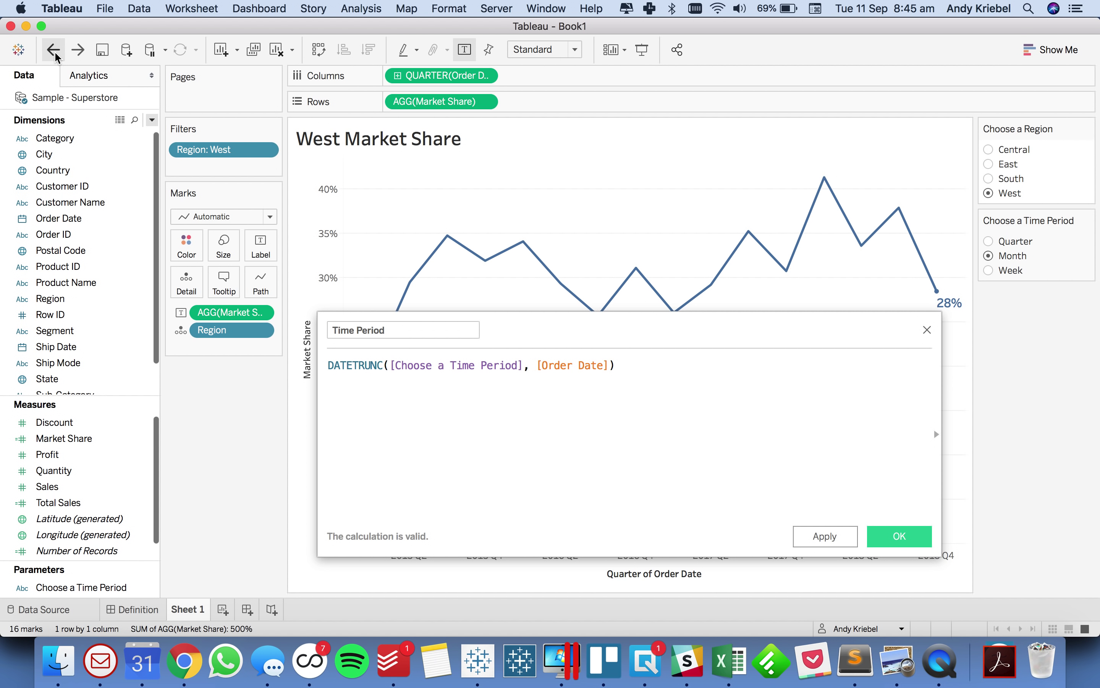
pyautogui.click(78, 50)
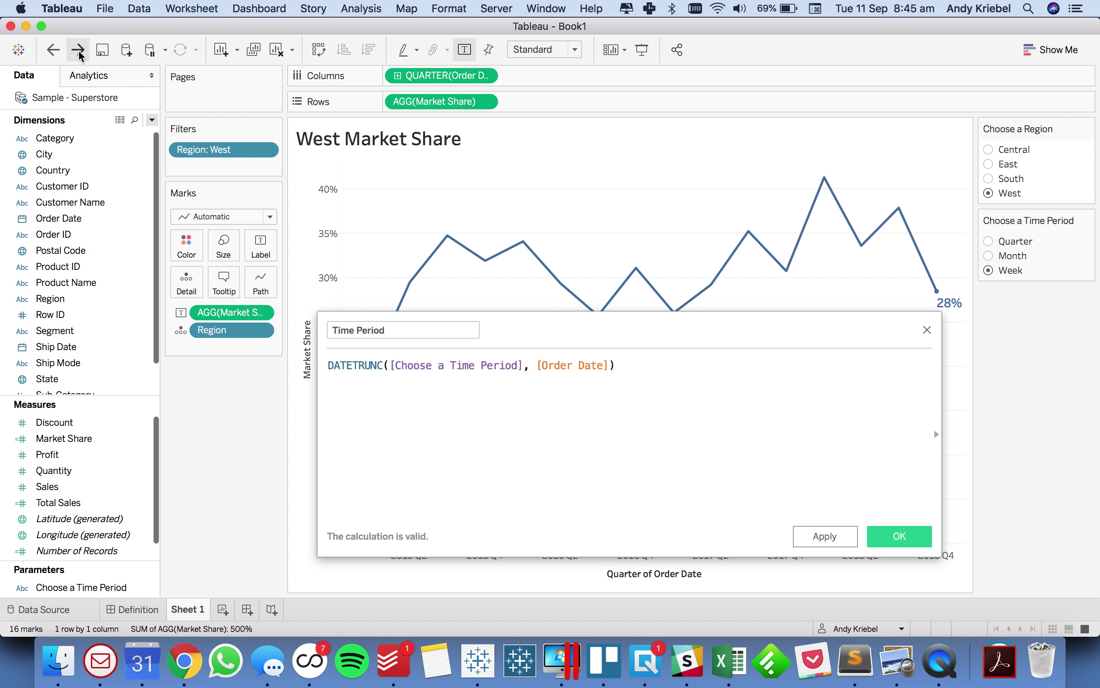
pyautogui.click(78, 50)
pyautogui.moveTo(450, 76); pyautogui.dragTo(703, 371)
pyautogui.click(619, 363)
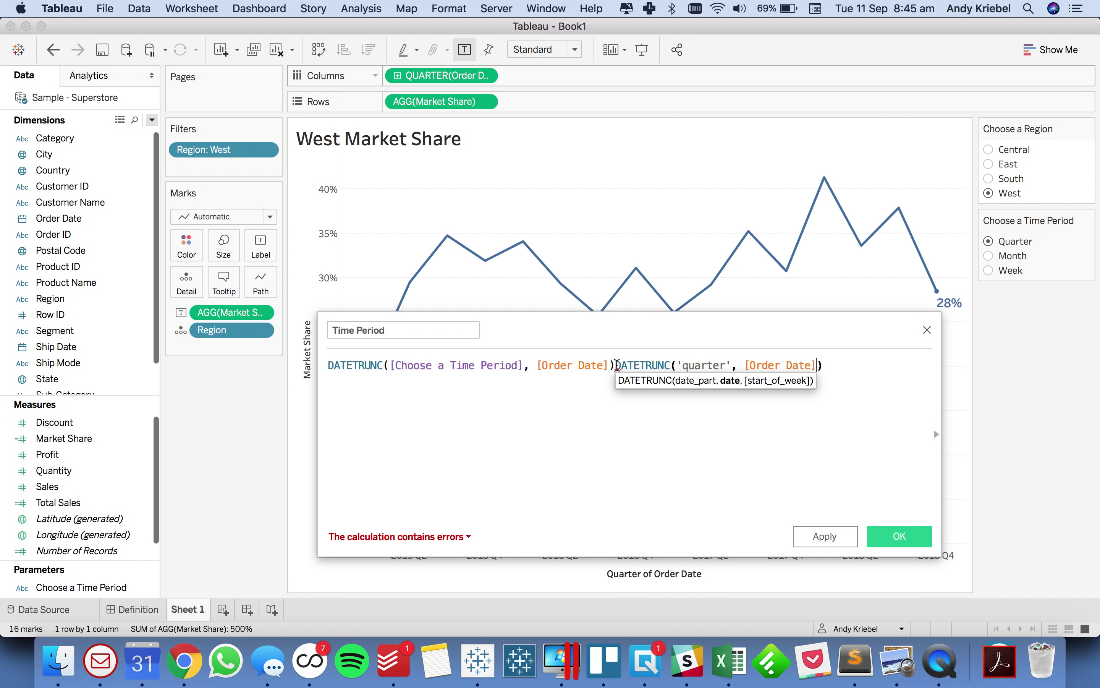
pyautogui.press('Return')
pyautogui.press('Return')
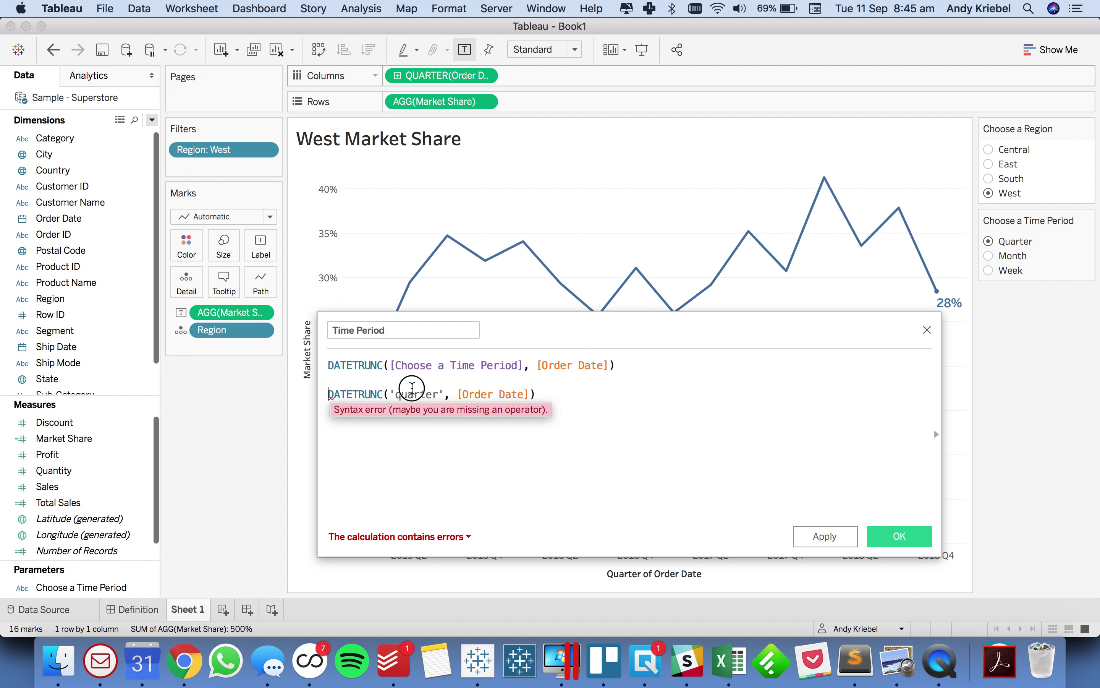
pyautogui.doubleClick(414, 394)
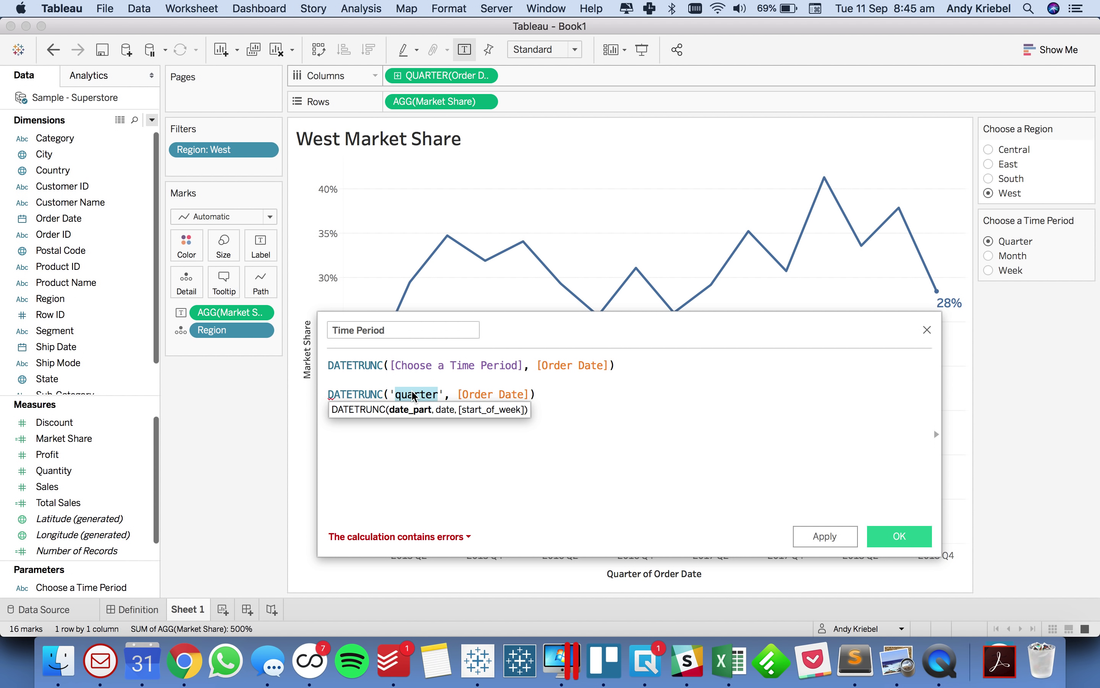
pyautogui.tripleClick(394, 394)
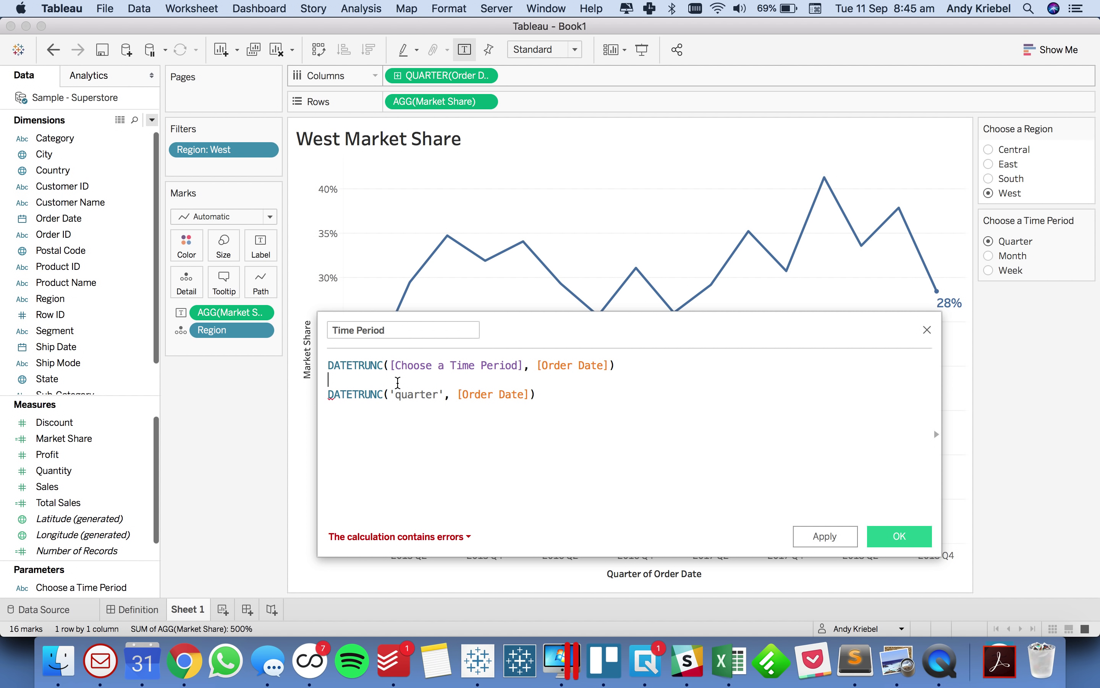
pyautogui.press('BackSpace')
pyautogui.click(899, 536)
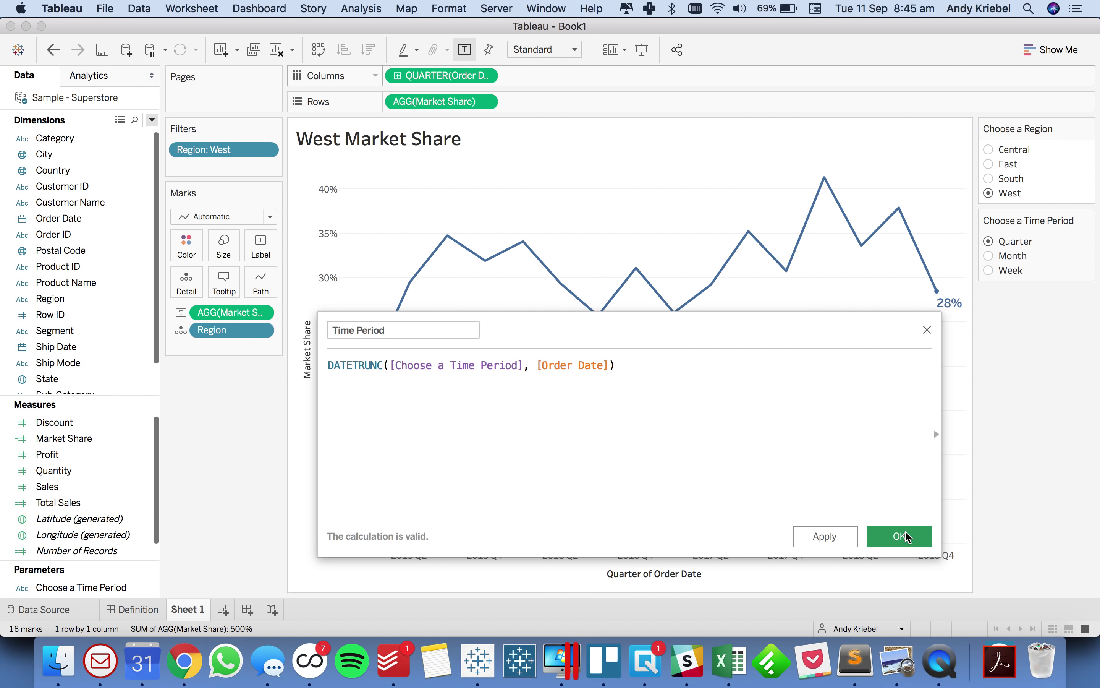
# - Review the Choose a Time Period parameter's values and close it without changes
pyautogui.click(77, 586)
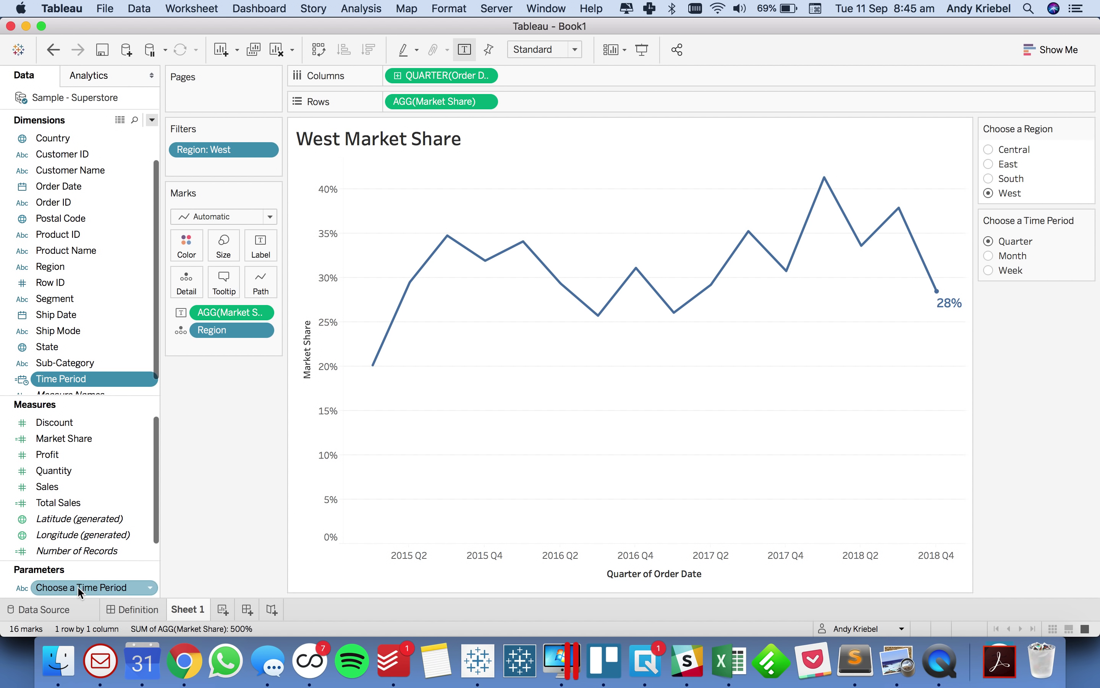
pyautogui.rightClick(77, 587)
pyautogui.click(103, 405)
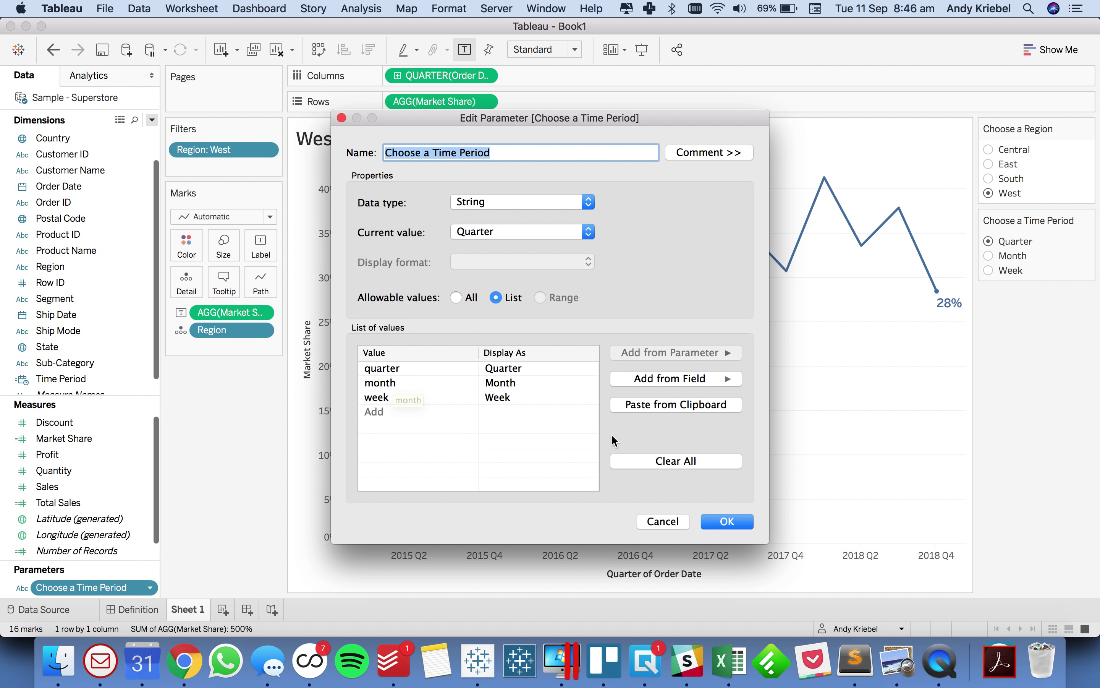
pyautogui.click(662, 521)
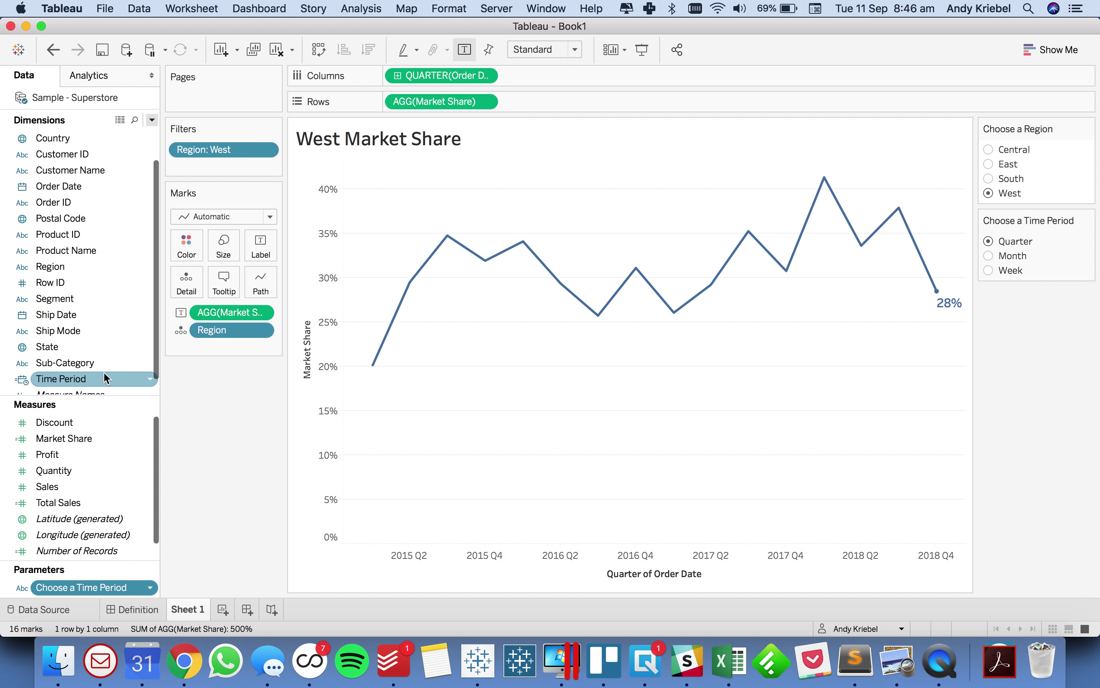
# - Convert Time Period to continuous and place it on Columns, replacing QUARTER(Order Date)
pyautogui.scroll(-1, 98, 313)
pyautogui.rightClick(69, 362)
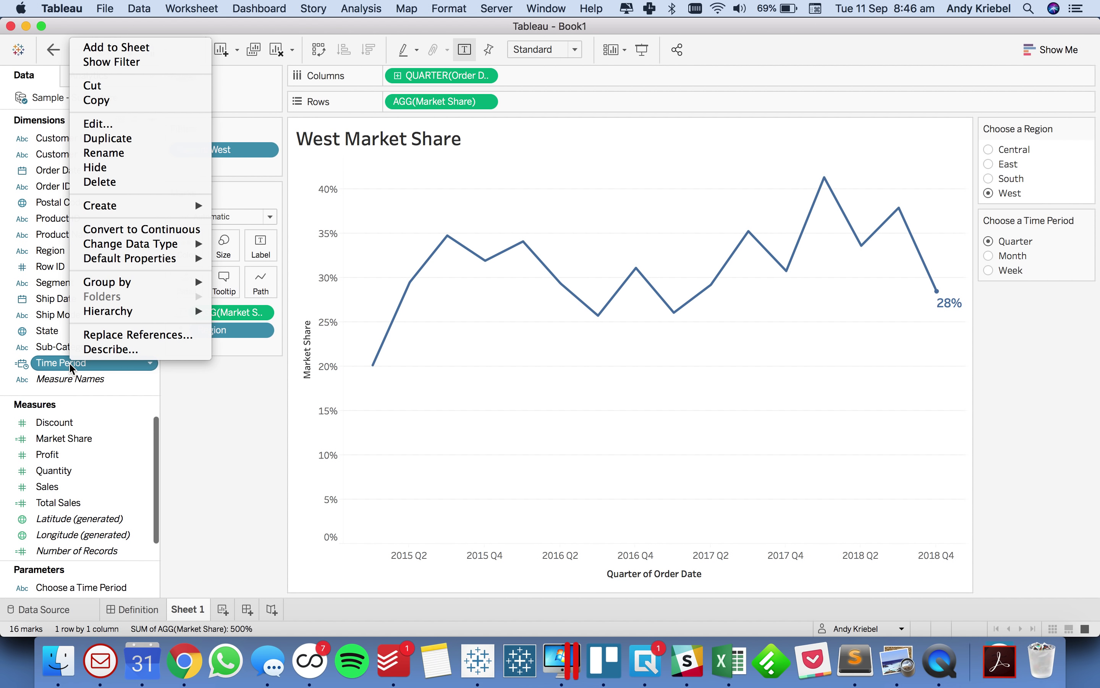
pyautogui.click(109, 229)
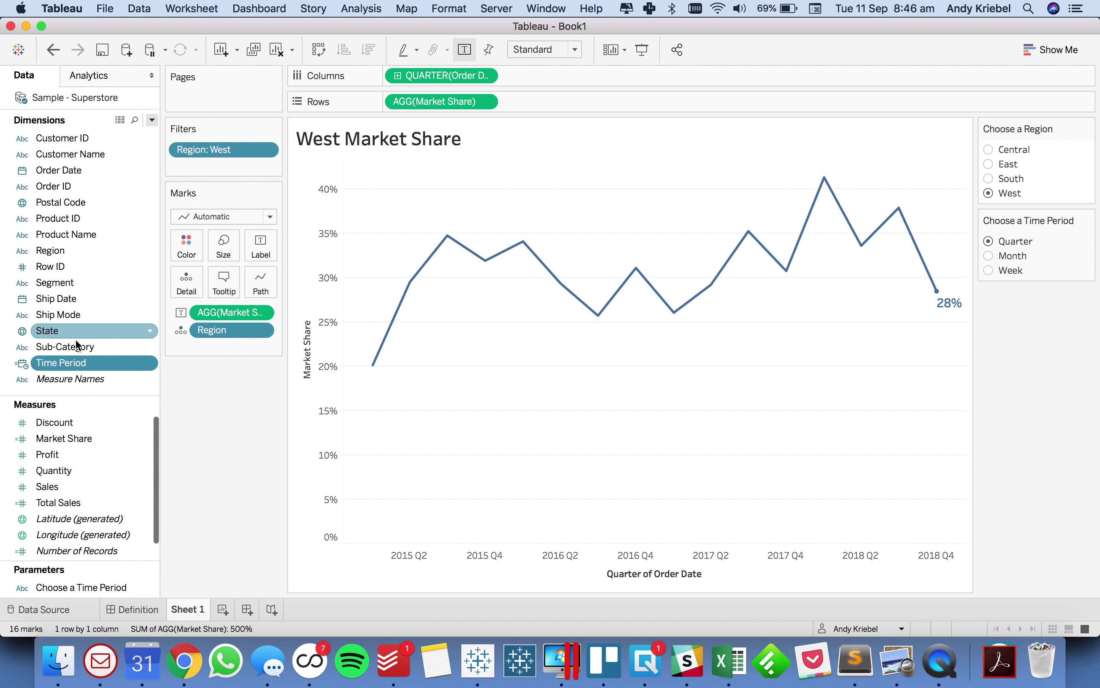
pyautogui.moveTo(67, 365); pyautogui.dragTo(432, 81)
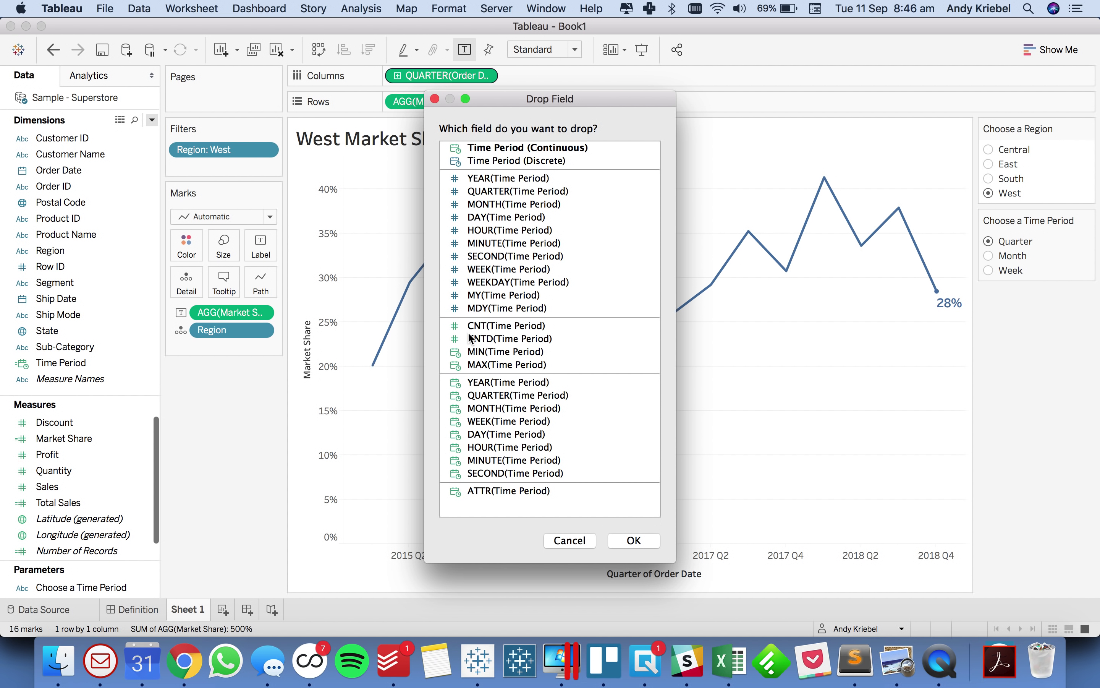
pyautogui.click(502, 149)
pyautogui.click(635, 540)
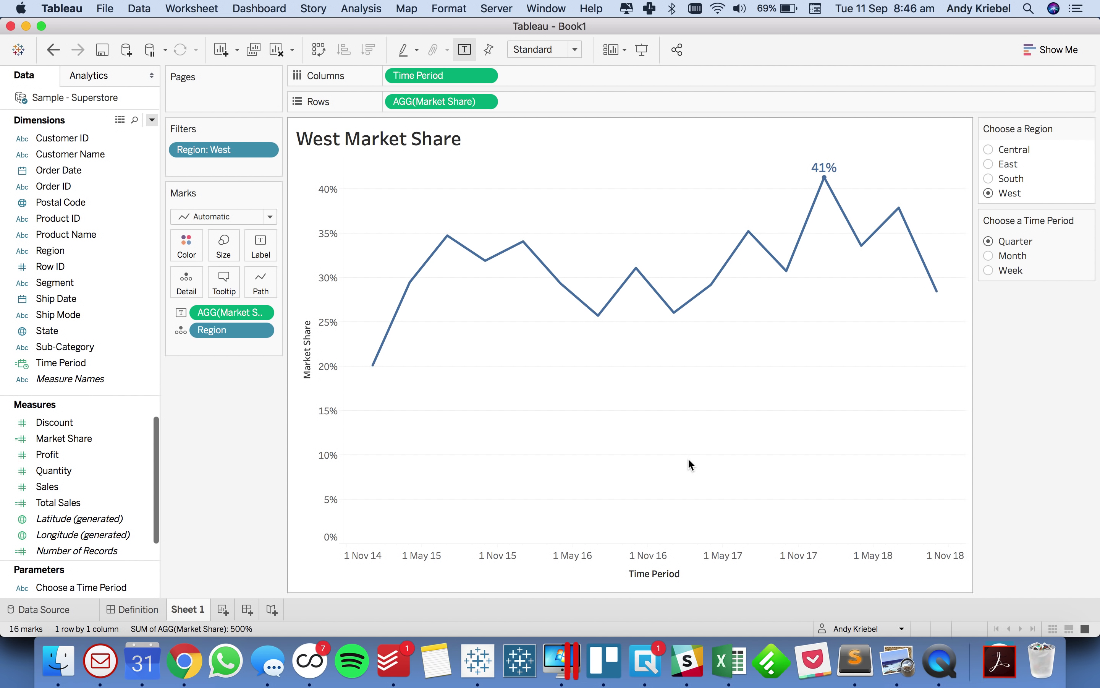
# - Set the label field to Time Period so the latest point shows 28%
pyautogui.click(266, 259)
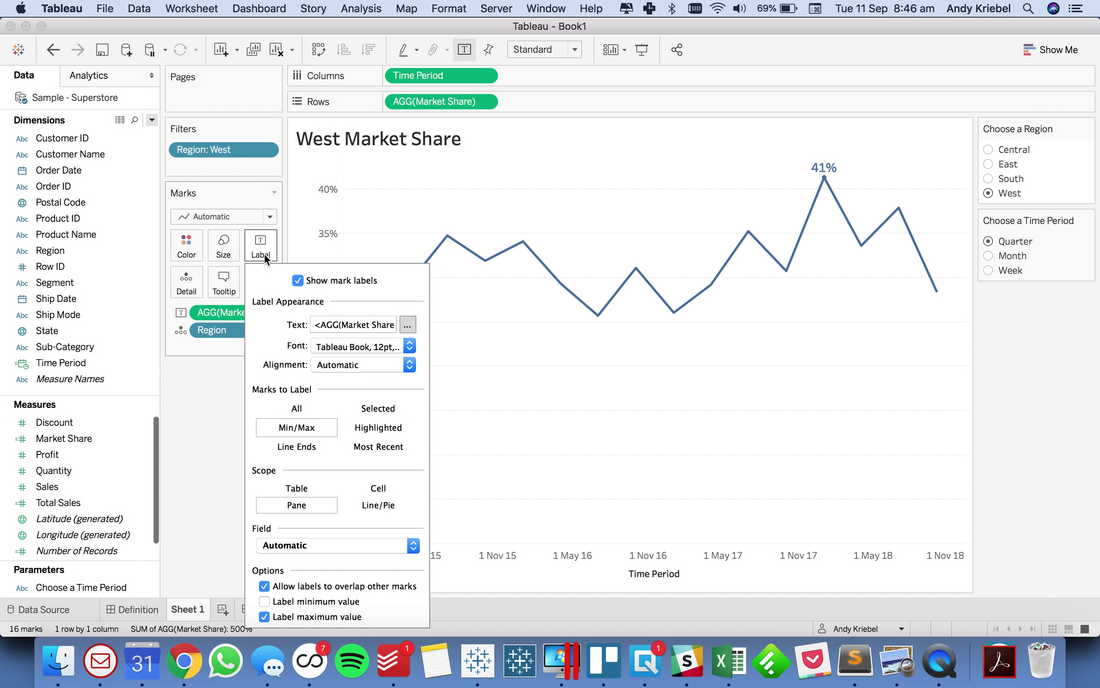
pyautogui.click(744, 433)
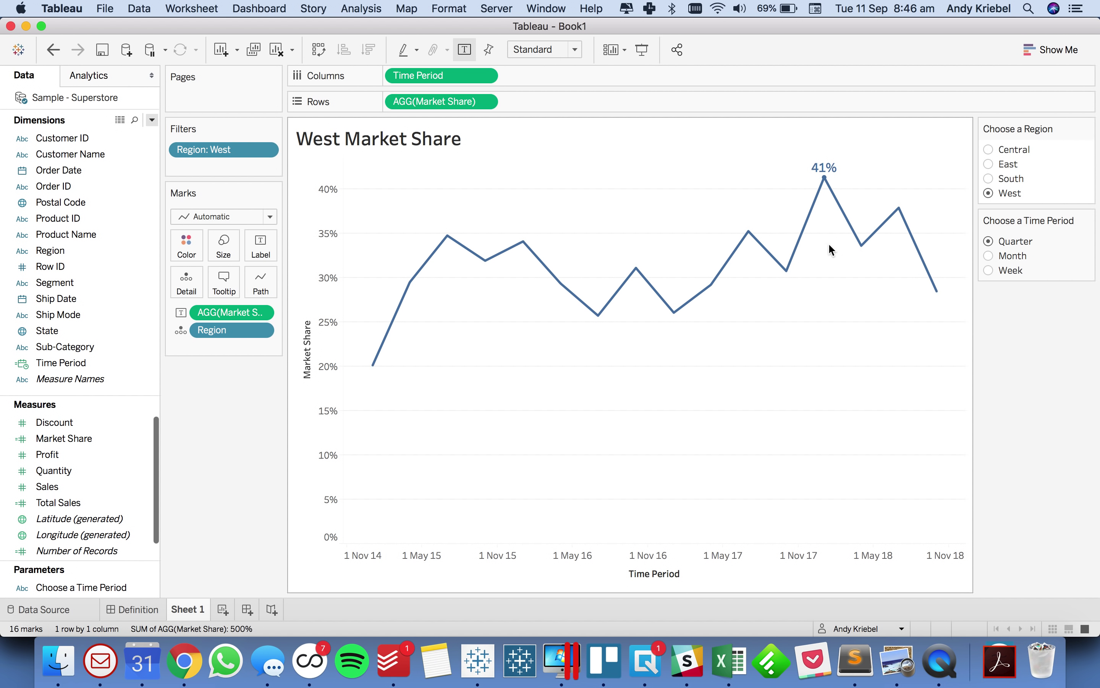
pyautogui.click(260, 255)
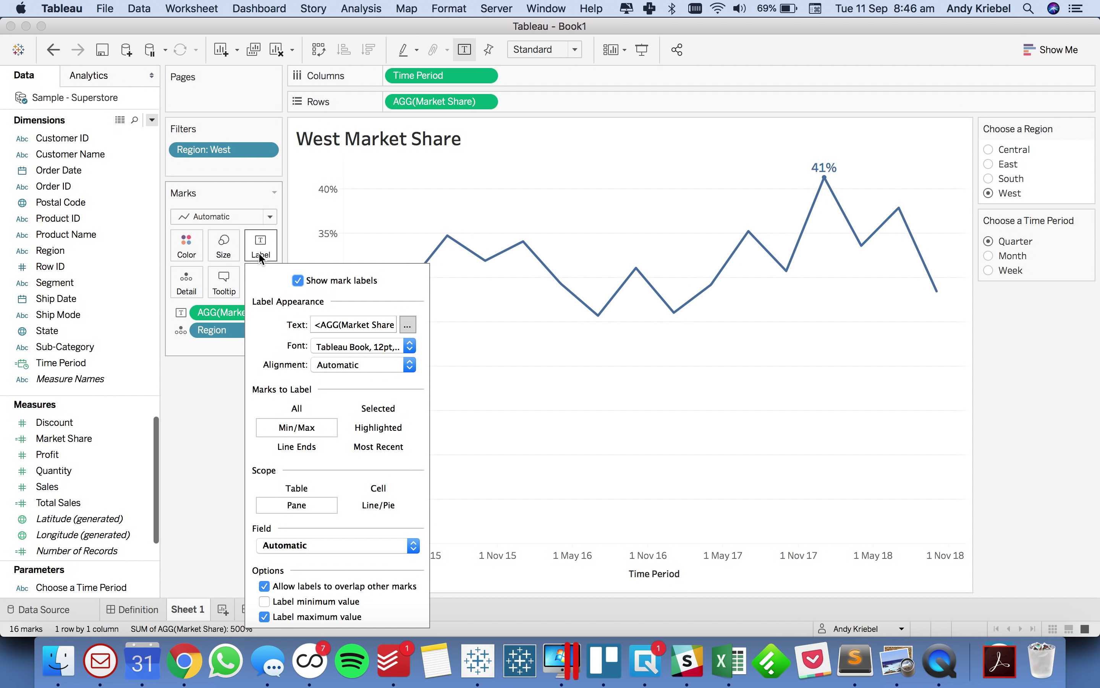
pyautogui.click(309, 546)
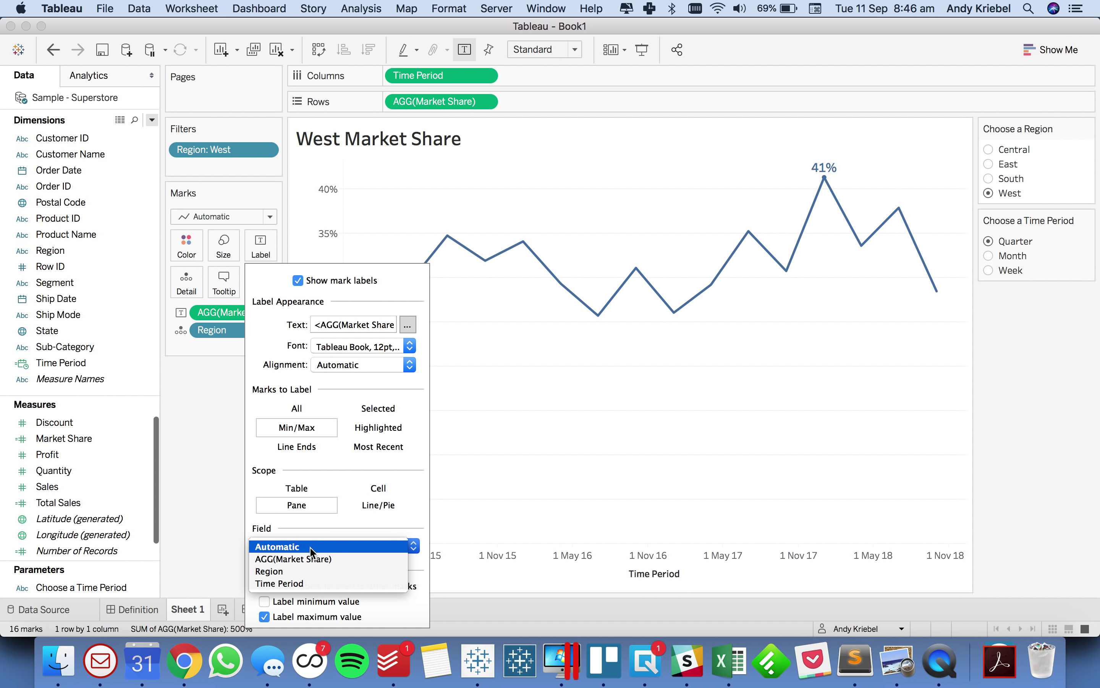
pyautogui.click(308, 585)
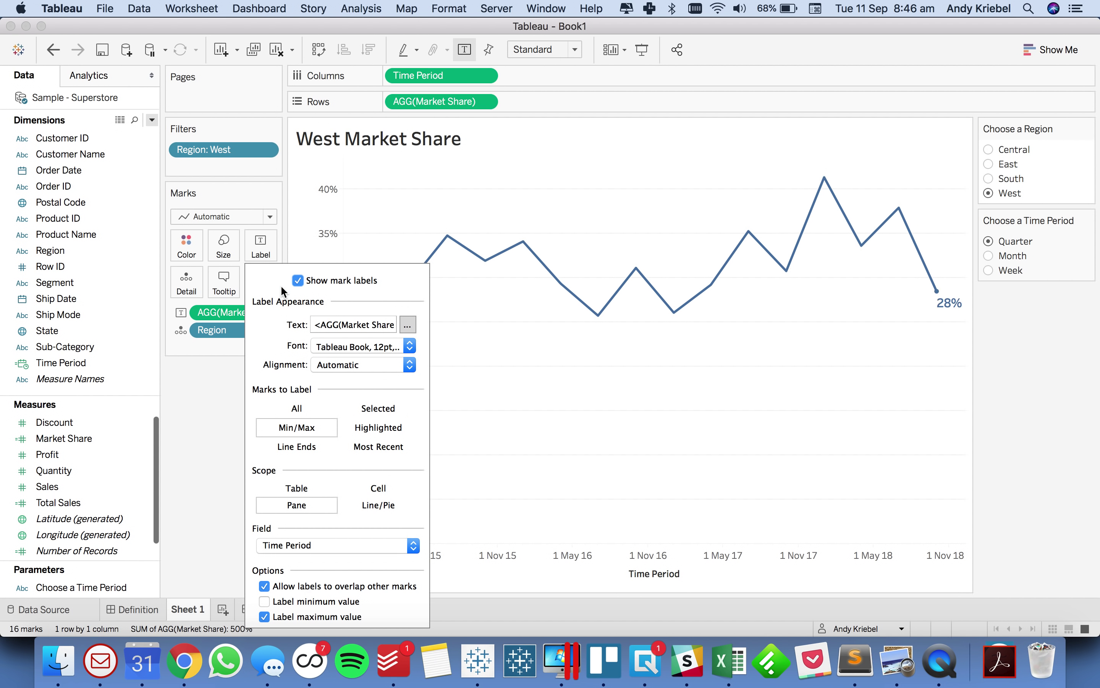
pyautogui.click(784, 411)
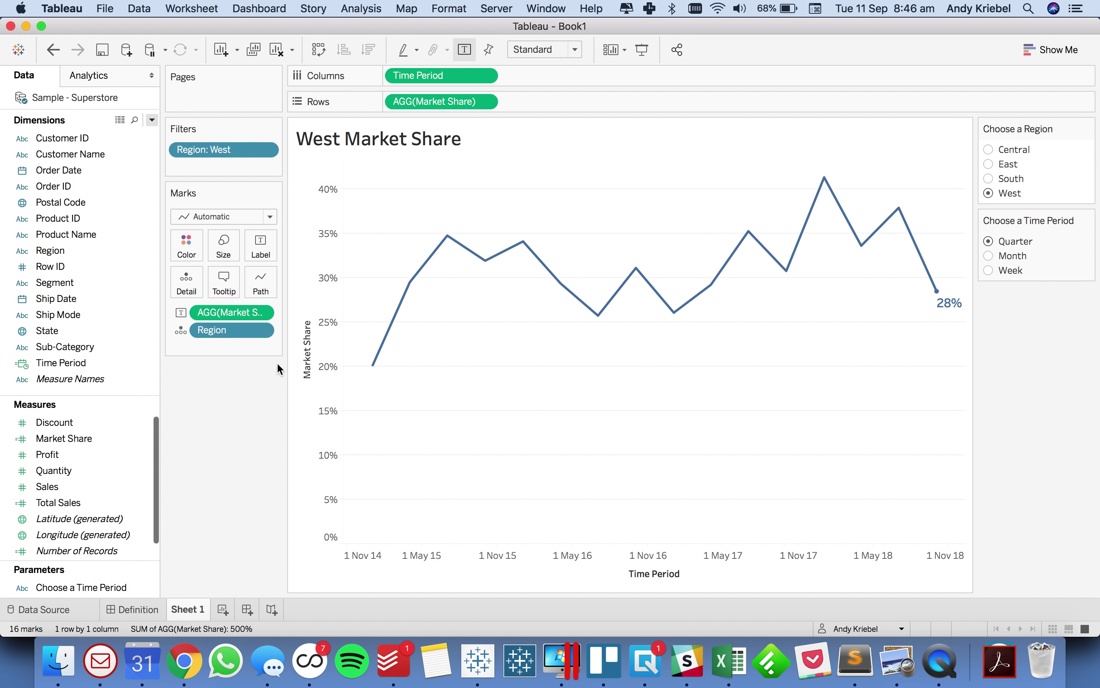
# - Change Time Period's data type to Date, then pick Month in Choose a Time Period
pyautogui.moveTo(524, 242)
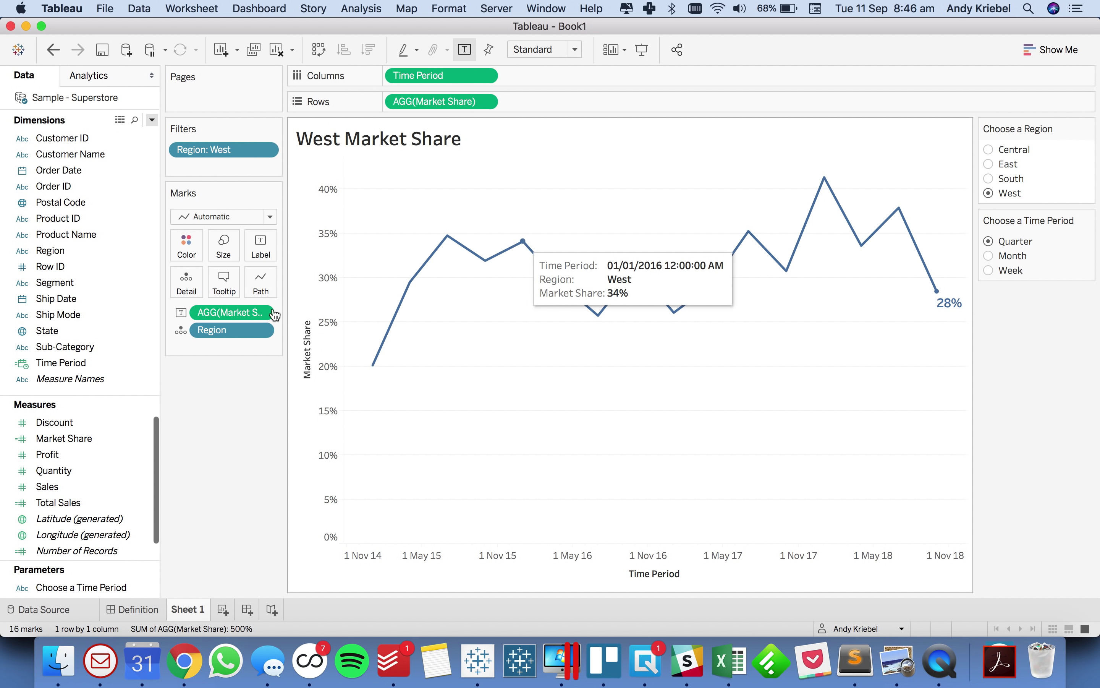
pyautogui.click(22, 365)
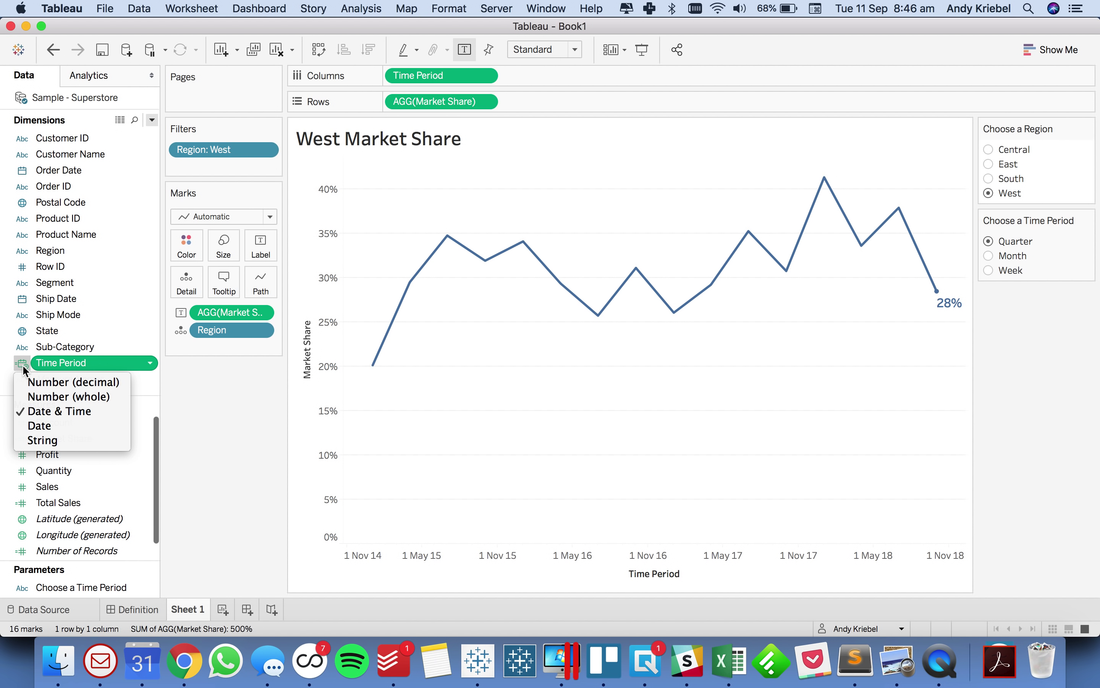
pyautogui.click(39, 426)
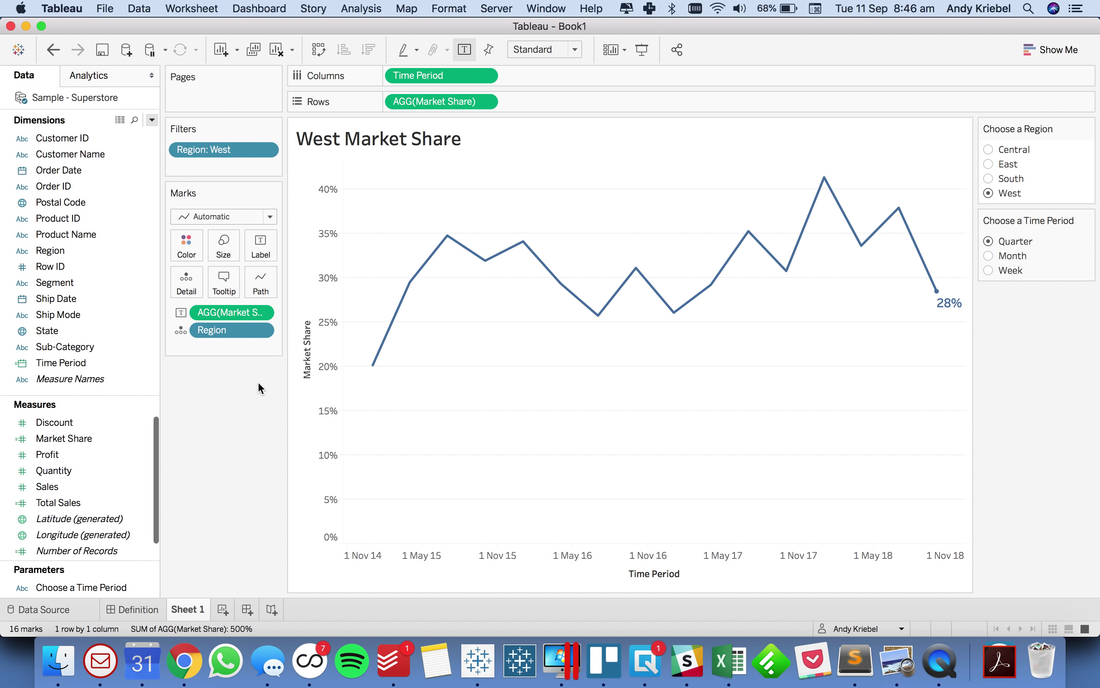
pyautogui.rightClick(93, 363)
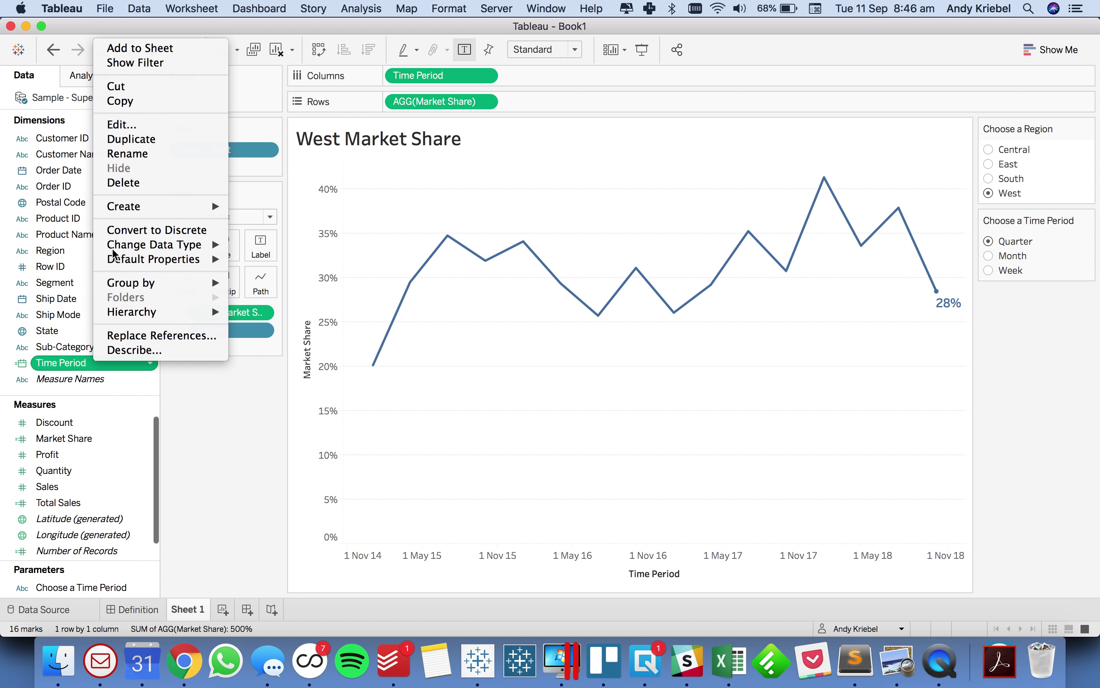
pyautogui.click(116, 124)
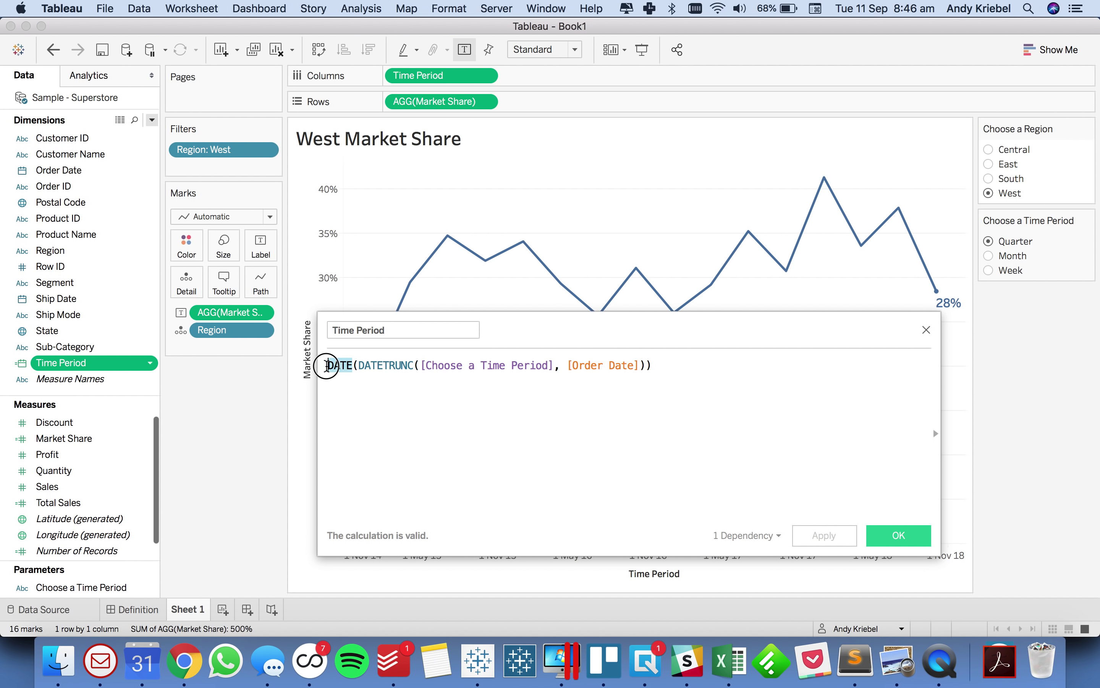
pyautogui.click(894, 534)
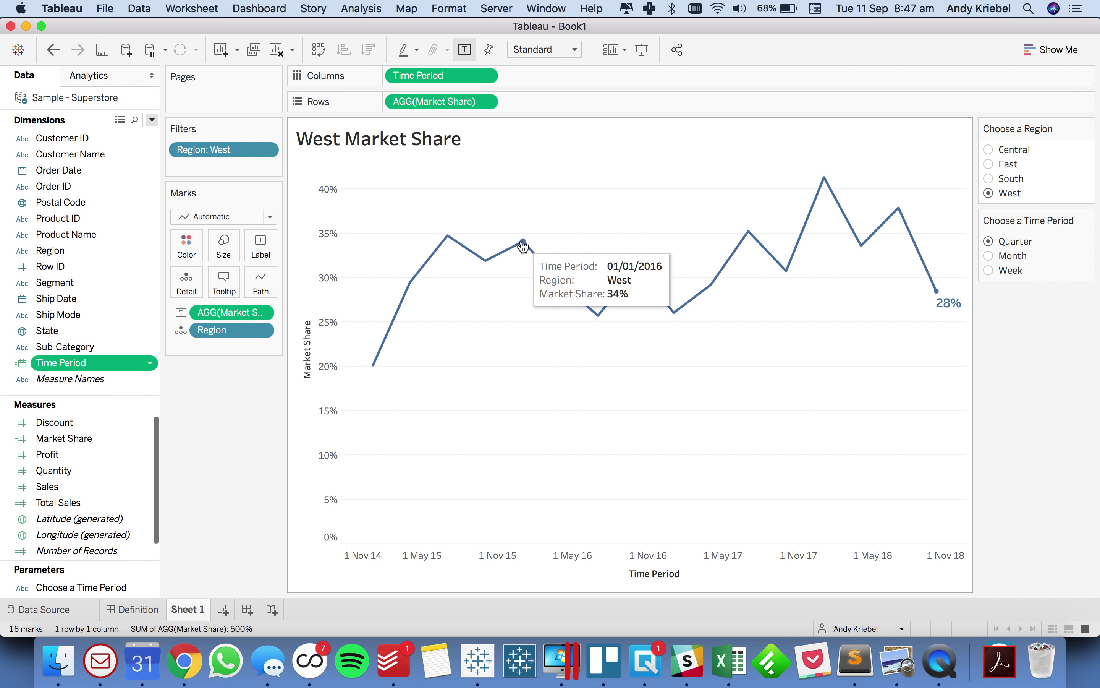
pyautogui.moveTo(624, 280)
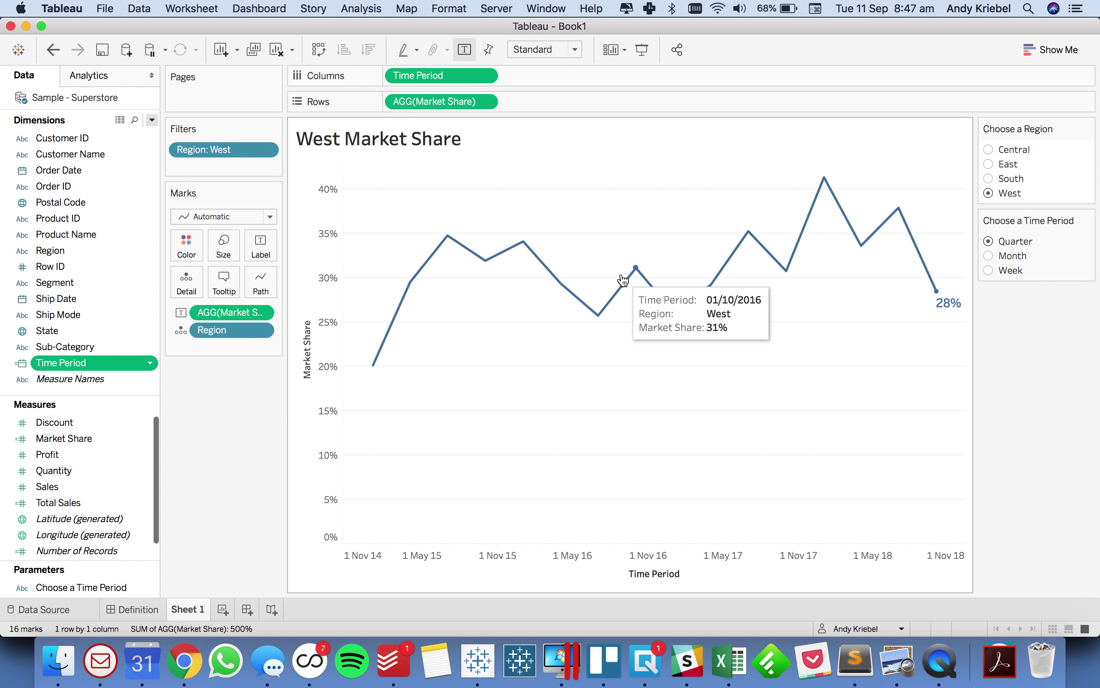
pyautogui.click(989, 256)
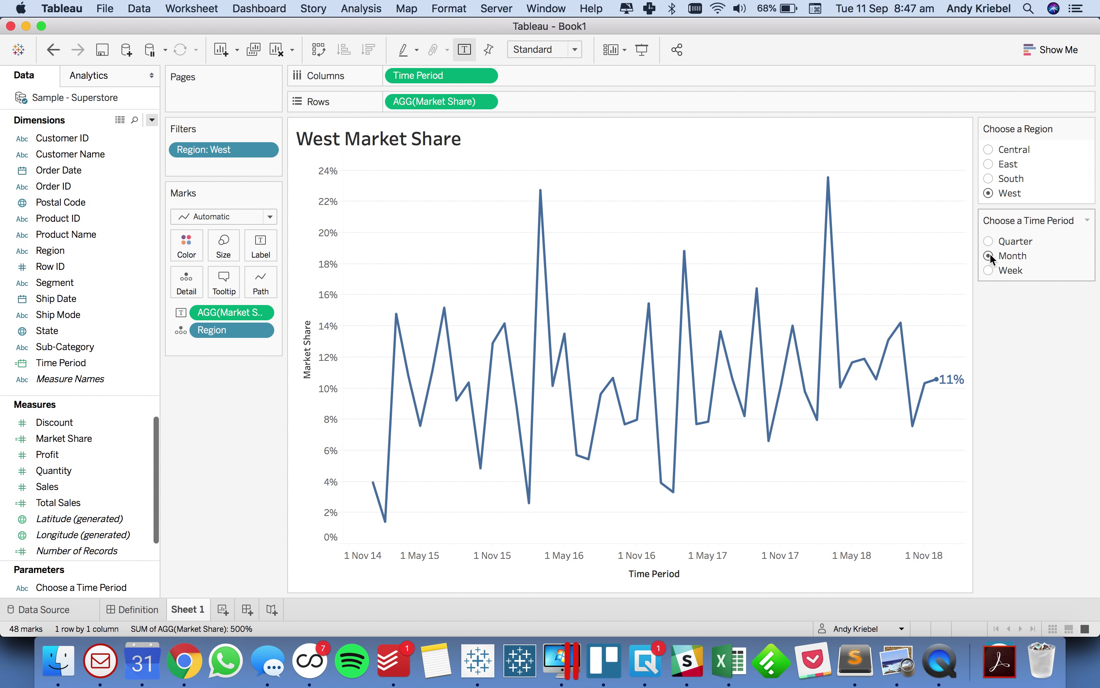
# - Inspect the Market Share formula's use of Total Sales
pyautogui.click(95, 440)
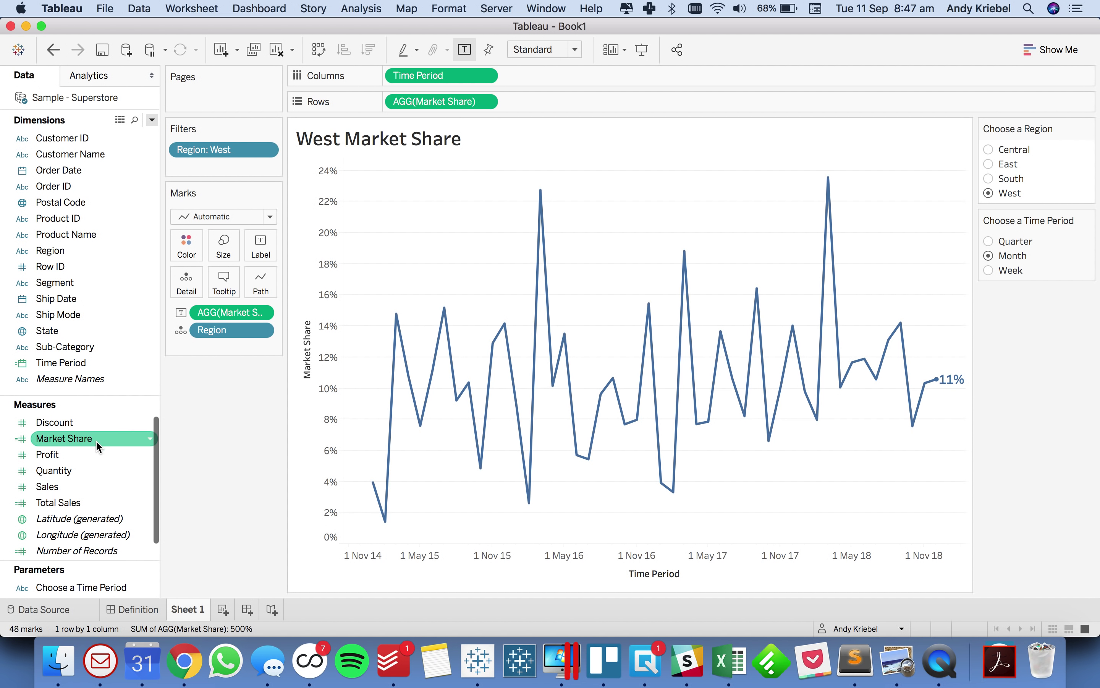
pyautogui.rightClick(95, 441)
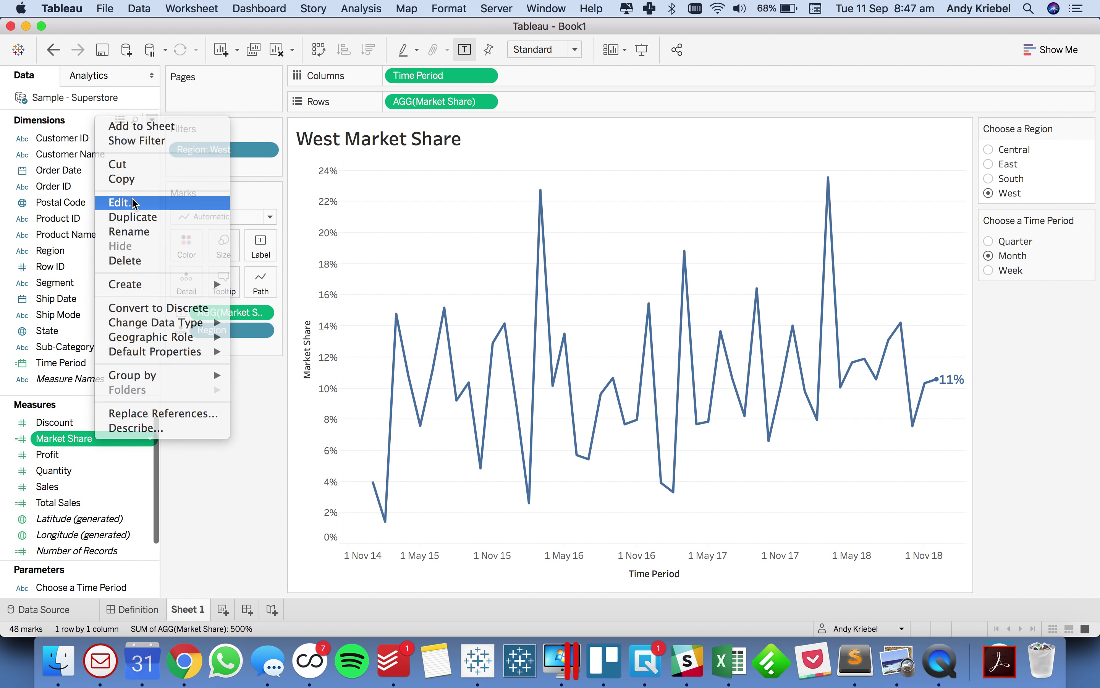
pyautogui.click(116, 204)
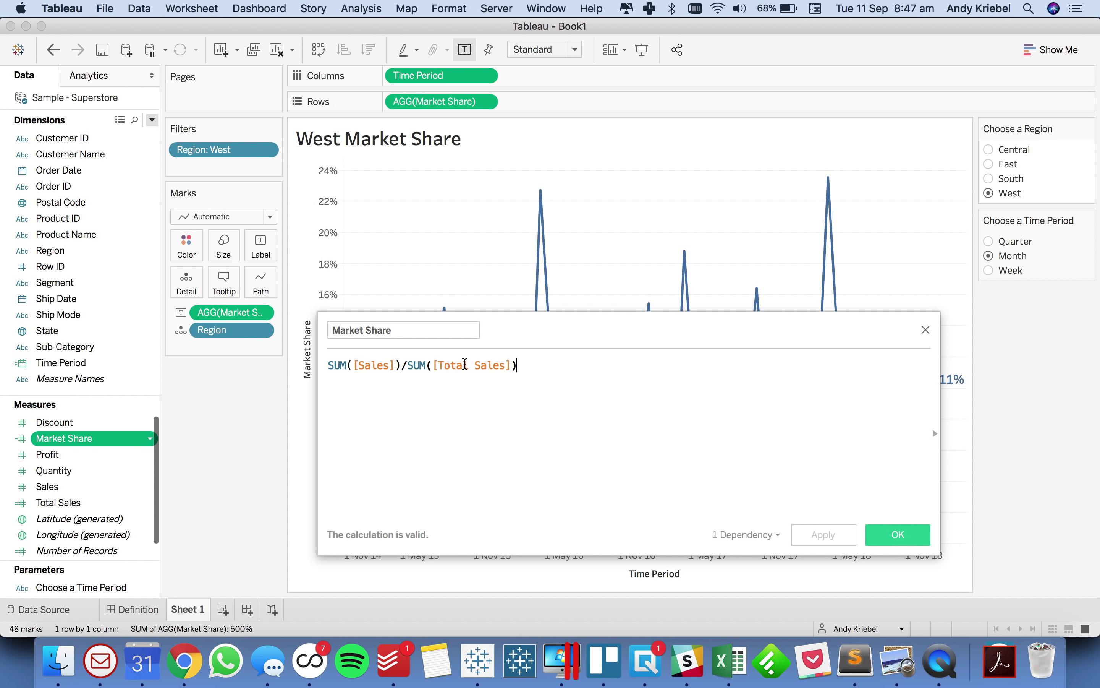
pyautogui.click(464, 363)
pyautogui.click(896, 536)
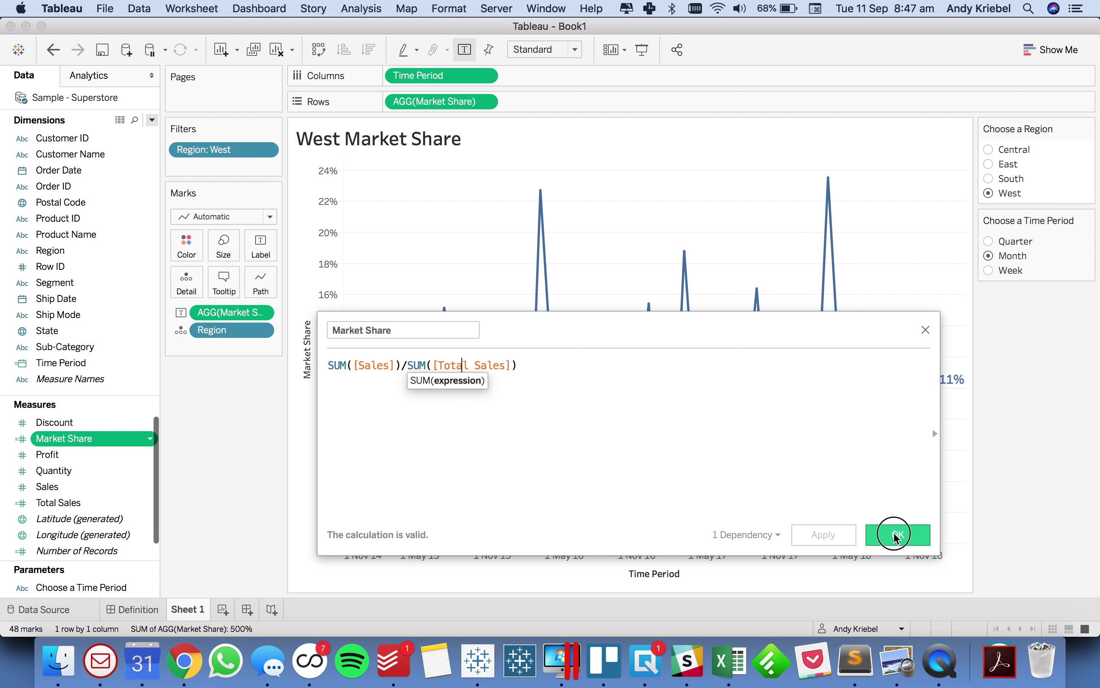
# - In Total Sales, replace DATETRUNC('quarter',[Order Date]) with [Time Period] in the FIXED expression
pyautogui.rightClick(71, 502)
pyautogui.click(102, 249)
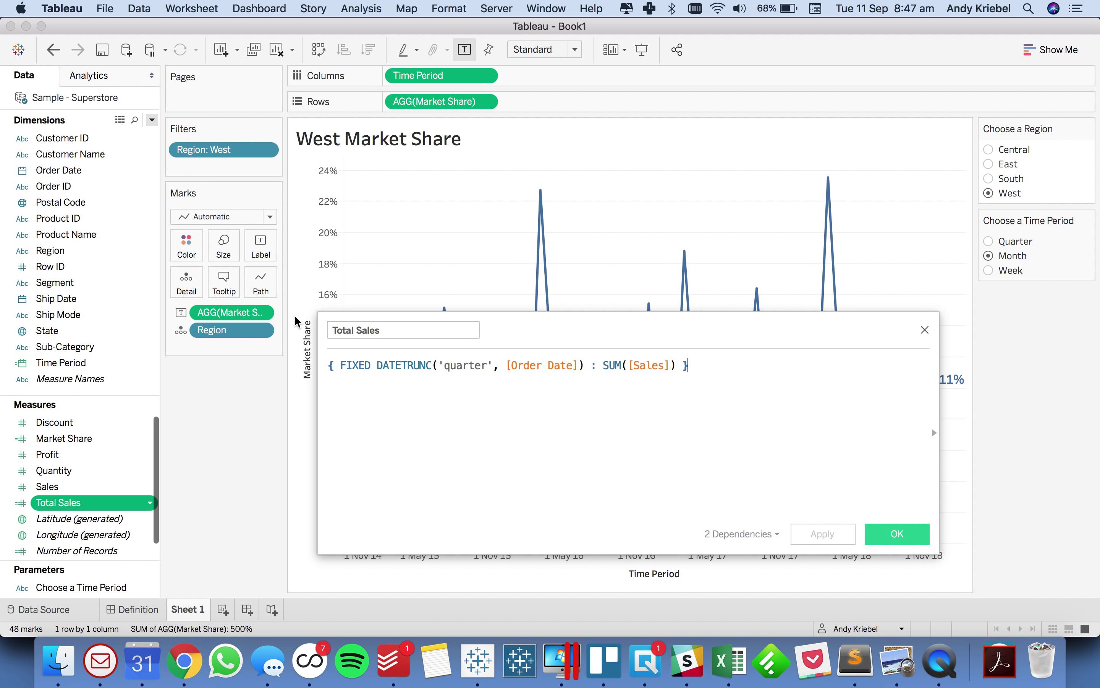
pyautogui.doubleClick(481, 365)
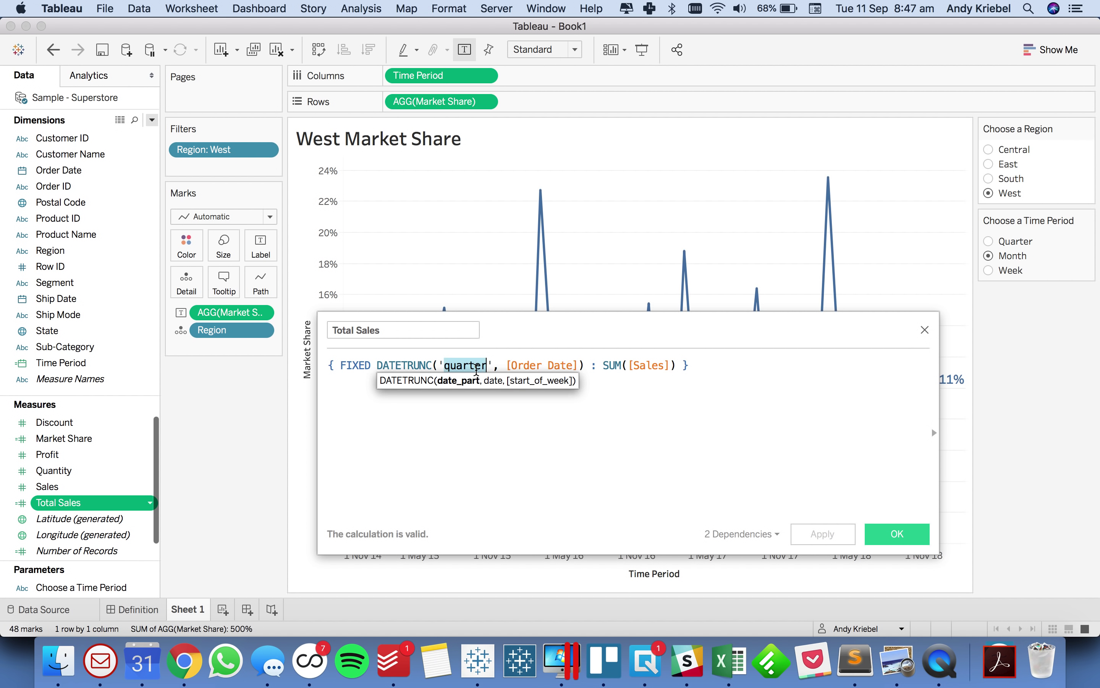
pyautogui.click(497, 367)
pyautogui.keyDown('shift'); pyautogui.click(438, 366); pyautogui.keyUp('shift')
pyautogui.press('BackSpace')
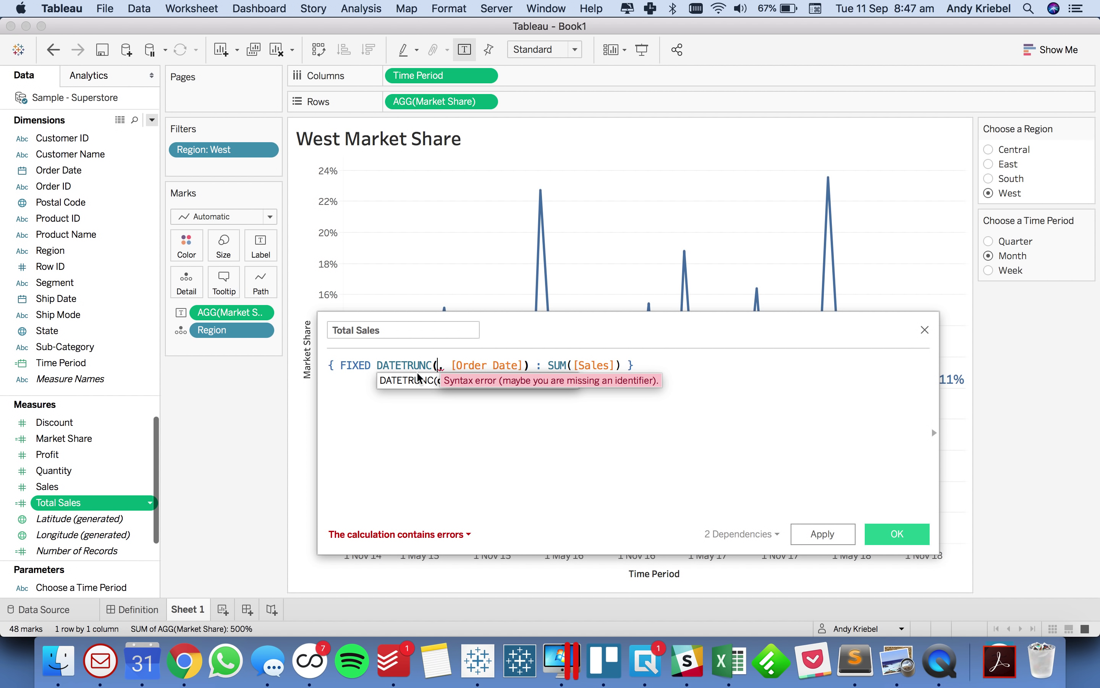
pyautogui.moveTo(378, 365); pyautogui.dragTo(529, 362)
pyautogui.write('time')
pyautogui.press('Return')
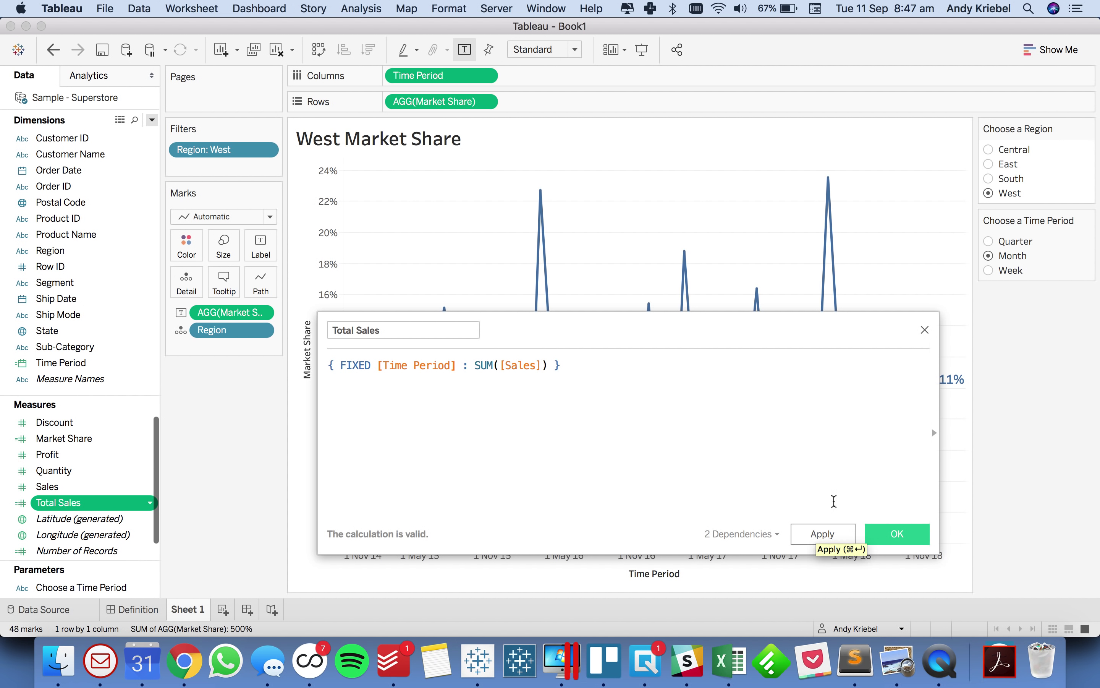
# - Check the reference help for Time Period, then save the Total Sales calculation
pyautogui.click(933, 432)
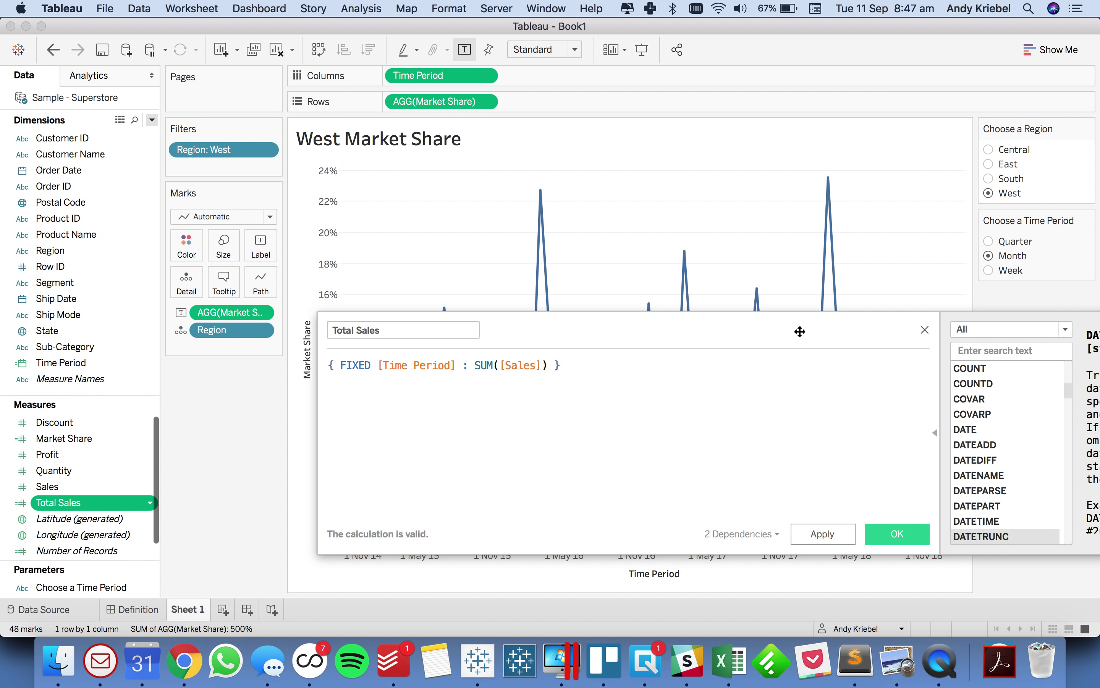
pyautogui.moveTo(802, 332); pyautogui.dragTo(567, 275)
pyautogui.click(165, 310)
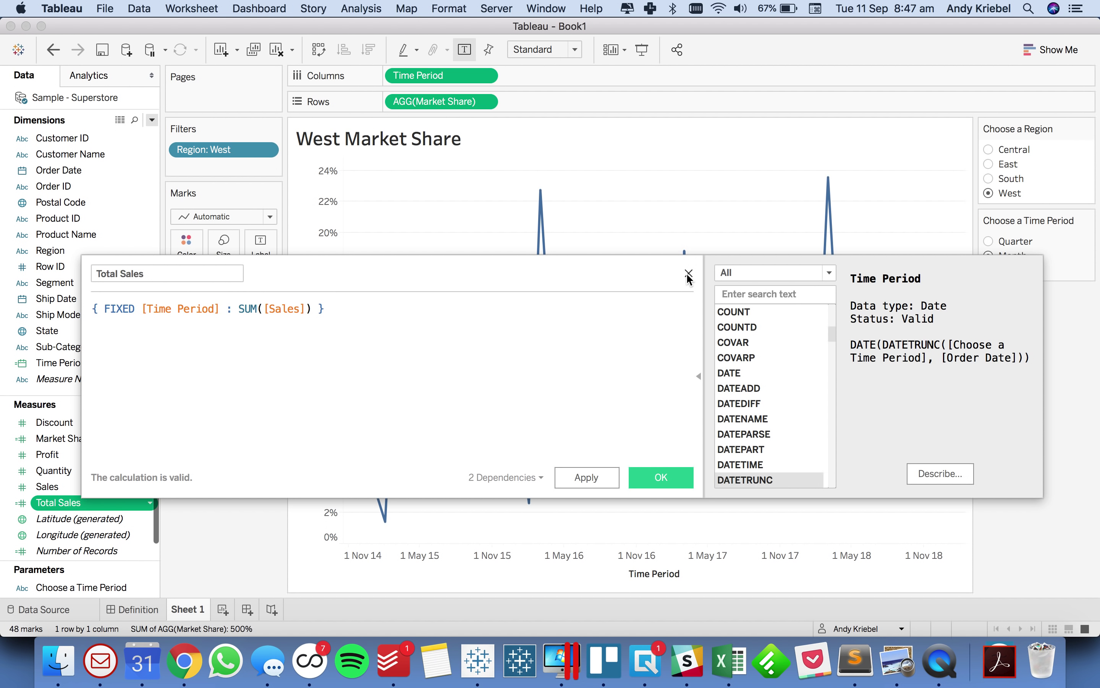
pyautogui.click(655, 483)
pyautogui.click(657, 477)
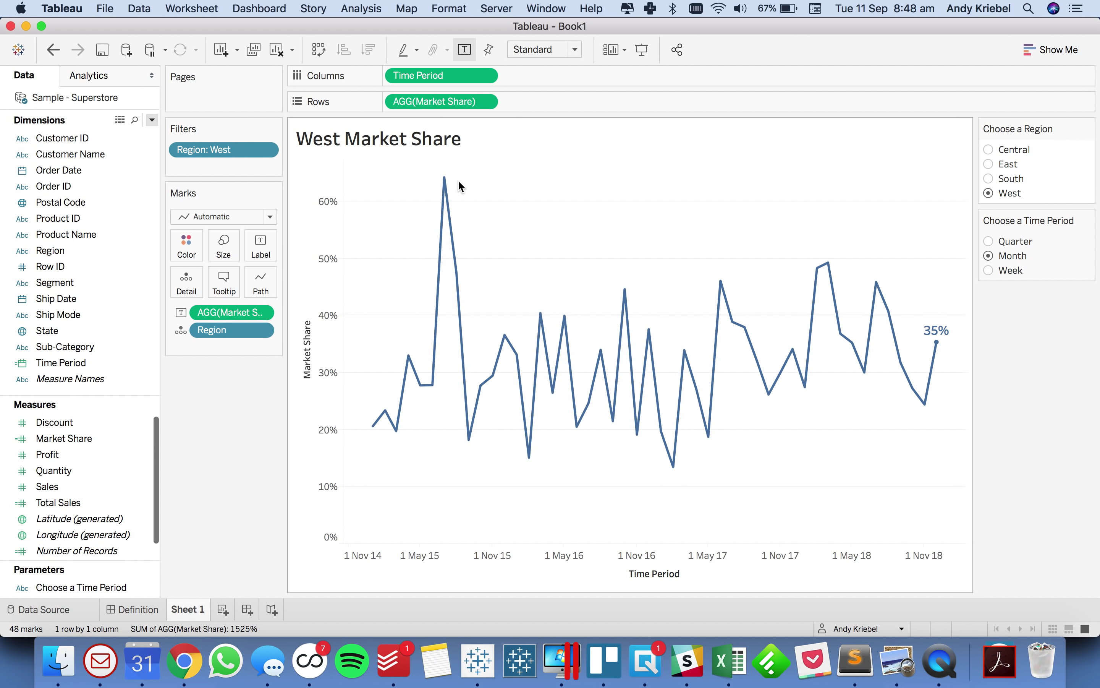
# - Try South, East, Week and Quarter in the filters, ending on West Market Share by quarter
pyautogui.moveTo(445, 180)
pyautogui.click(987, 178)
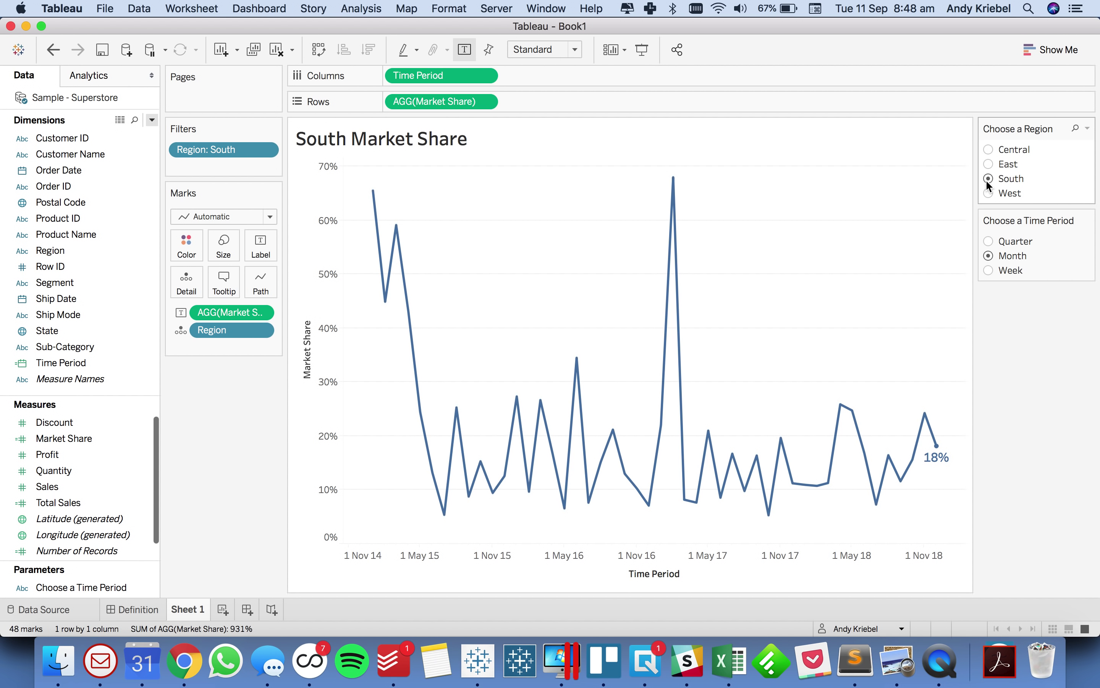
pyautogui.moveTo(674, 180)
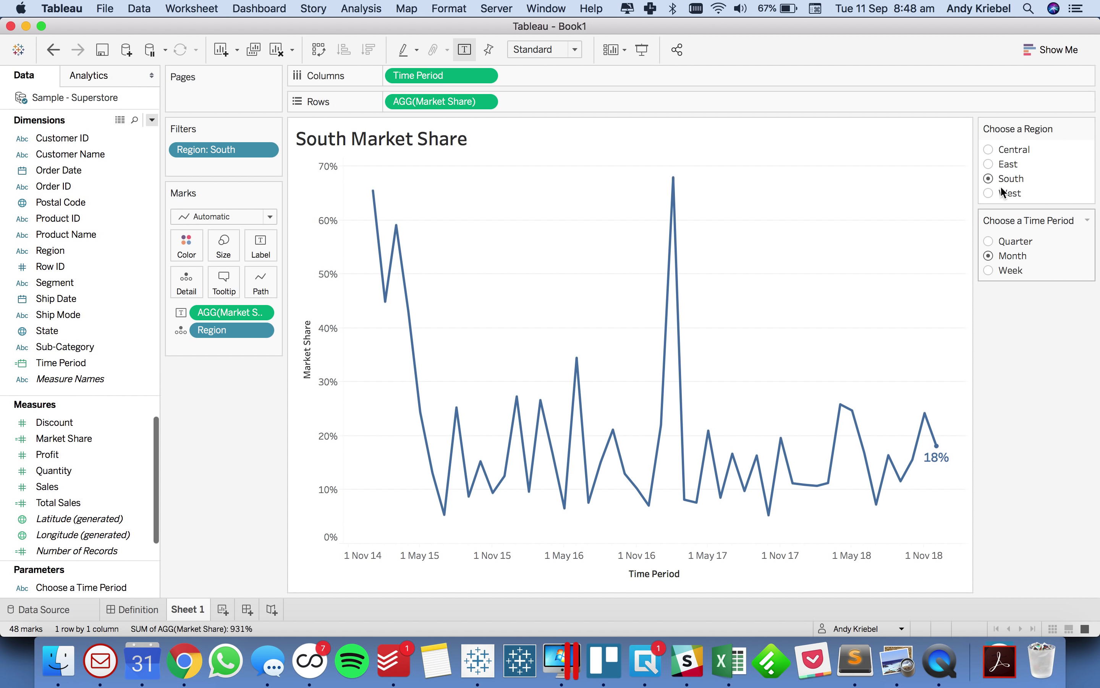
pyautogui.click(989, 164)
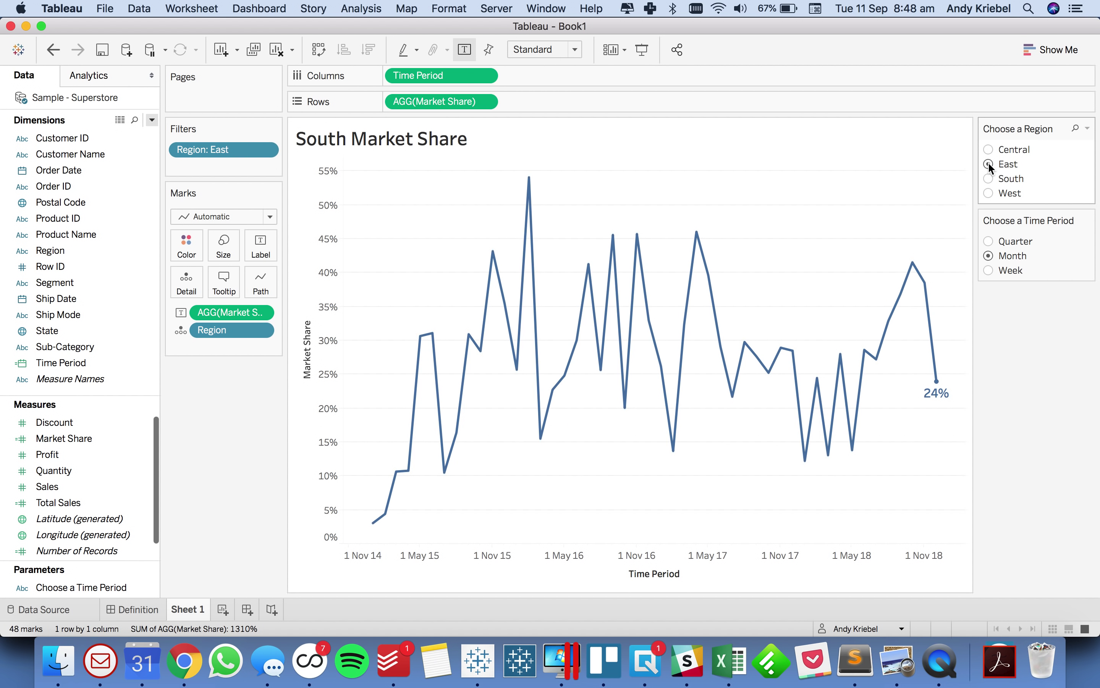
pyautogui.click(989, 270)
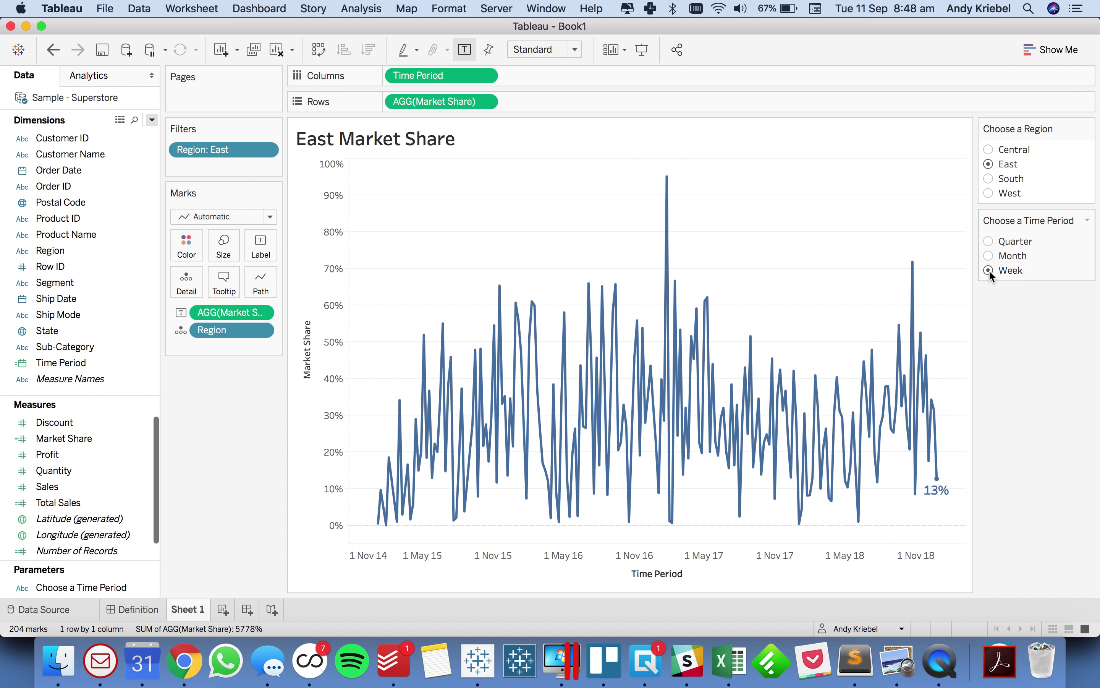
pyautogui.click(989, 241)
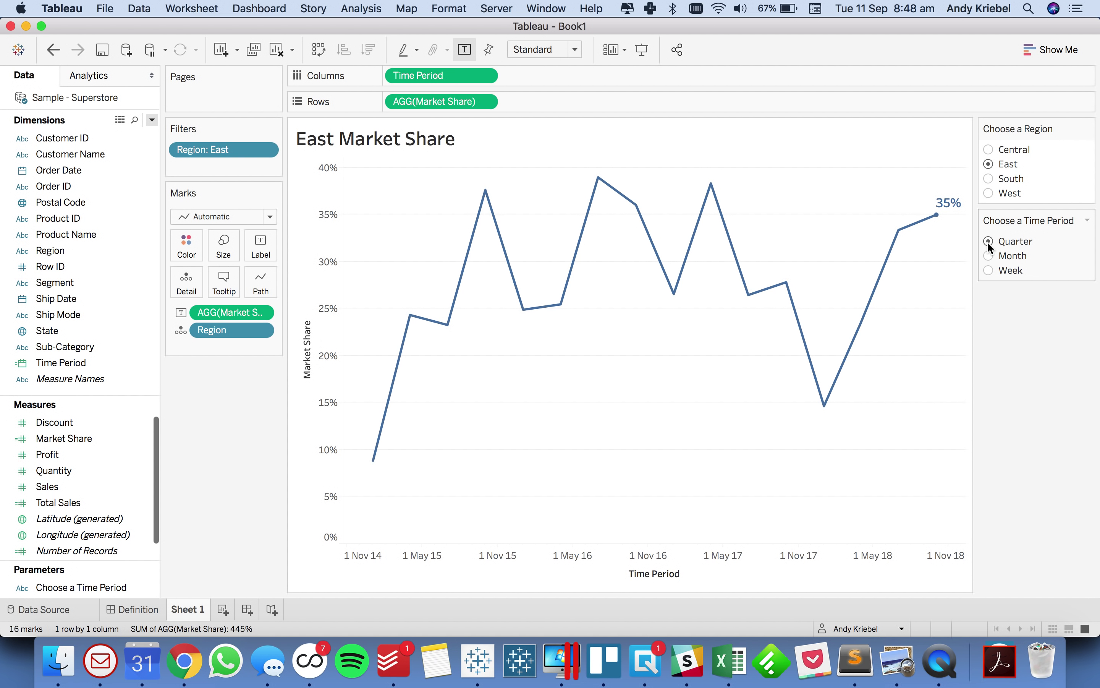
pyautogui.click(989, 193)
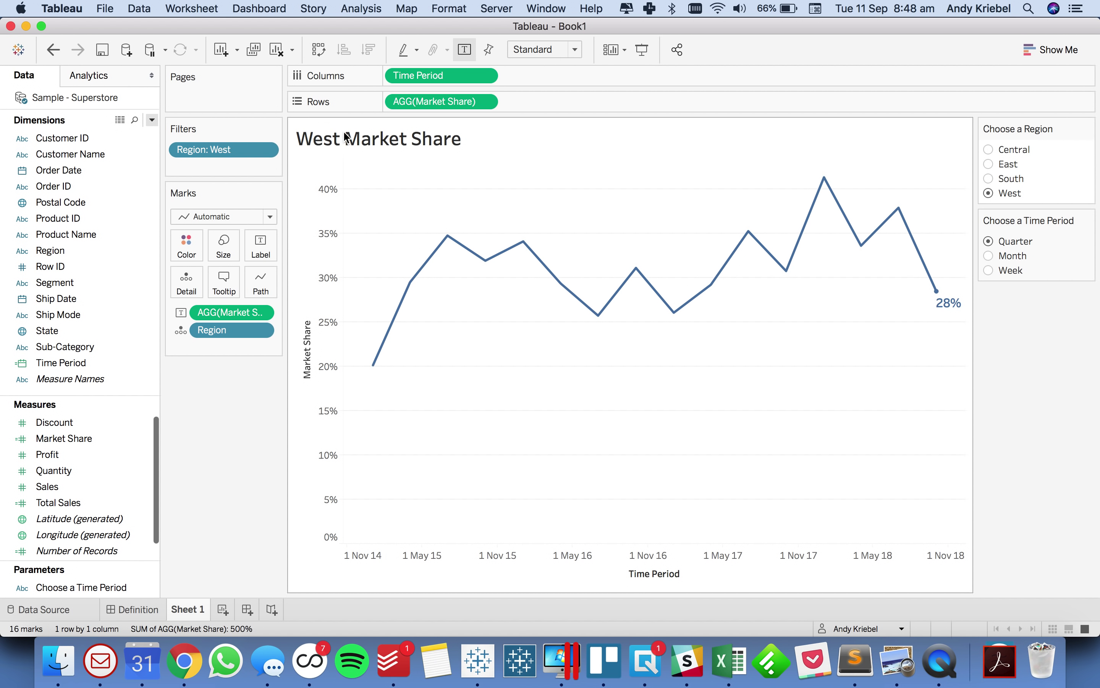
pyautogui.moveTo(855, 223)
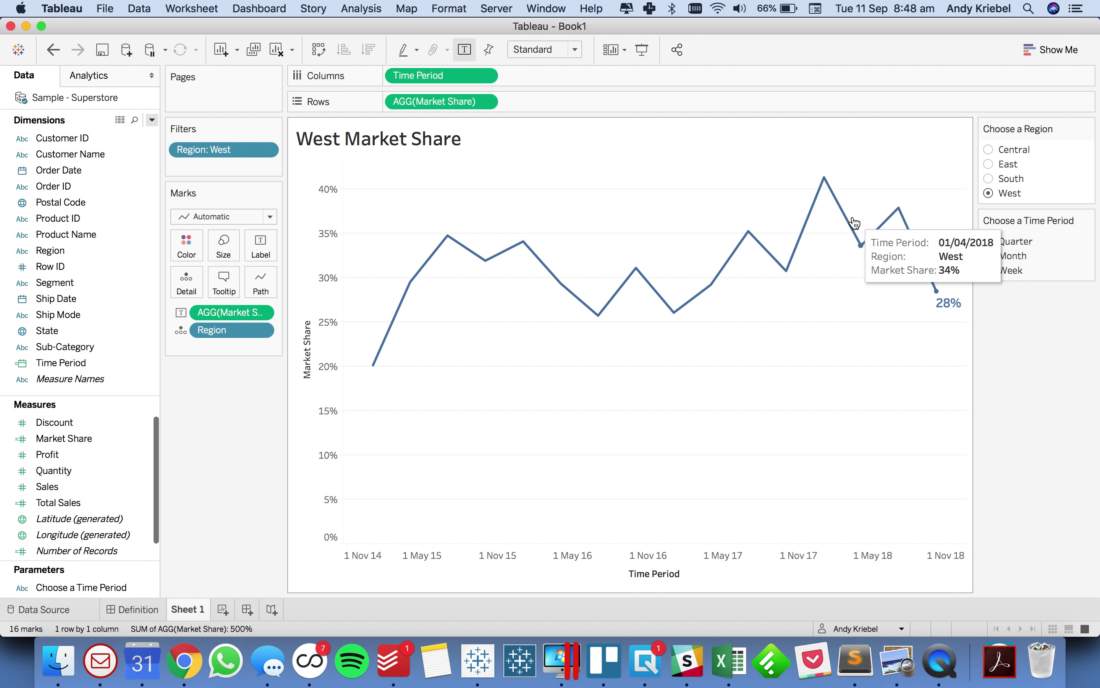